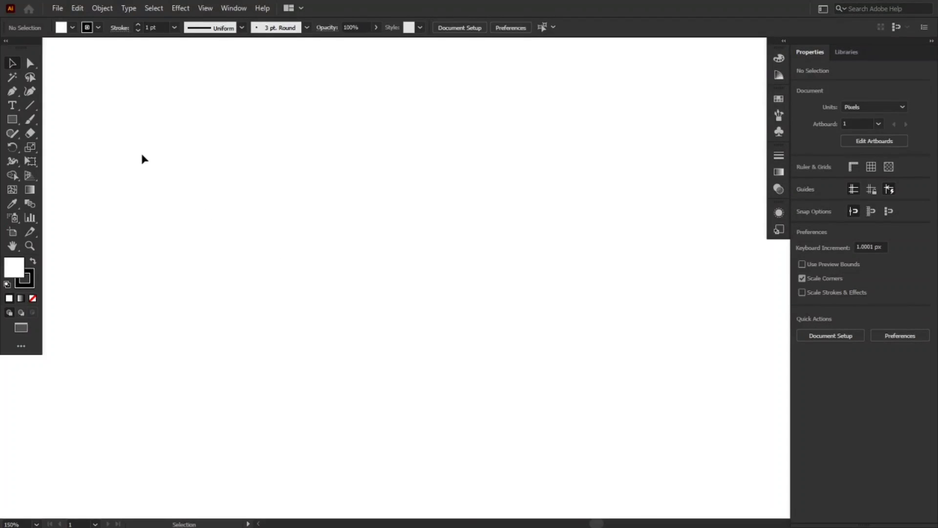
{"action": "left_click", "coordinate": [99, 8]}
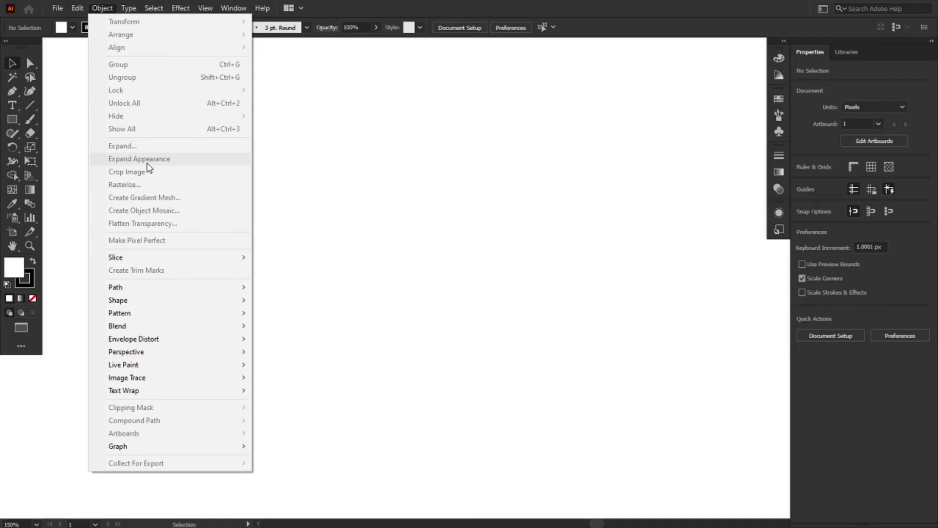
{"action": "left_click", "coordinate": [270, 205]}
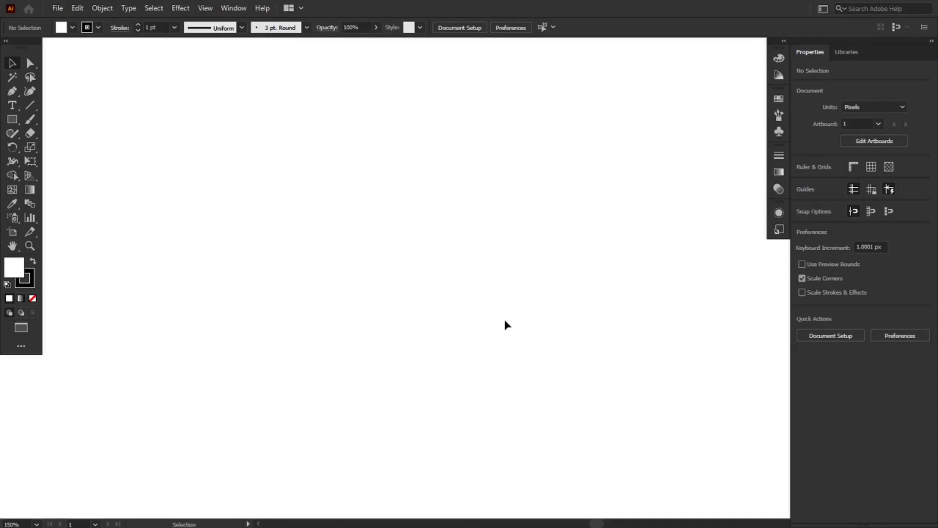
Draw an upright rectangle about 100 px wide and 184 px high and fill it with blue.
{"action": "left_click", "coordinate": [11, 119]}
{"action": "left_click_drag", "start_coordinate": [301, 162], "coordinate": [419, 376]}
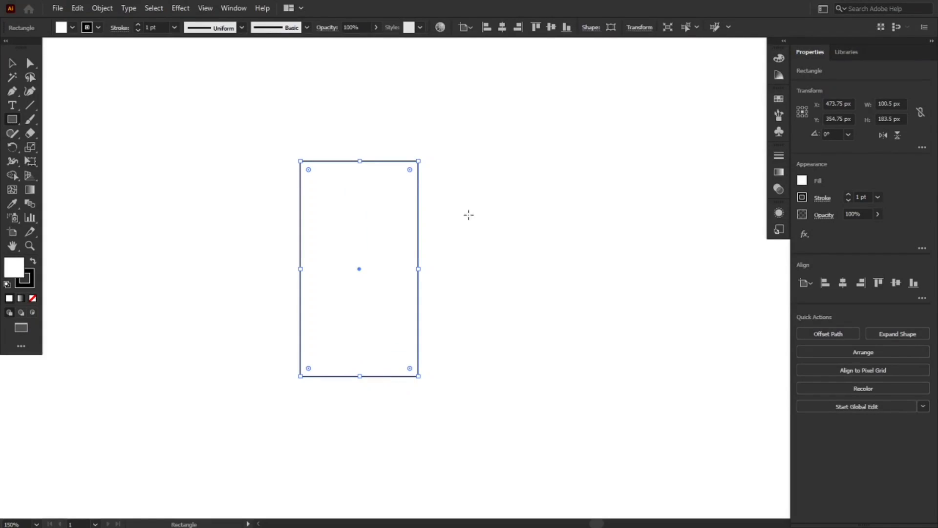
{"action": "left_click", "coordinate": [802, 181]}
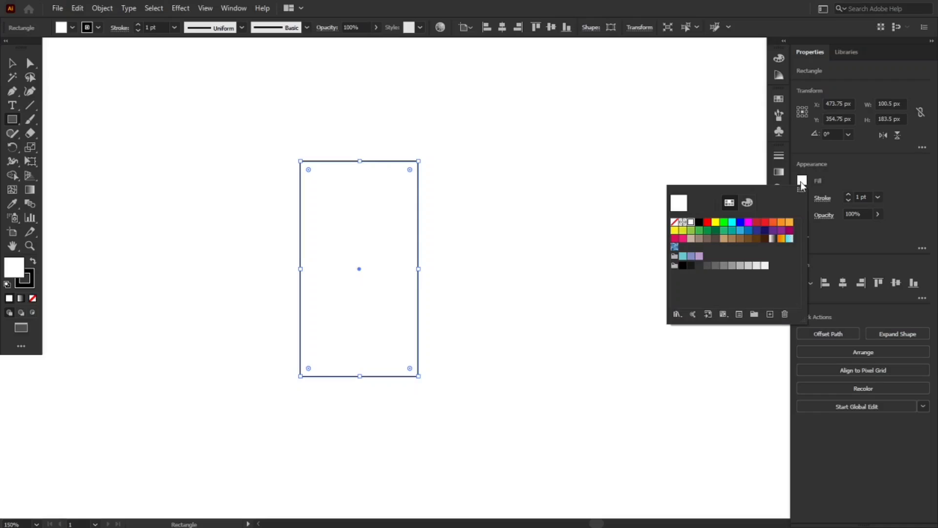
{"action": "left_click", "coordinate": [749, 230]}
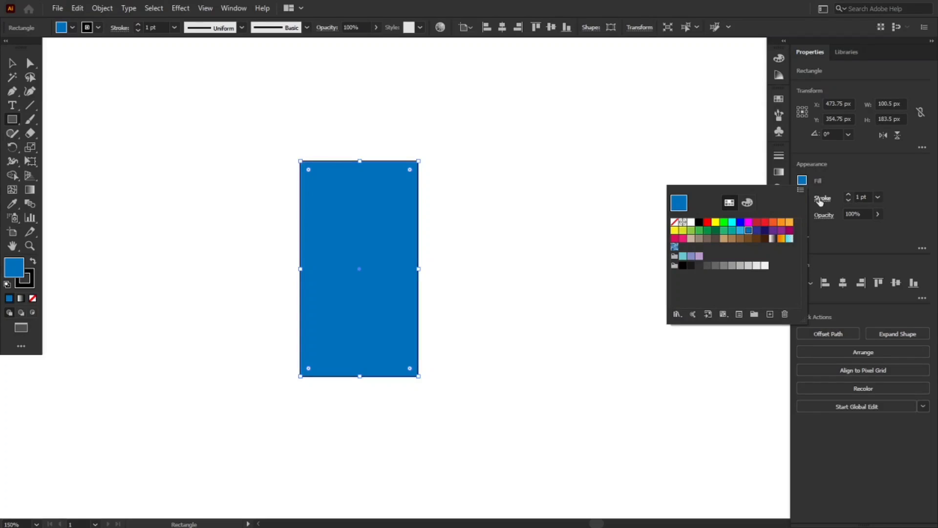
{"action": "left_click", "coordinate": [831, 178]}
Give the rectangle an orange stroke with a weight of 15 pt.
{"action": "left_click", "coordinate": [802, 198]}
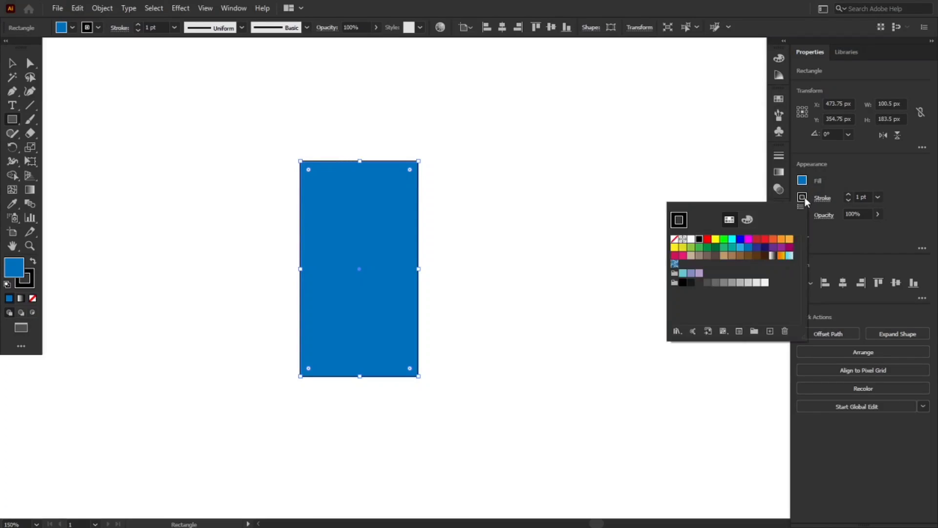
{"action": "left_click", "coordinate": [774, 239]}
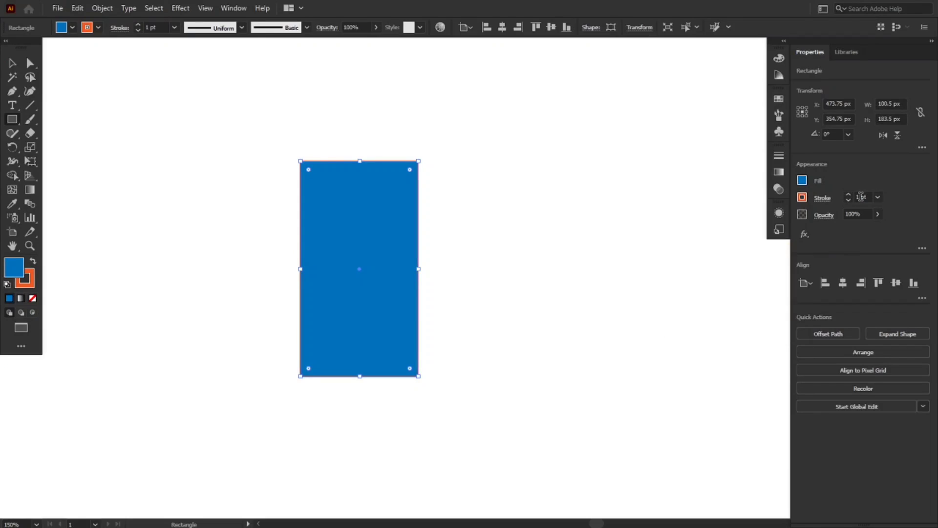
{"action": "double_click", "coordinate": [861, 196]}
{"action": "type", "text": "15"}
{"action": "key", "text": "Return"}
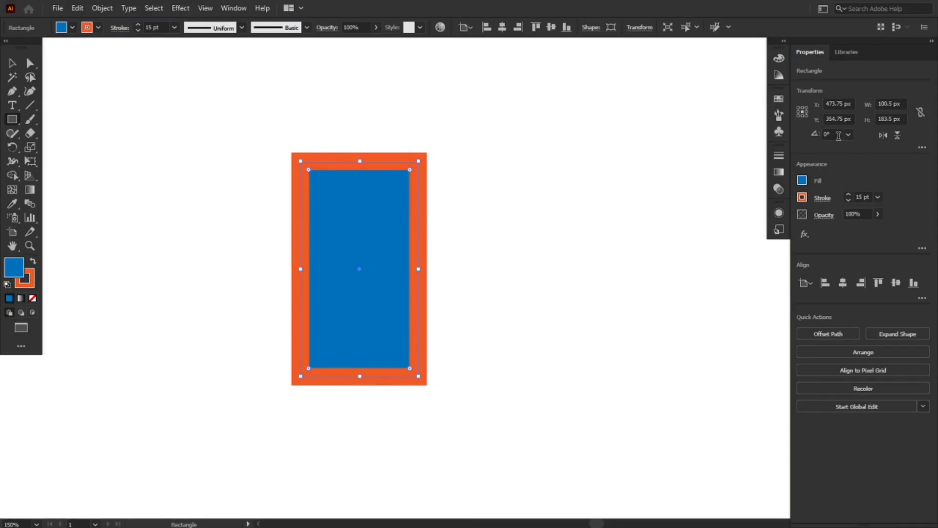
Select the rectangle with the Selection tool and display its entry in the Layers list.
{"action": "key", "text": "v"}
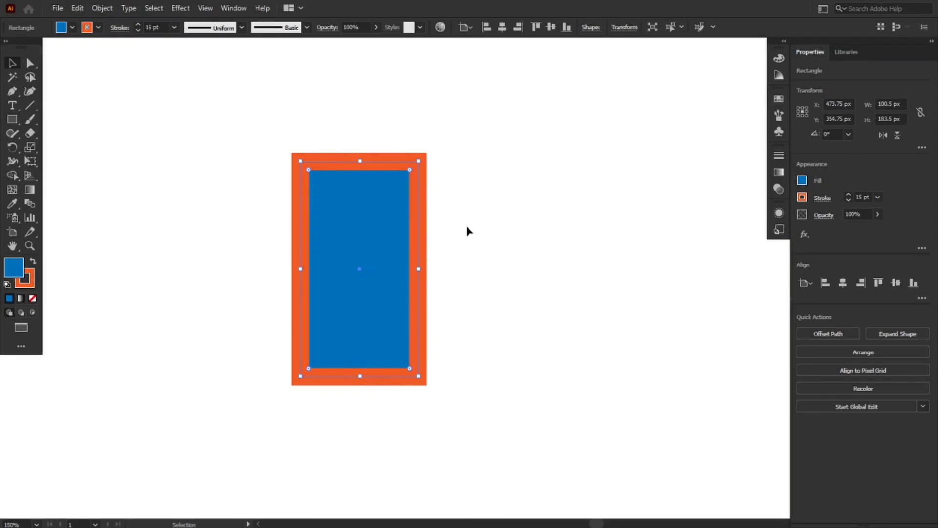
{"action": "left_click", "coordinate": [466, 227]}
{"action": "left_click", "coordinate": [370, 250]}
{"action": "left_click", "coordinate": [236, 7]}
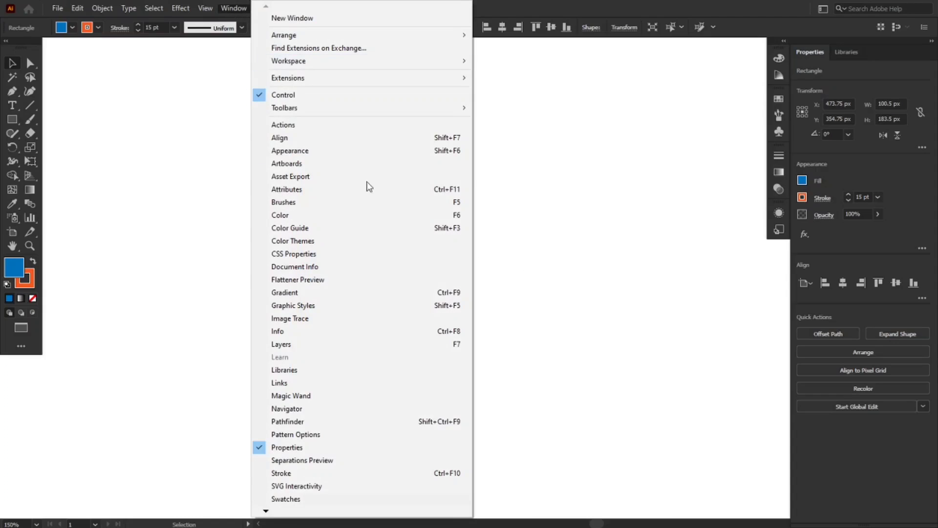
{"action": "left_click", "coordinate": [344, 345]}
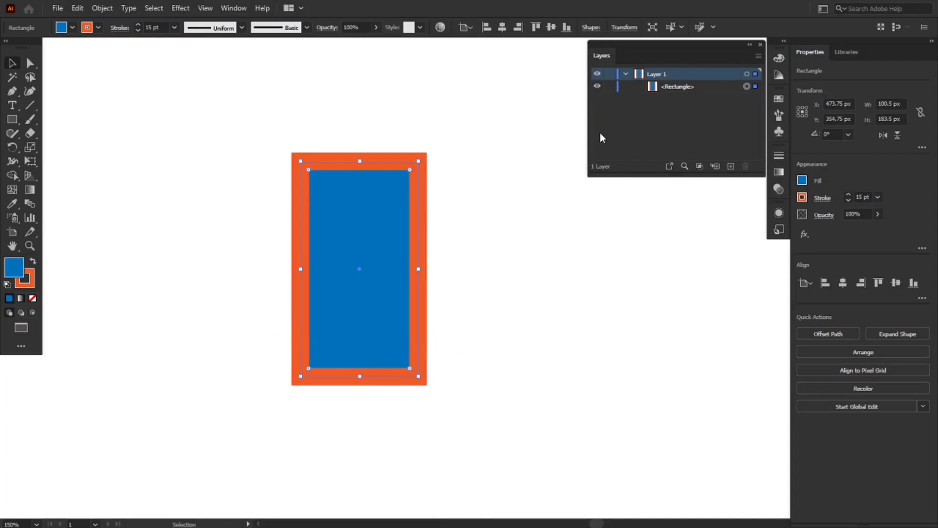
{"action": "left_click", "coordinate": [668, 87]}
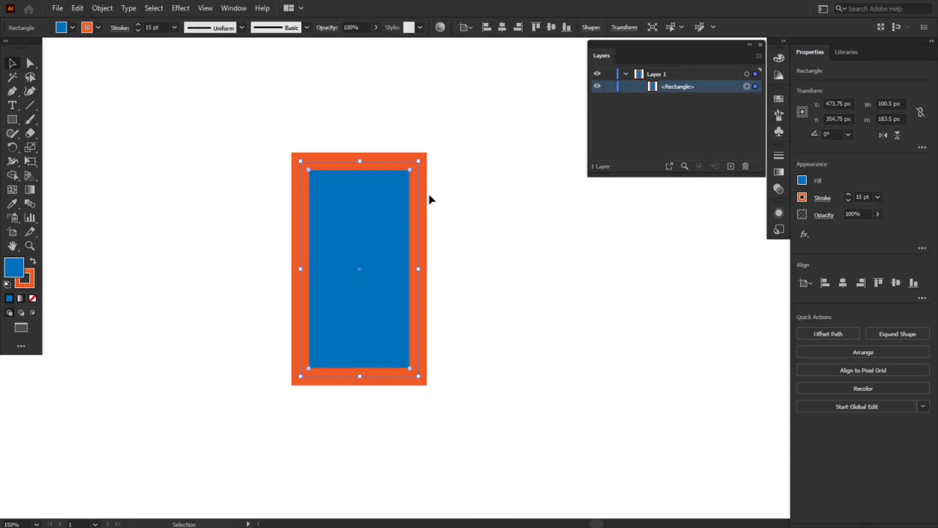
Hide the rectangle through its layer entry and show it again.
{"action": "left_click", "coordinate": [598, 89]}
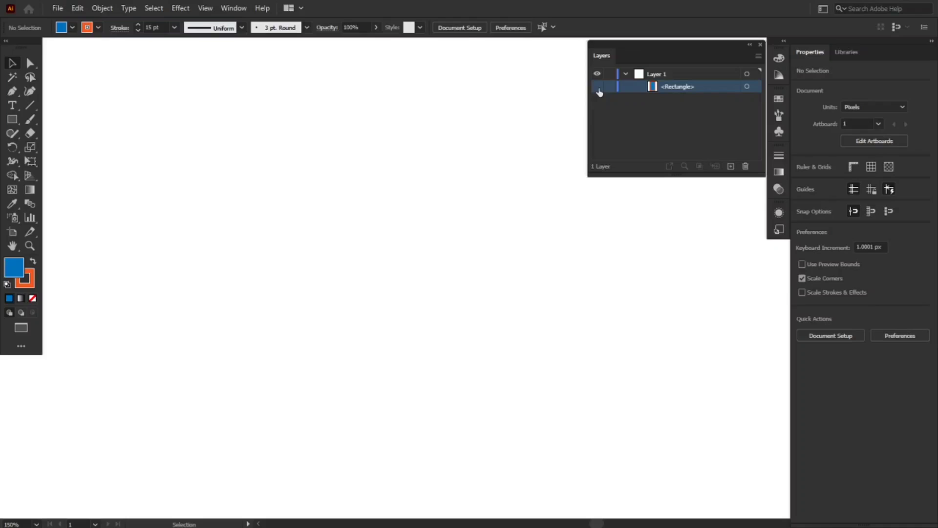
{"action": "left_click", "coordinate": [597, 87]}
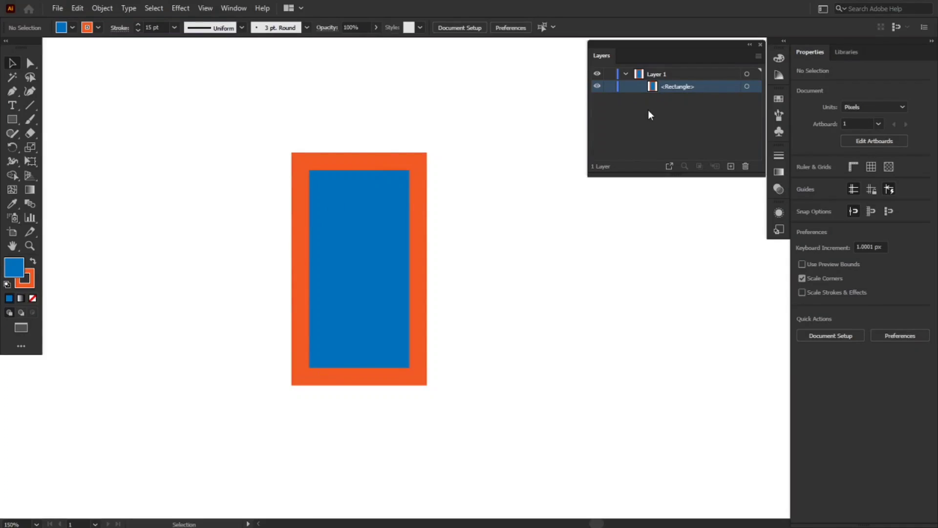
{"action": "left_click", "coordinate": [340, 308]}
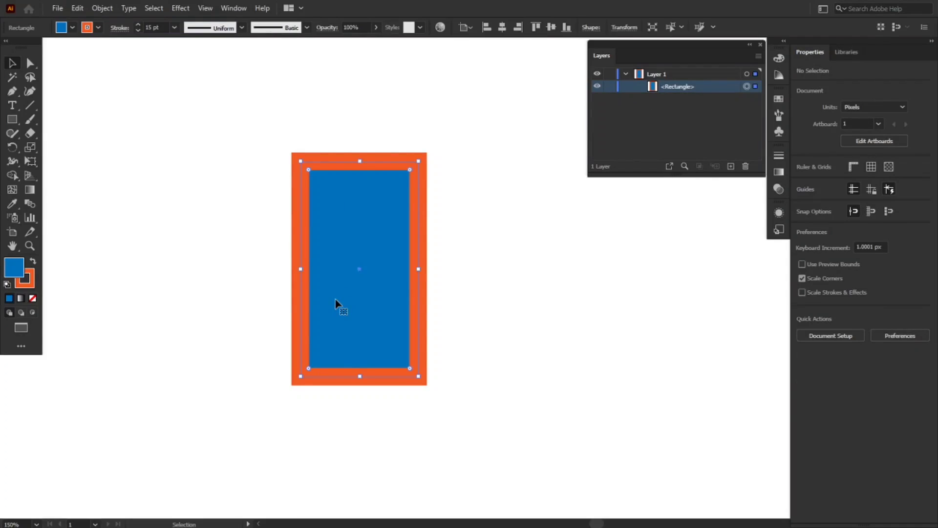
{"action": "left_click", "coordinate": [725, 130]}
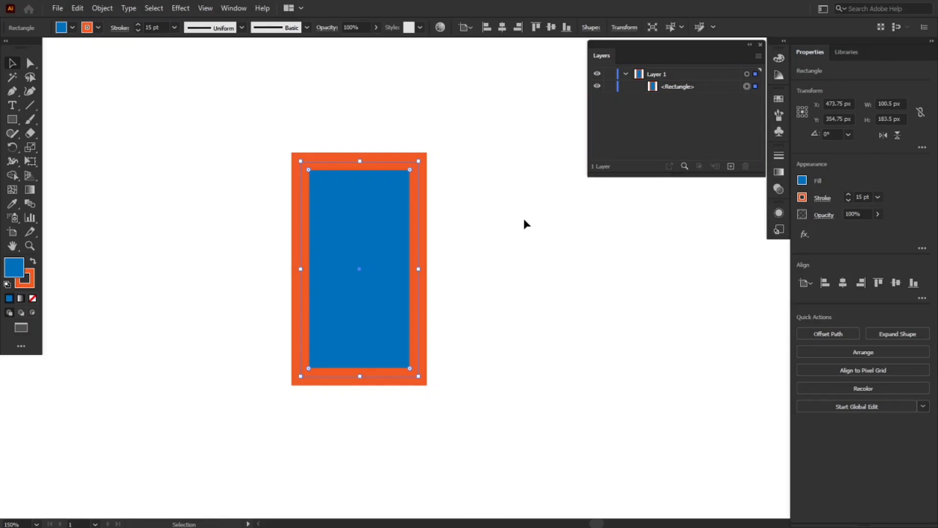
{"action": "left_click", "coordinate": [524, 224]}
Expand the selected rectangle with both Fill and Stroke enabled.
{"action": "left_click", "coordinate": [756, 87]}
{"action": "left_click", "coordinate": [94, 8]}
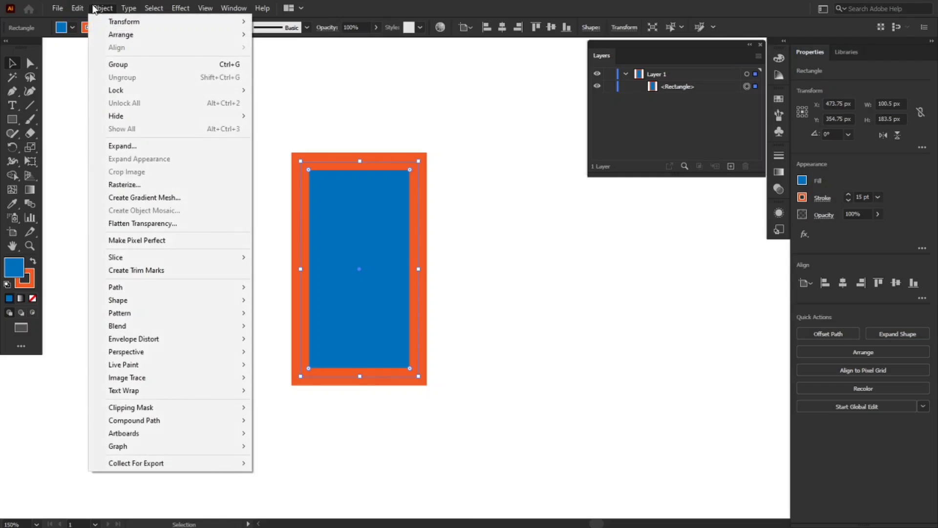
{"action": "left_click", "coordinate": [140, 147]}
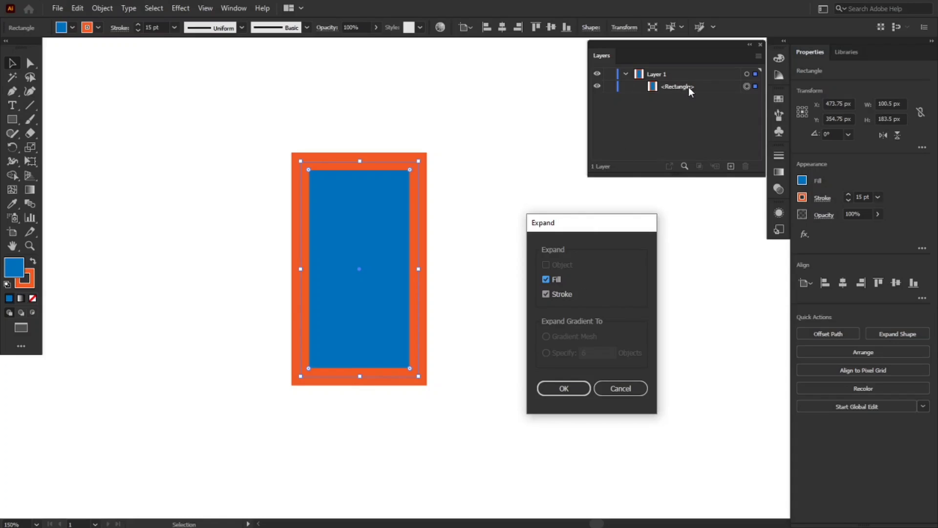
{"action": "left_click", "coordinate": [579, 387]}
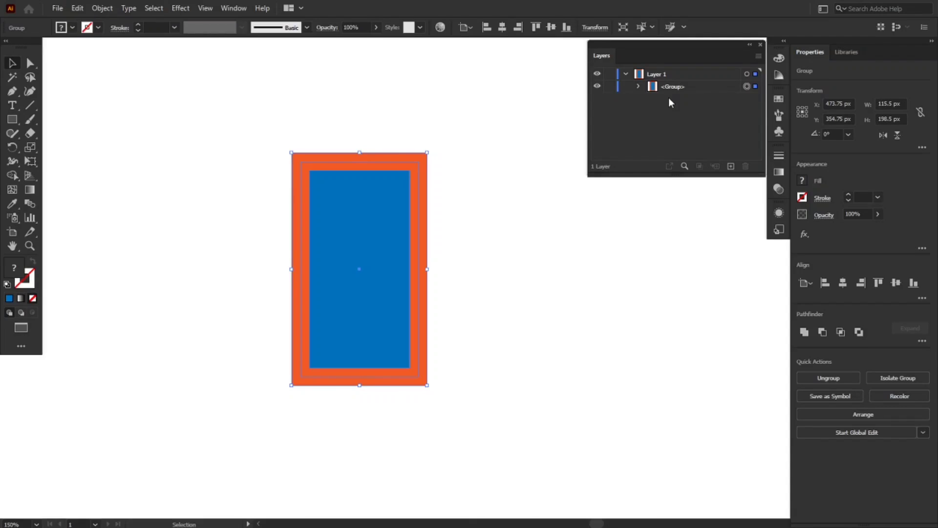
Reveal the expanded group's contents in the Layers list and inspect its compound path and rectangle entries.
{"action": "left_click", "coordinate": [636, 84]}
{"action": "left_click", "coordinate": [695, 101]}
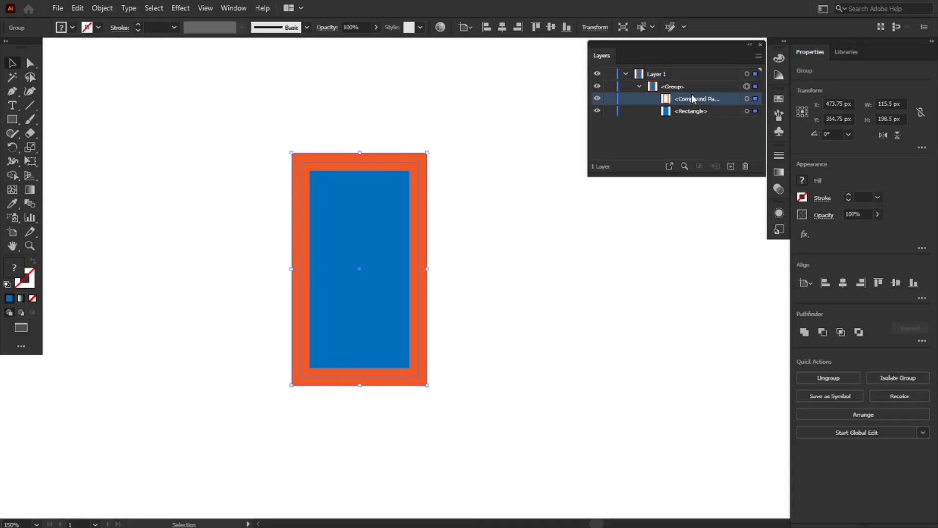
{"action": "left_click", "coordinate": [699, 117]}
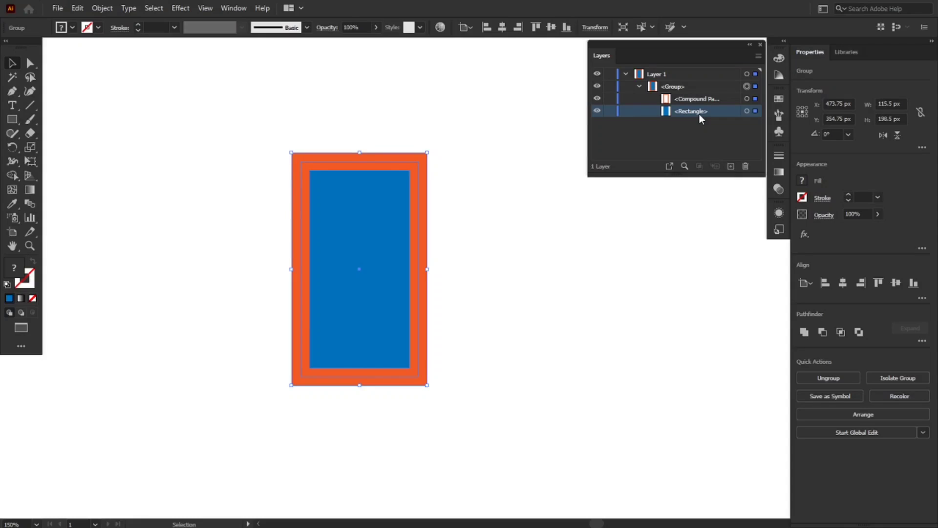
{"action": "left_click", "coordinate": [693, 101]}
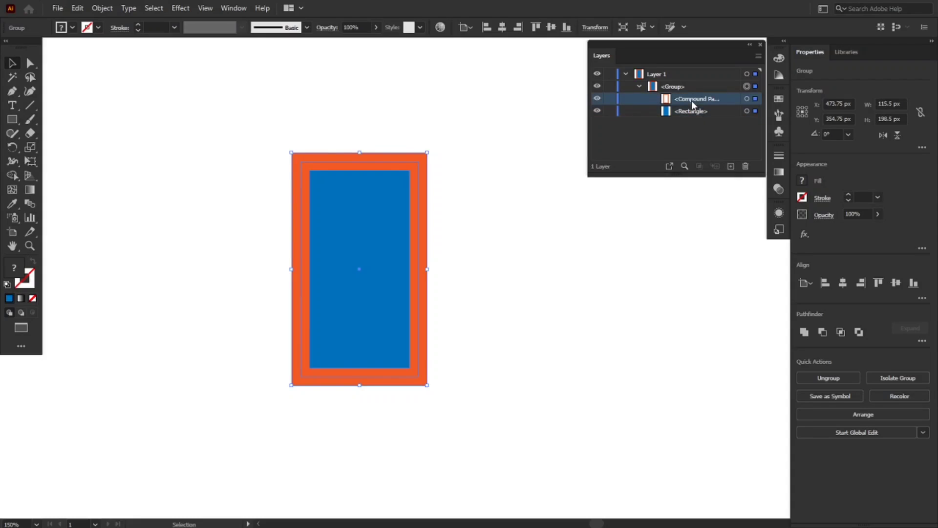
{"action": "left_click", "coordinate": [681, 113]}
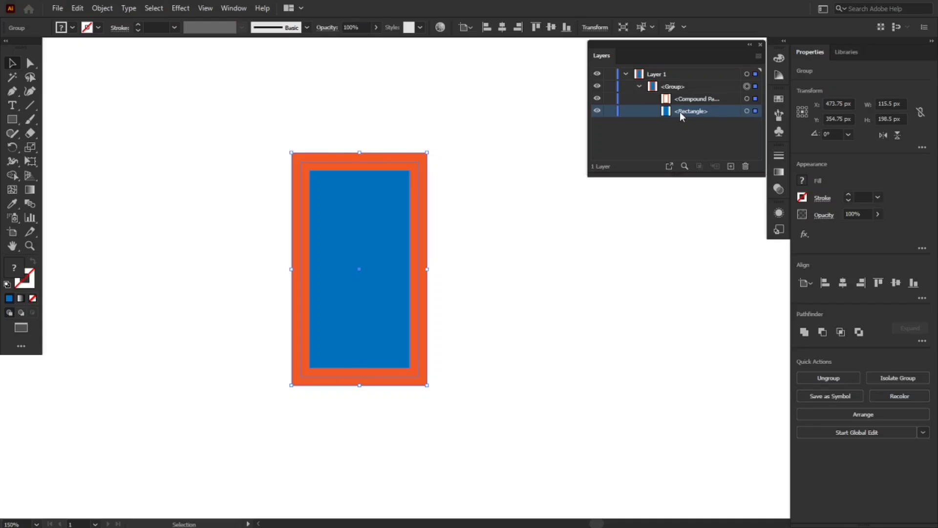
Ungroup the expanded artwork and move the orange compound path about 125 px to the right, beside the blue rectangle.
{"action": "right_click", "coordinate": [334, 249]}
{"action": "left_click", "coordinate": [388, 345]}
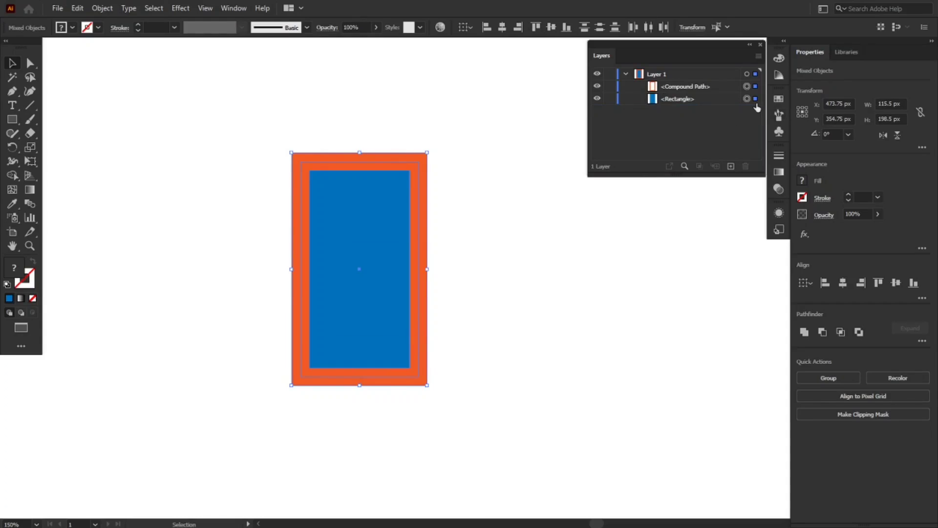
{"action": "left_click", "coordinate": [757, 87]}
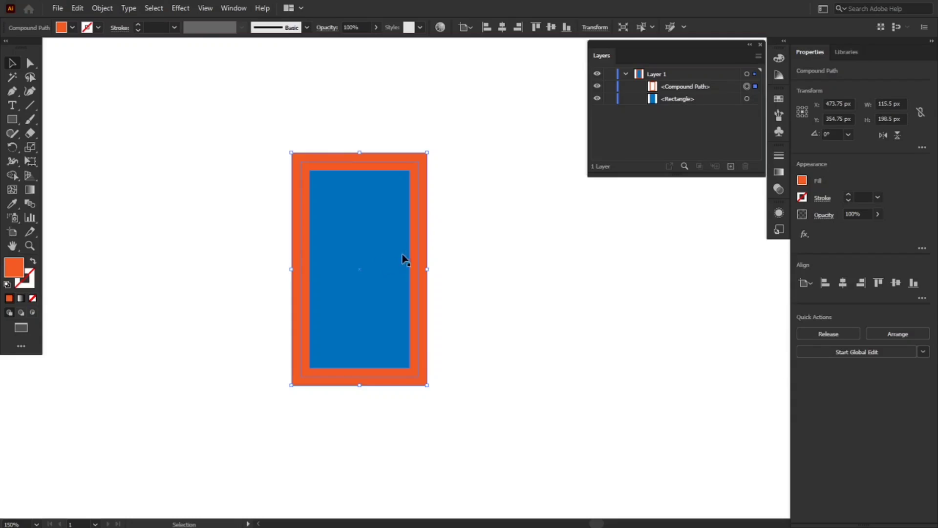
{"action": "left_click_drag", "start_coordinate": [426, 253], "coordinate": [566, 255]}
{"action": "left_click", "coordinate": [623, 289]}
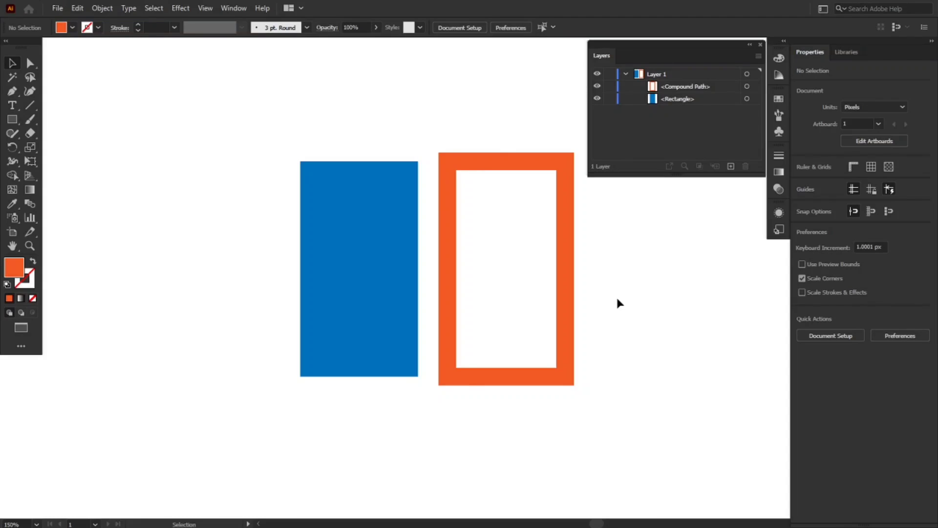
Try rounding all corners of the orange frame to about 25 px with the Direct Selection tool, and undo it.
{"action": "left_click", "coordinate": [567, 271]}
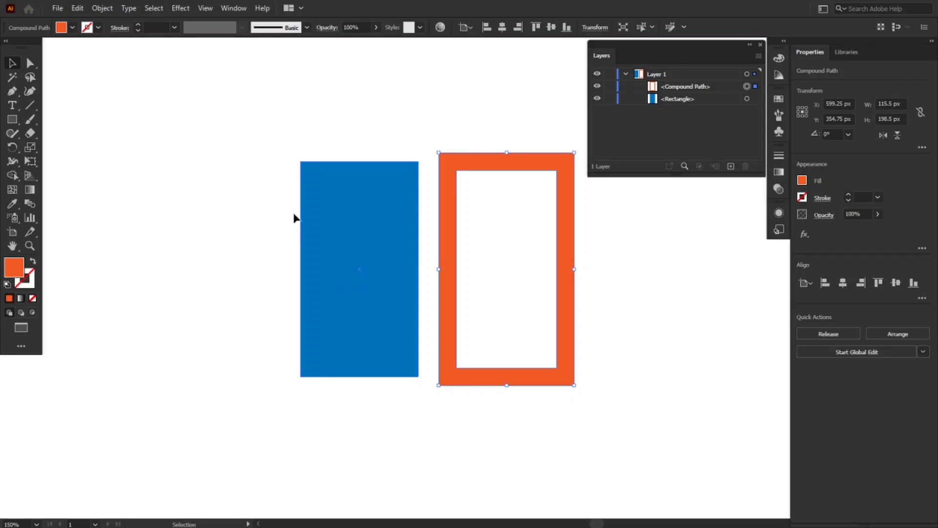
{"action": "left_click", "coordinate": [30, 64]}
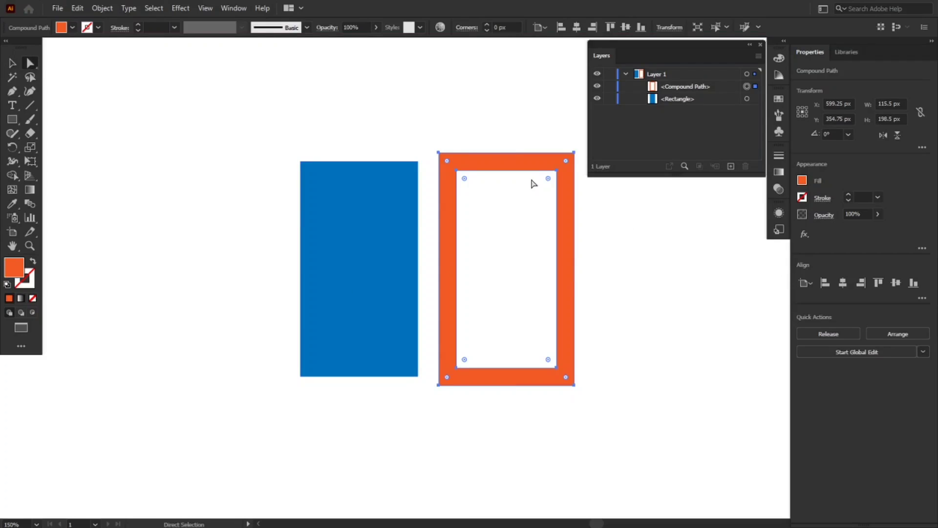
{"action": "left_click_drag", "start_coordinate": [548, 179], "coordinate": [552, 220]}
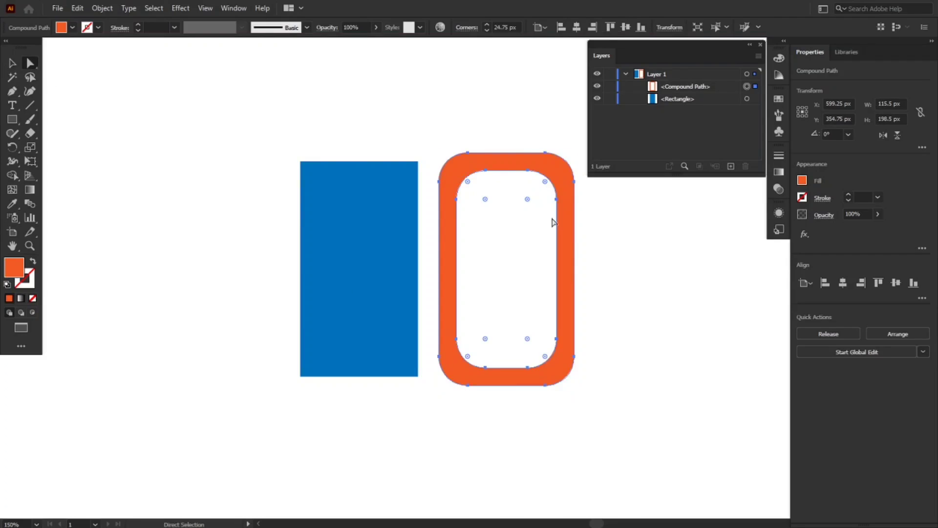
{"action": "key", "text": "ctrl+z"}
Try moving the upper-left anchor point of the orange frame's inner opening inward, and undo the move.
{"action": "left_click", "coordinate": [536, 224]}
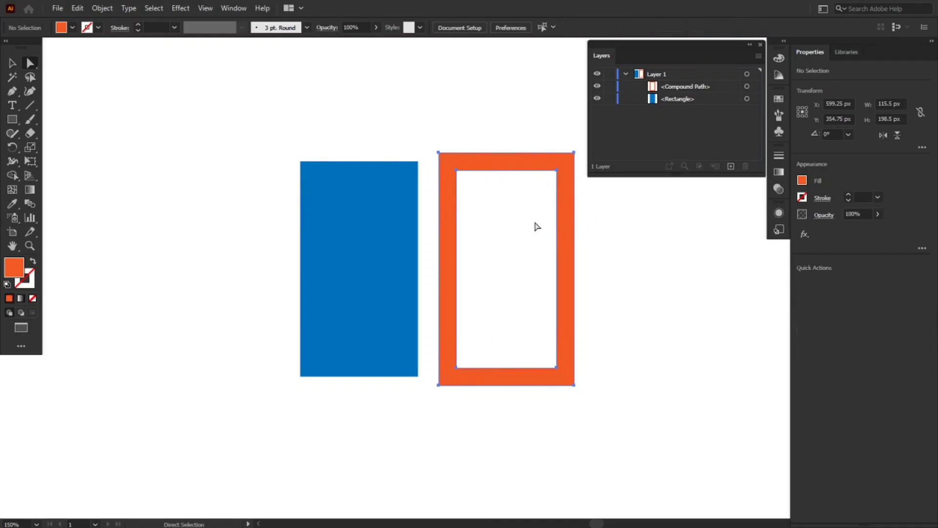
{"action": "left_click_drag", "start_coordinate": [457, 171], "coordinate": [495, 240]}
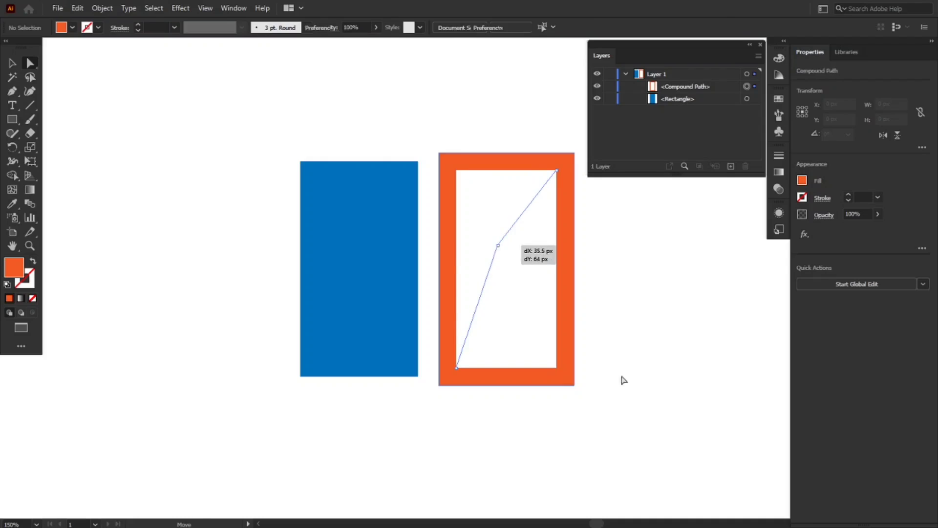
{"action": "key", "text": "ctrl+z"}
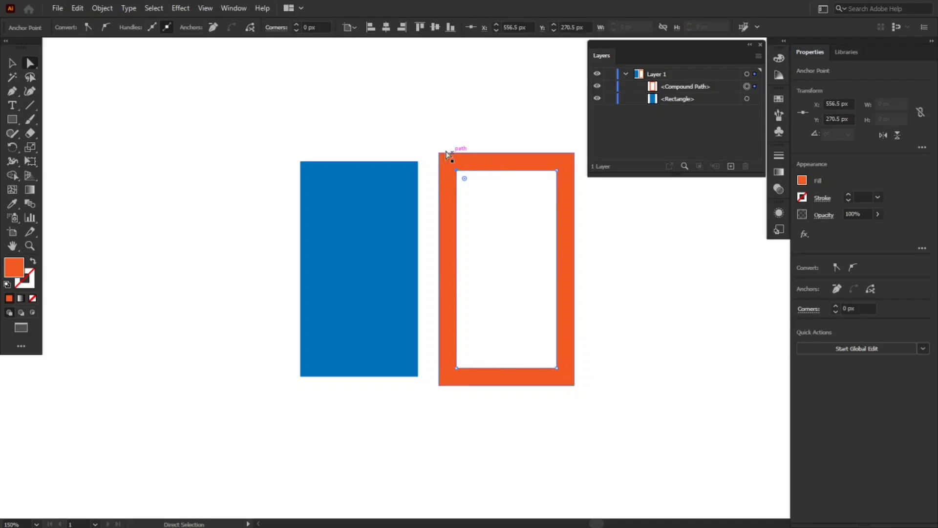
Select all anchor points of the orange frame and round its corners until the inner opening has fully rounded ends.
{"action": "left_click_drag", "start_coordinate": [431, 142], "coordinate": [598, 416]}
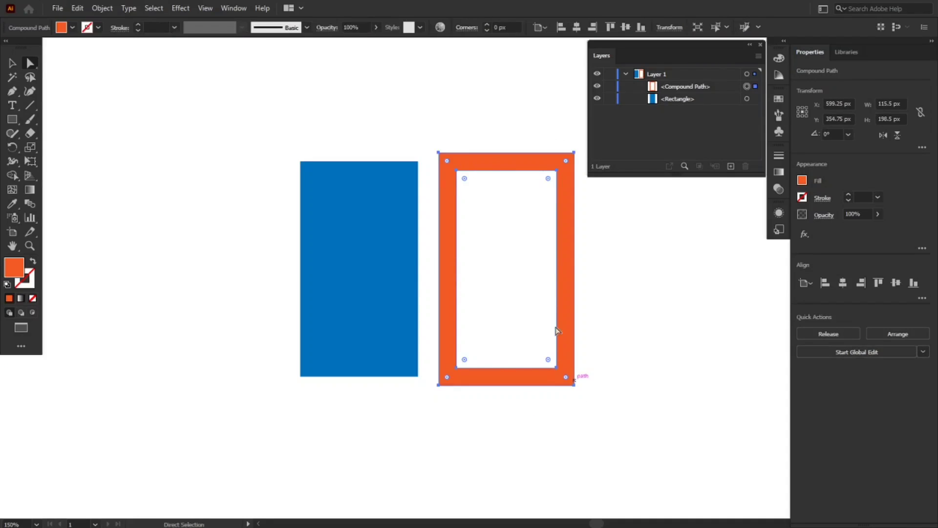
{"action": "left_click_drag", "start_coordinate": [548, 182], "coordinate": [536, 200]}
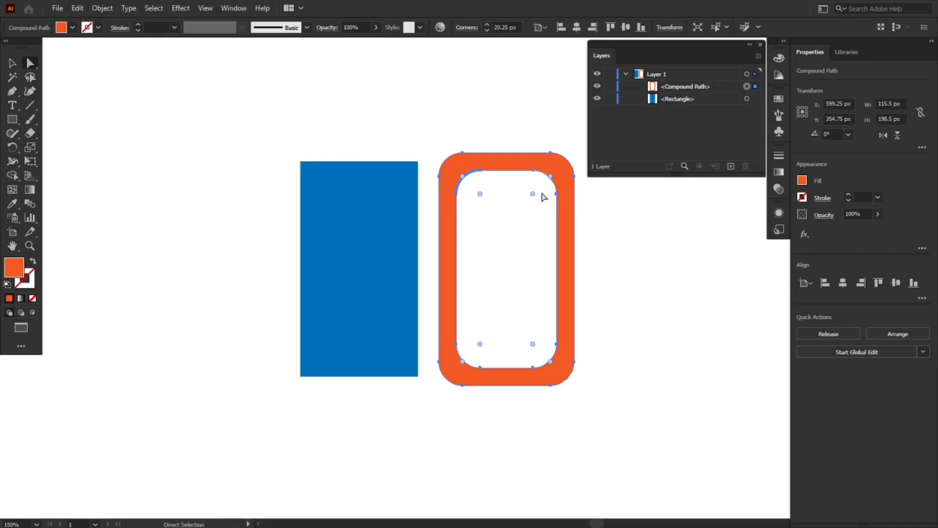
{"action": "left_click_drag", "start_coordinate": [533, 196], "coordinate": [528, 279]}
{"action": "left_click", "coordinate": [589, 293]}
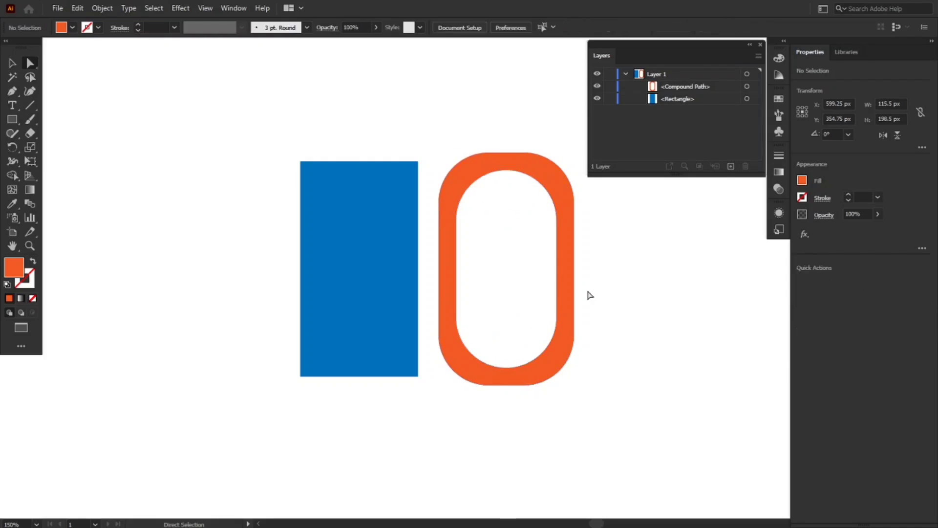
Undo the orange frame's corner rounding and delete all artwork from Layer 1.
{"action": "key", "text": "ctrl+z"}
{"action": "key", "text": "ctrl+z"}
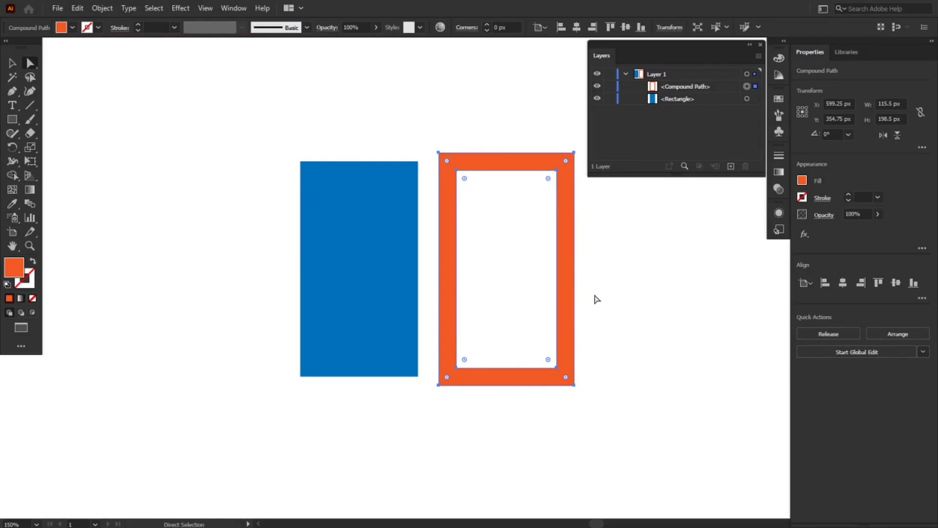
{"action": "key", "text": "v"}
{"action": "key", "text": "a"}
{"action": "key", "text": "ctrl+a"}
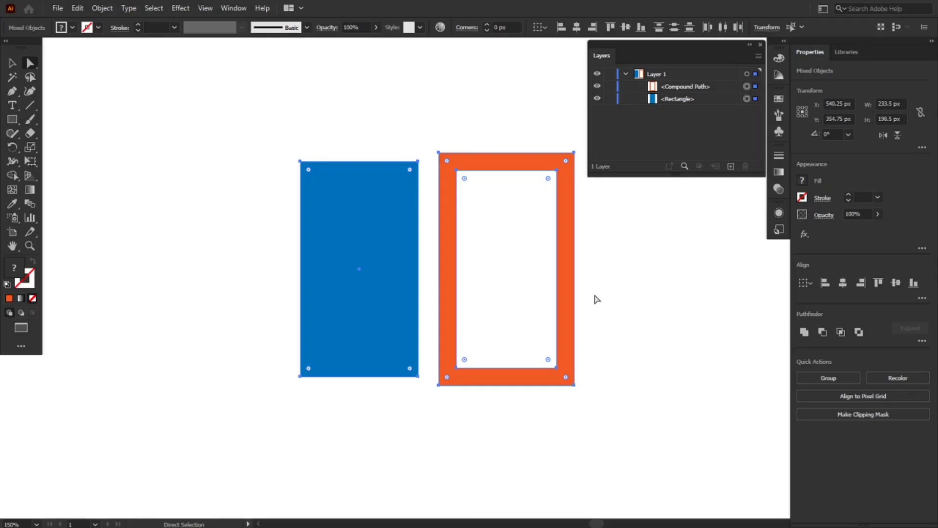
{"action": "key", "text": "Delete"}
Draw a rectangle about 117 by 165.5 px with the default white fill and black stroke.
{"action": "key", "text": "d"}
{"action": "key", "text": "m"}
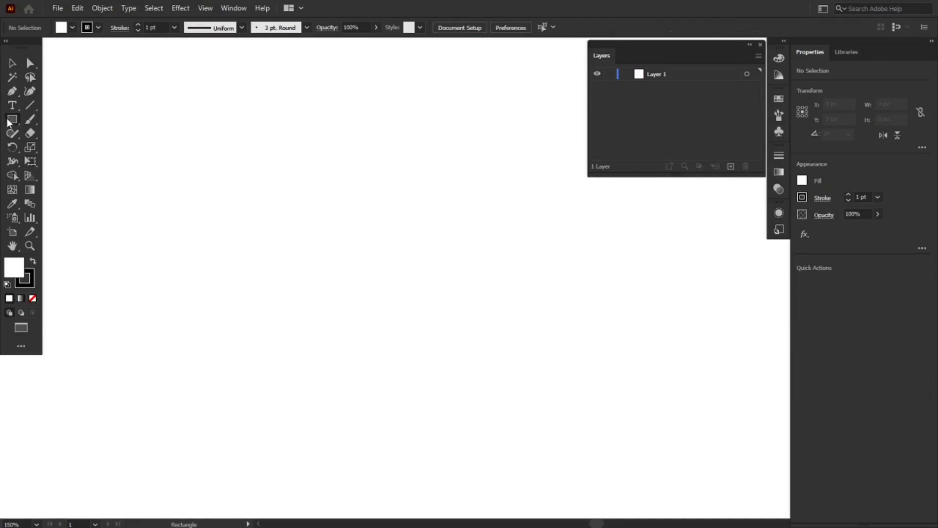
{"action": "left_click_drag", "start_coordinate": [303, 175], "coordinate": [441, 368]}
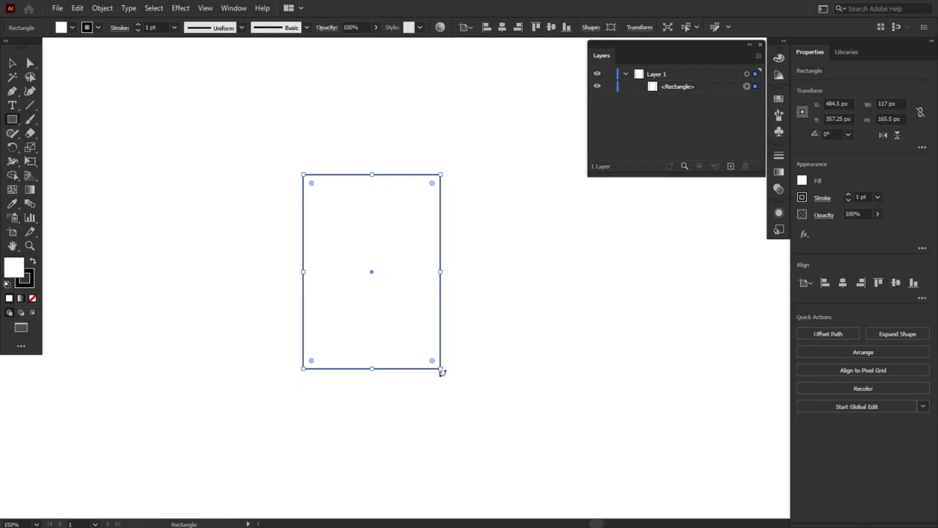
Fill the rectangle with the orange-yellow gradient swatch and set its stroke weight to 15 pt.
{"action": "left_click", "coordinate": [779, 102]}
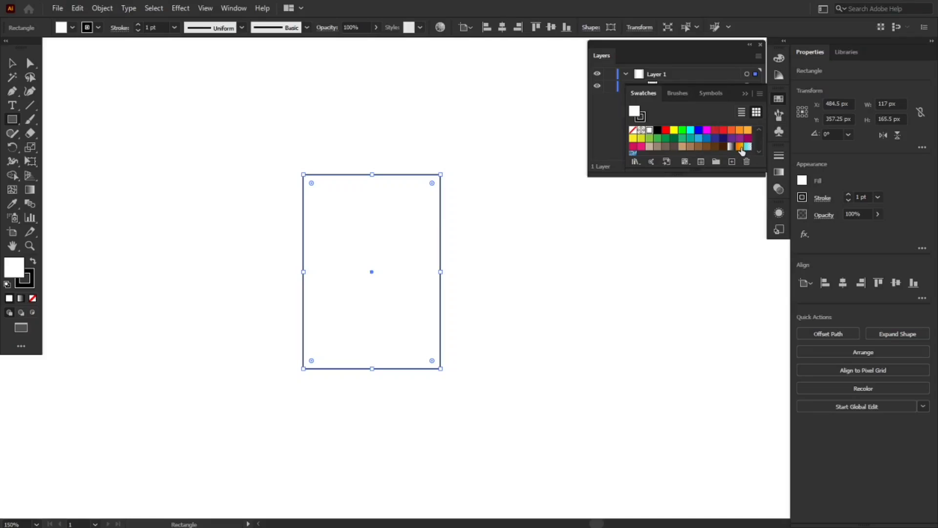
{"action": "left_click", "coordinate": [741, 148]}
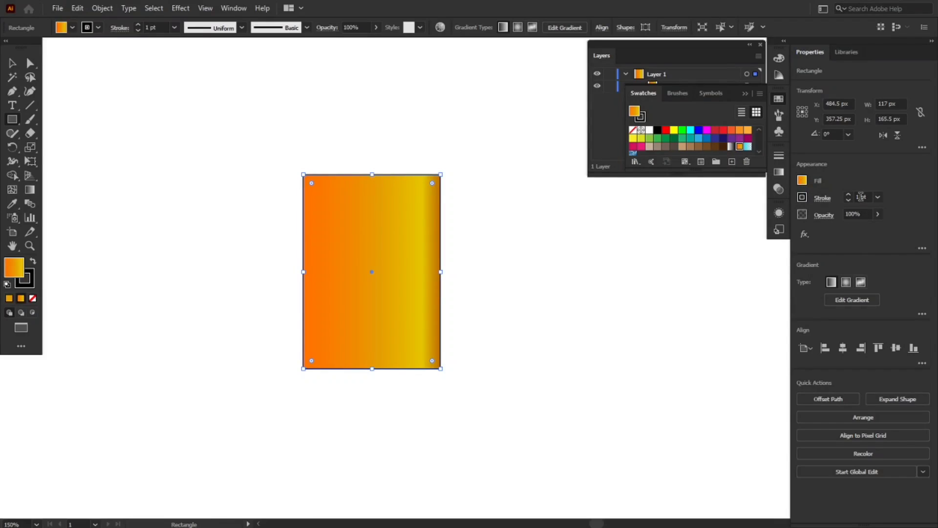
{"action": "double_click", "coordinate": [859, 197]}
{"action": "type", "text": "15"}
{"action": "key", "text": "Return"}
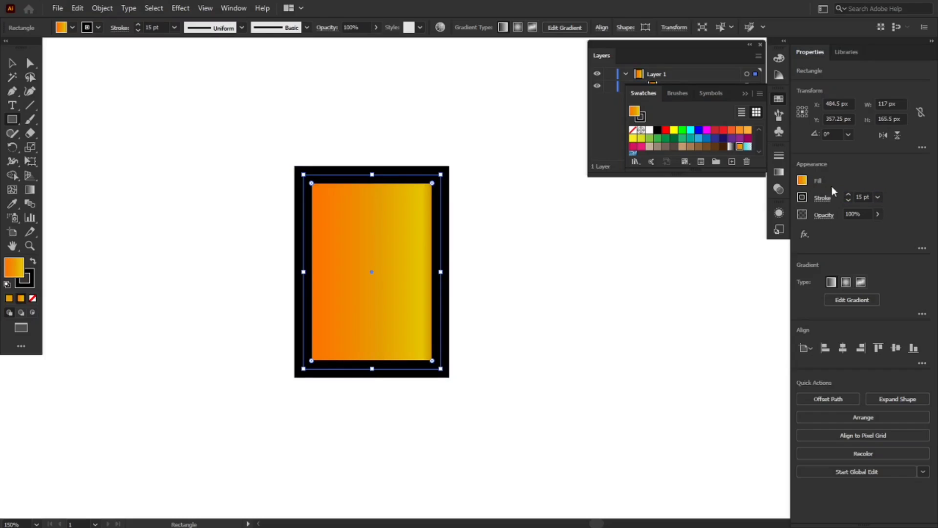
Remove the dark end stop from the rectangle's gradient and move the yellow stop to location 100%.
{"action": "left_click", "coordinate": [779, 173]}
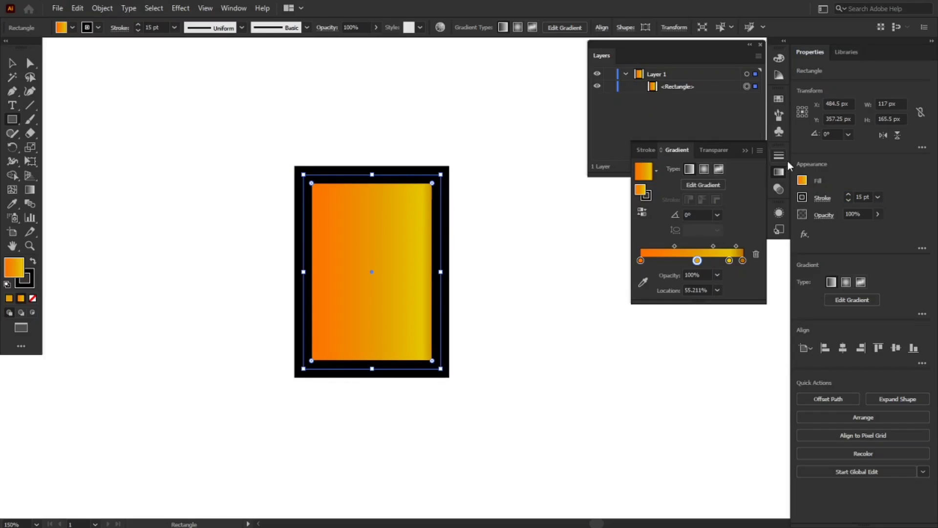
{"action": "left_click", "coordinate": [742, 261]}
{"action": "left_click", "coordinate": [755, 254]}
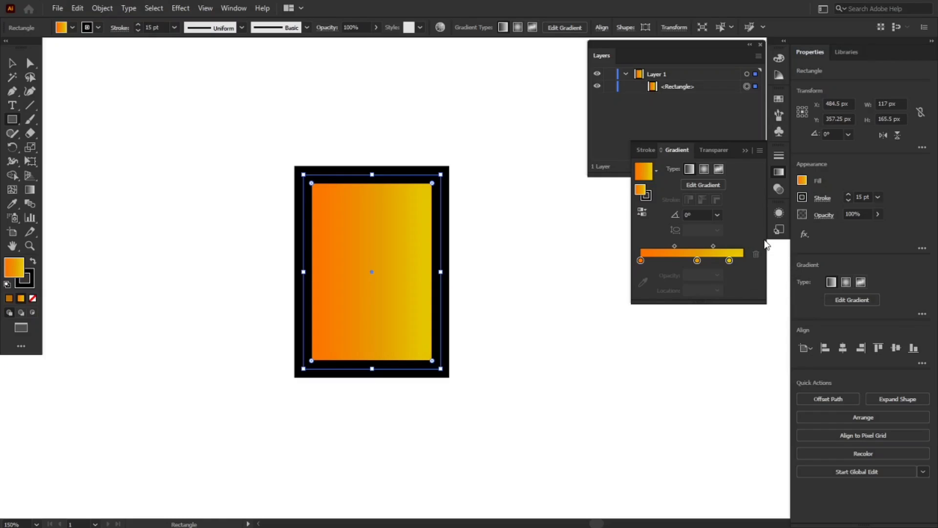
{"action": "key", "text": "ctrl+z"}
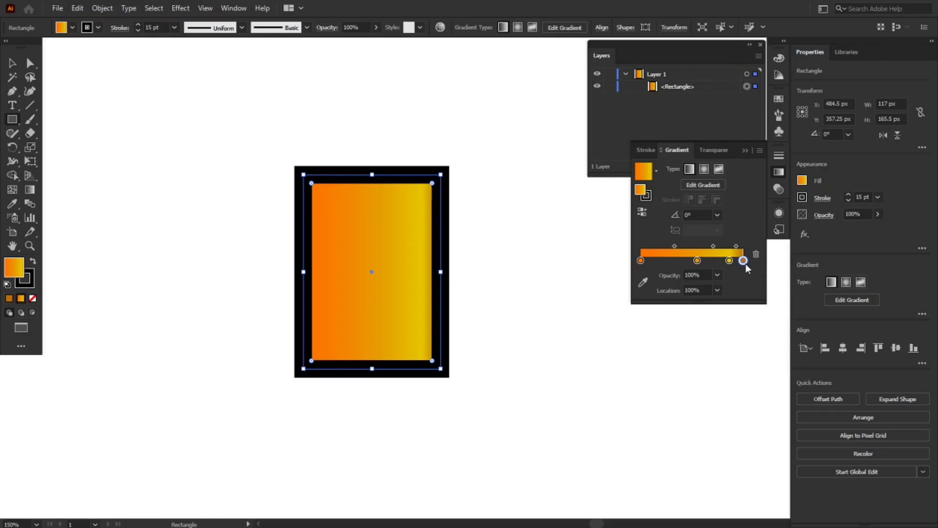
{"action": "left_click_drag", "start_coordinate": [744, 263], "coordinate": [747, 278]}
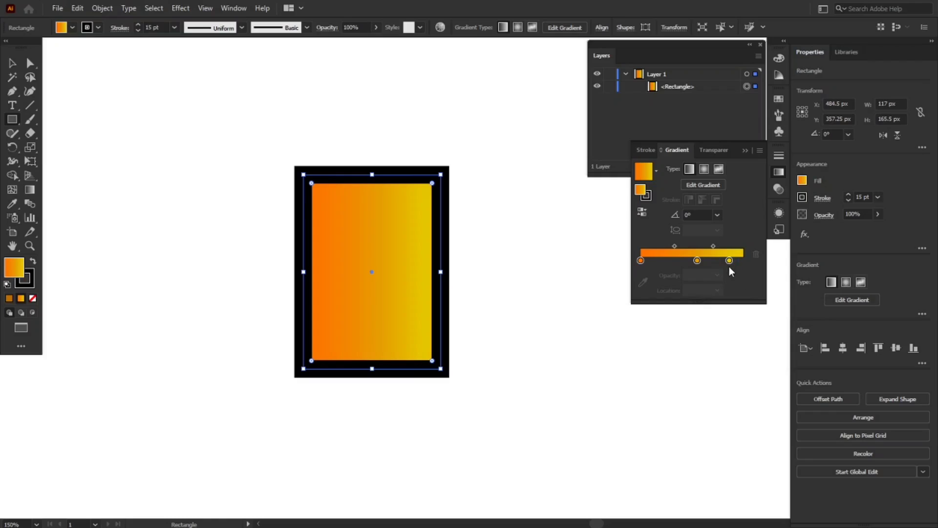
{"action": "left_click_drag", "start_coordinate": [728, 261], "coordinate": [744, 262]}
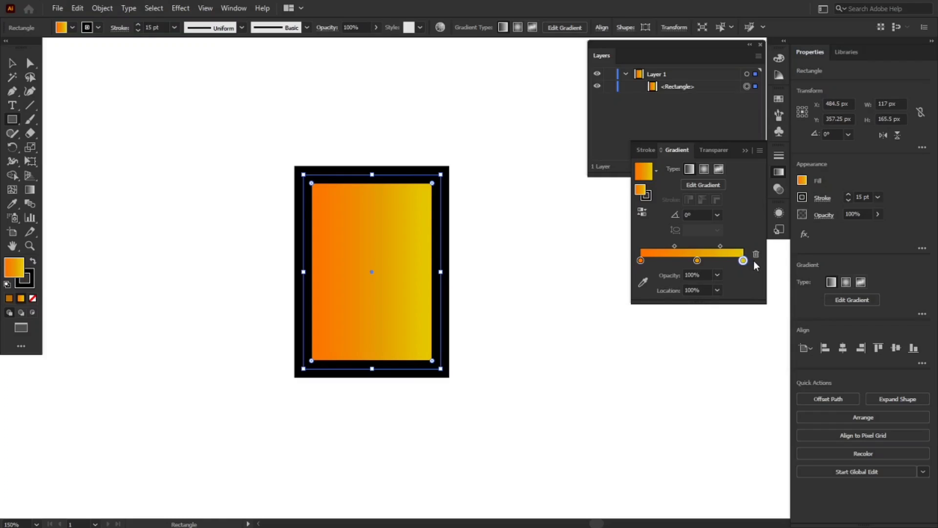
Remove the middle color stop from the gradient and shift the remaining midpoint to about 54%.
{"action": "left_click", "coordinate": [697, 261]}
{"action": "left_click_drag", "start_coordinate": [697, 260], "coordinate": [698, 274]}
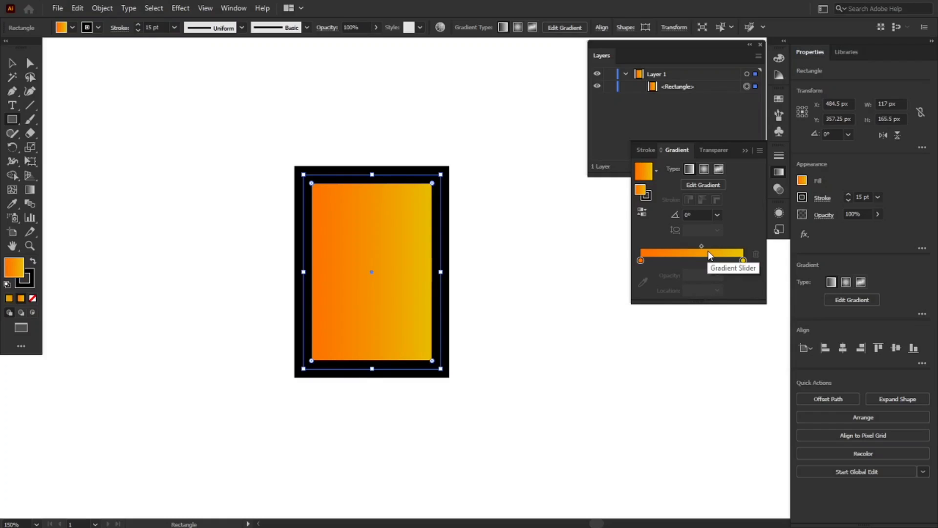
{"action": "left_click_drag", "start_coordinate": [700, 246], "coordinate": [695, 248]}
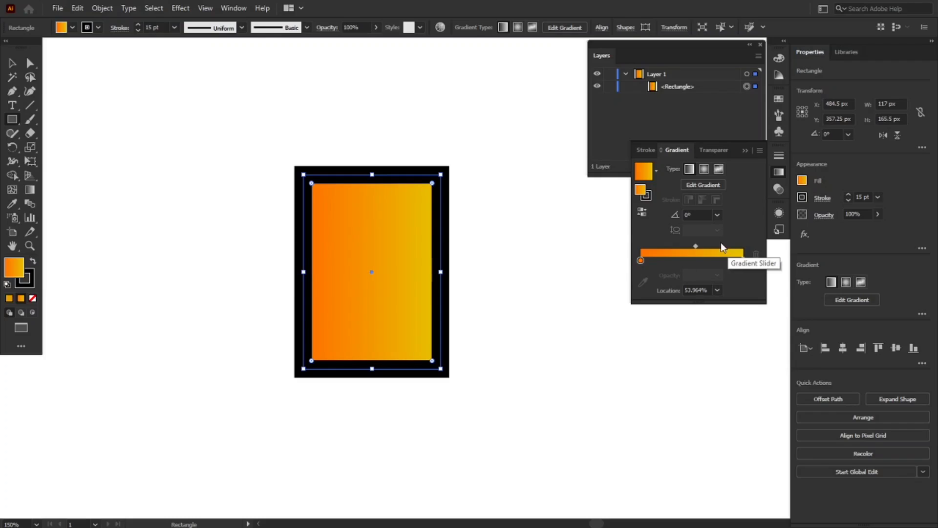
{"action": "left_click", "coordinate": [746, 150]}
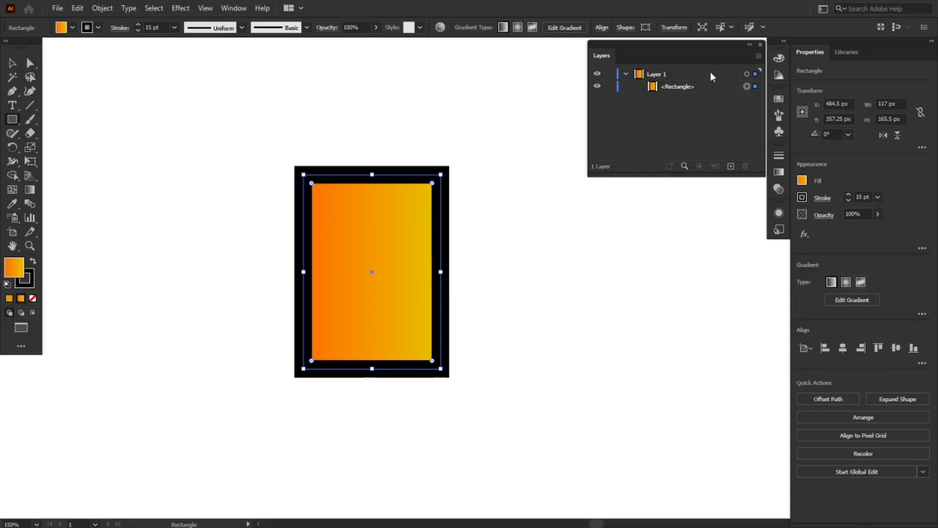
Expand the rectangle's fill and stroke, converting the gradient to a Gradient Mesh.
{"action": "left_click", "coordinate": [671, 87]}
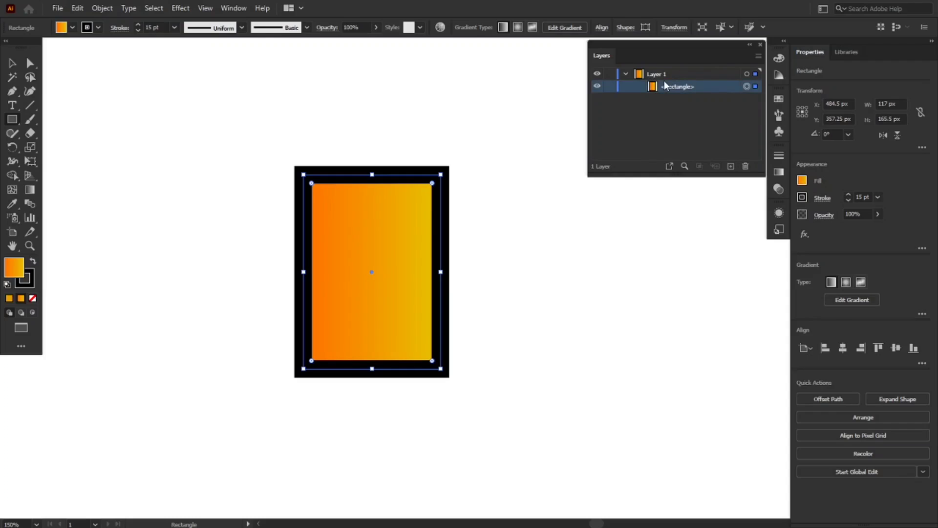
{"action": "left_click", "coordinate": [104, 8]}
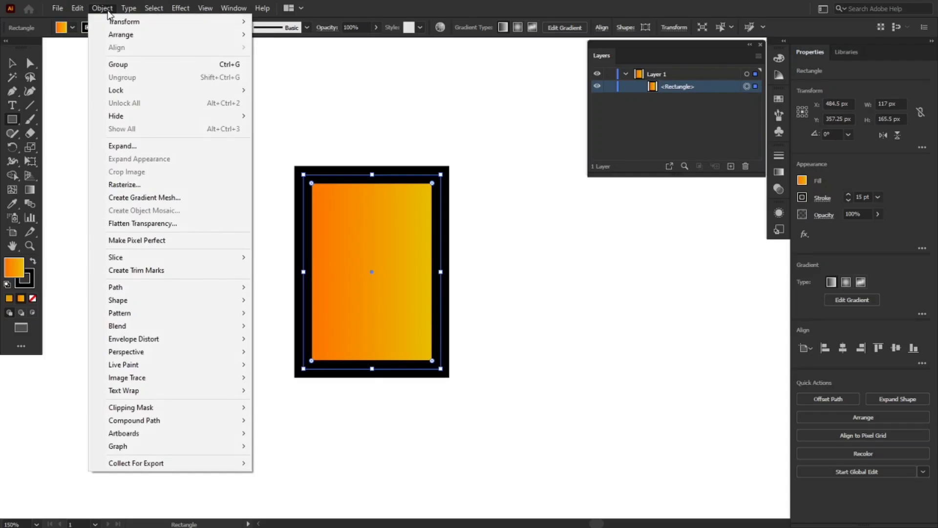
{"action": "left_click", "coordinate": [170, 146]}
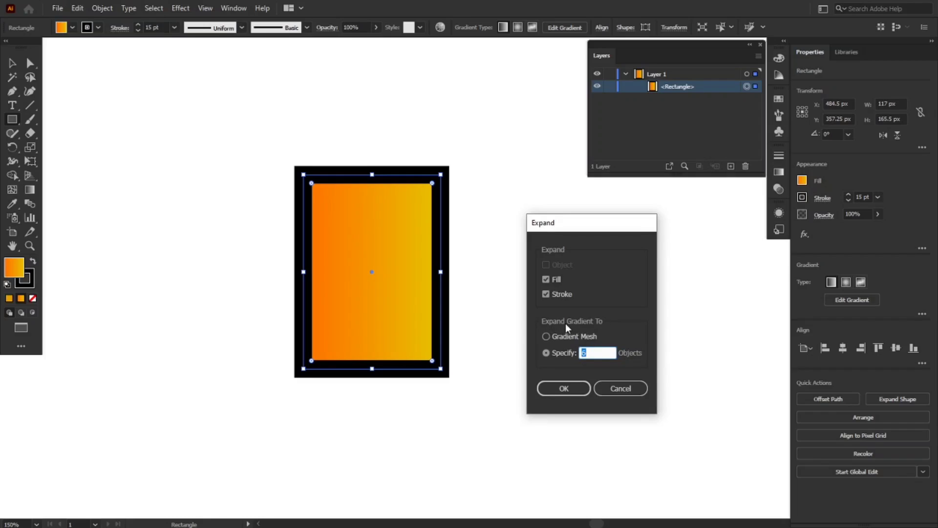
{"action": "left_click", "coordinate": [588, 335]}
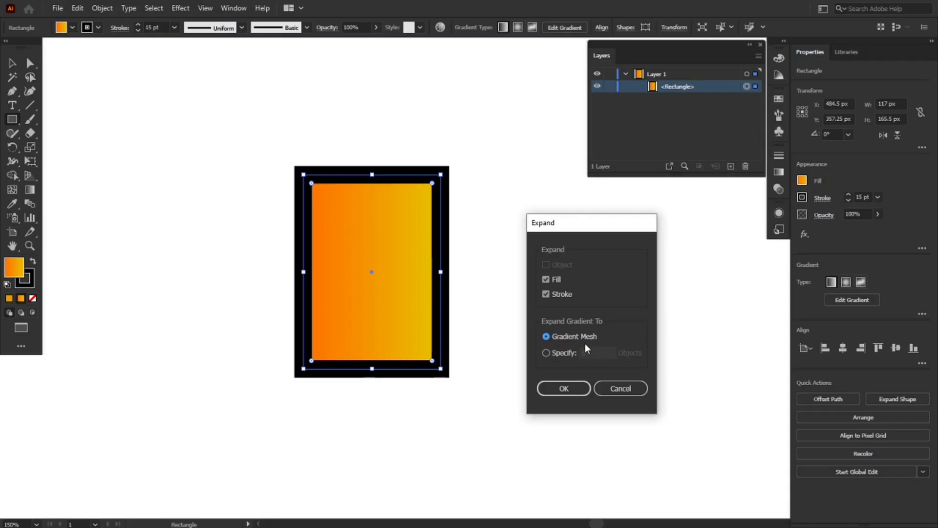
{"action": "left_click", "coordinate": [566, 388]}
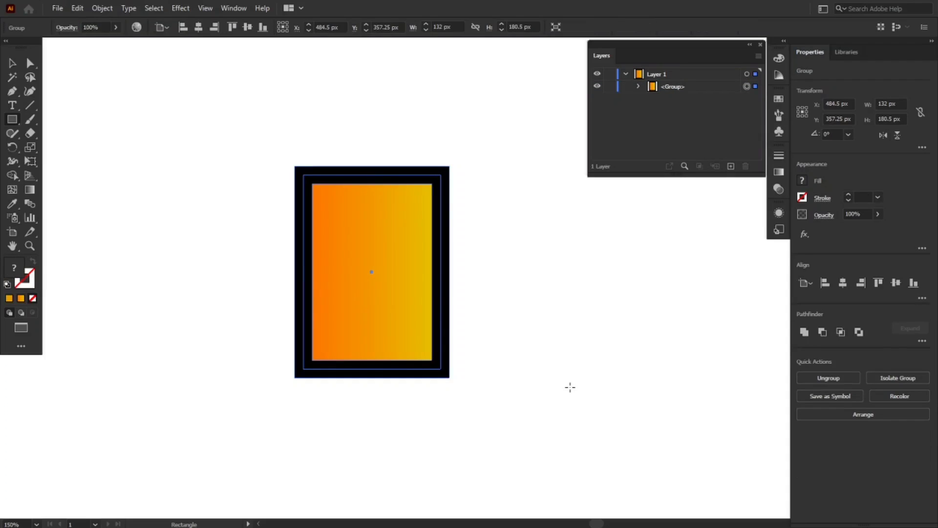
Examine the expanded group's layer structure, including its compound path and the rectangle and mesh inside the clip group.
{"action": "left_click", "coordinate": [668, 87]}
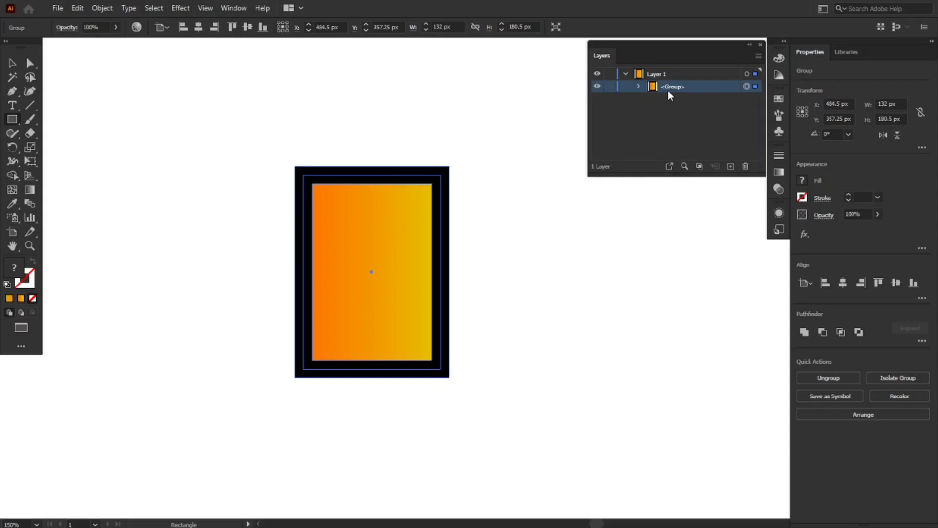
{"action": "left_click", "coordinate": [637, 86]}
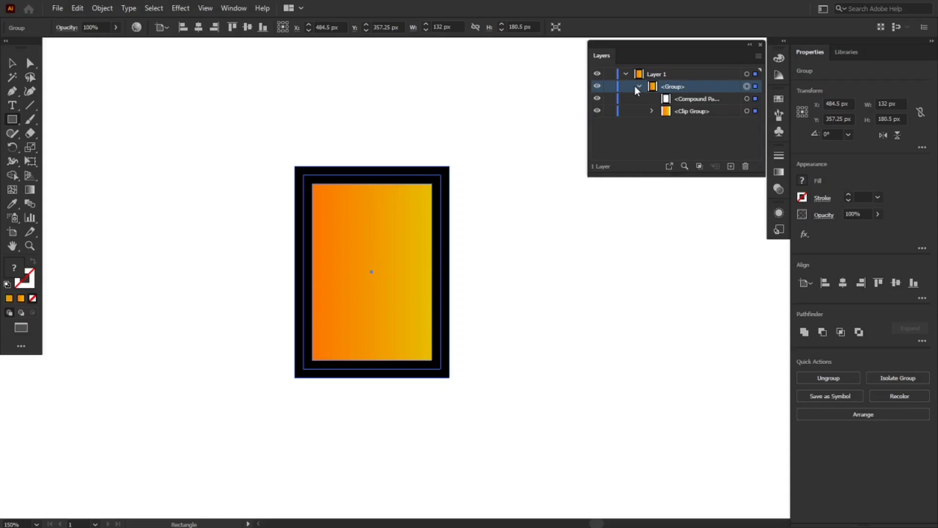
{"action": "left_click", "coordinate": [703, 99]}
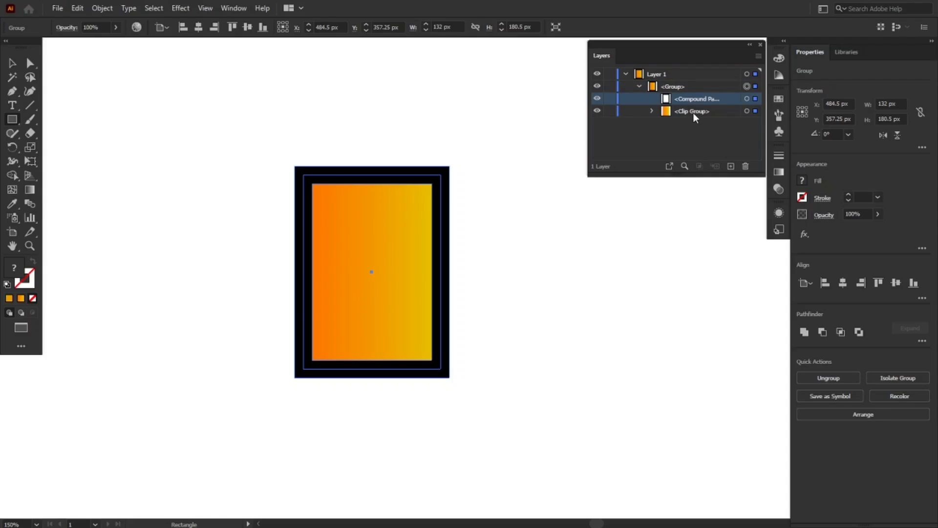
{"action": "left_click", "coordinate": [653, 111]}
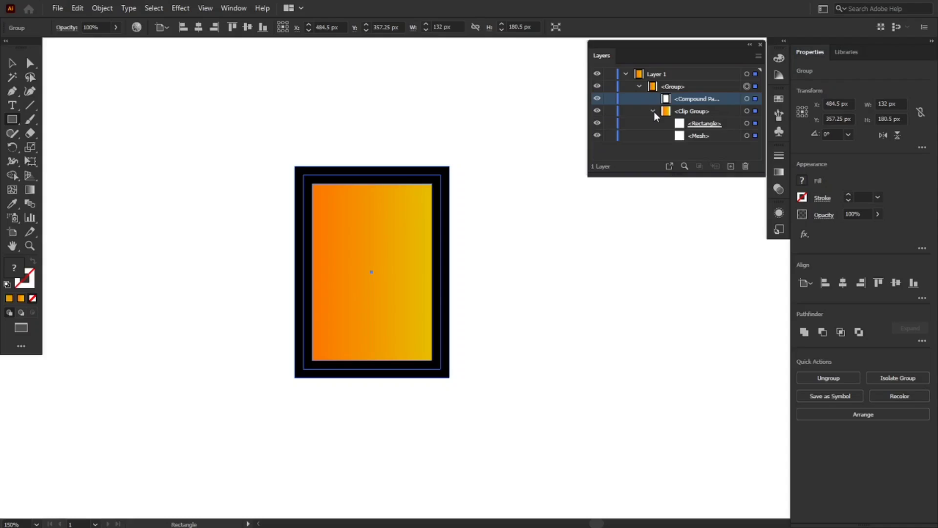
{"action": "left_click", "coordinate": [706, 124]}
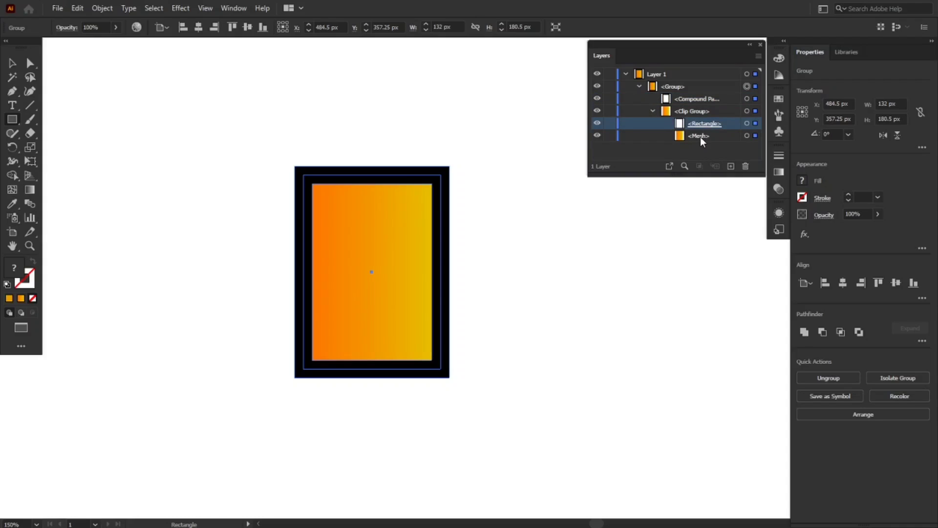
{"action": "left_click", "coordinate": [702, 141]}
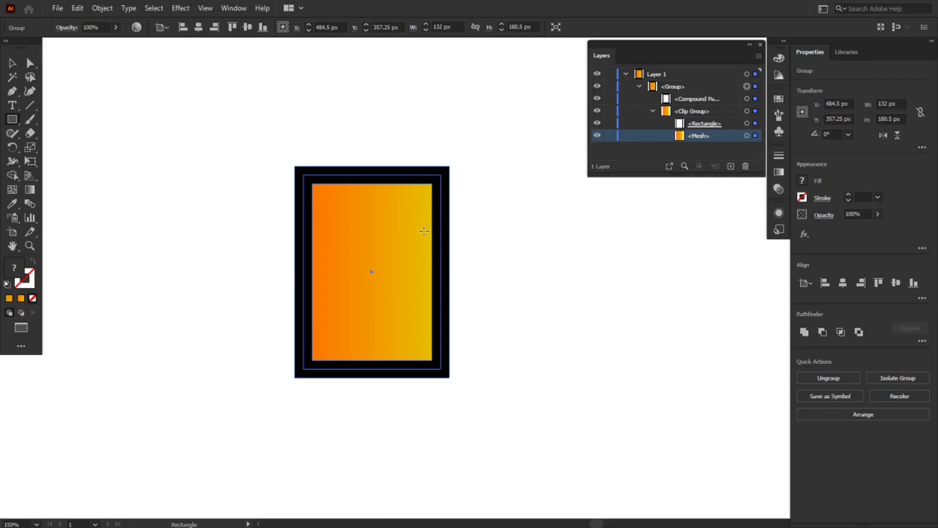
Ungroup the expanded artwork and move the black compound path about 178 px to the left, clear of the gradient.
{"action": "key", "text": "v"}
{"action": "right_click", "coordinate": [424, 233]}
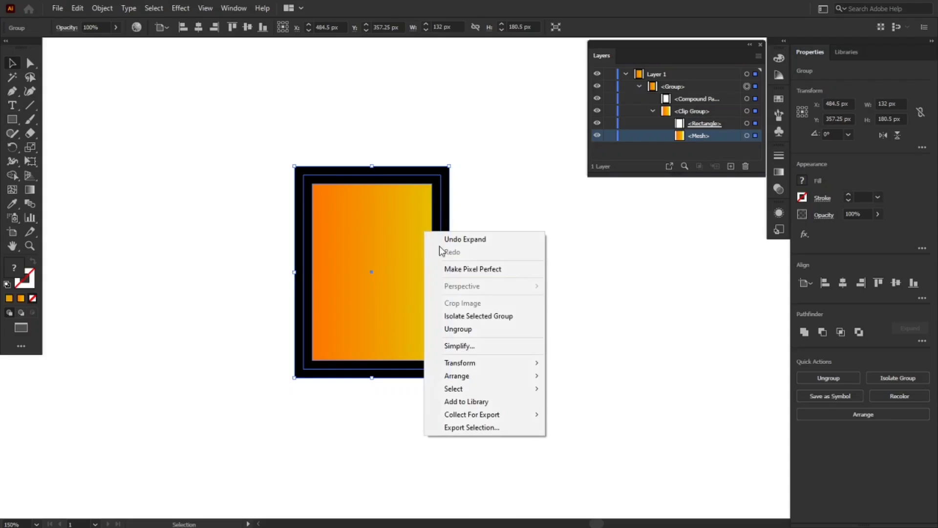
{"action": "left_click", "coordinate": [473, 329]}
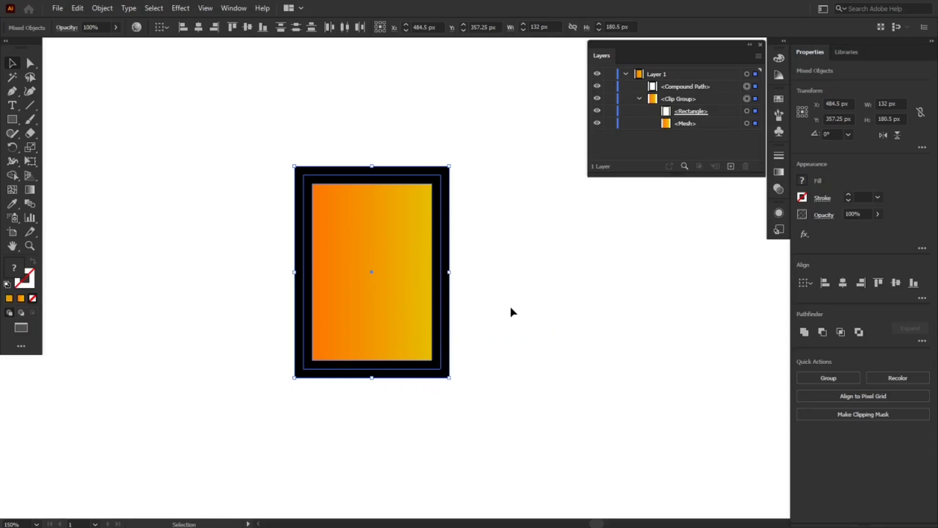
{"action": "left_click", "coordinate": [512, 312]}
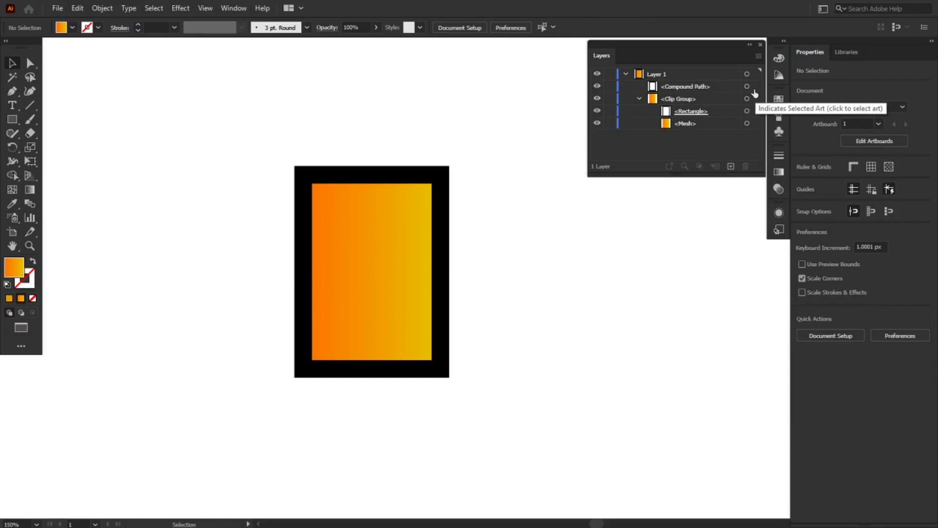
{"action": "left_click", "coordinate": [756, 88]}
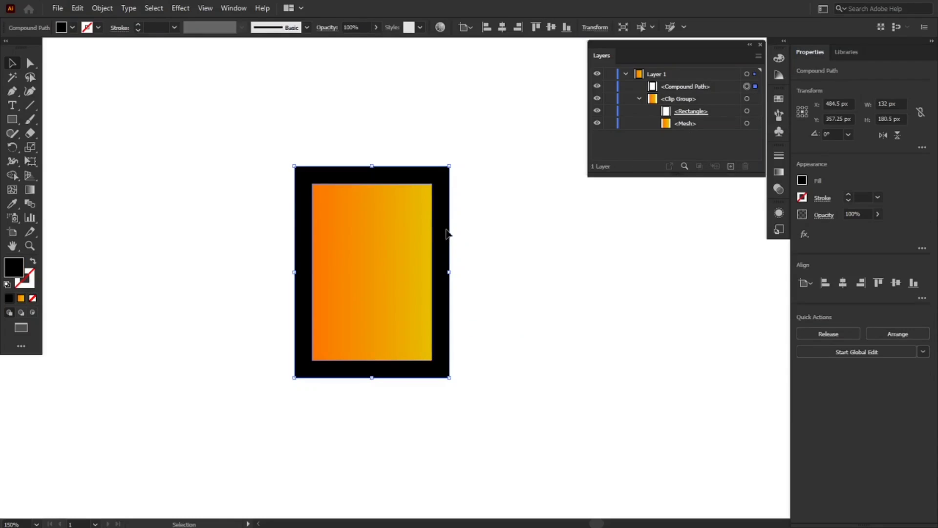
{"action": "left_click_drag", "start_coordinate": [448, 236], "coordinate": [239, 231]}
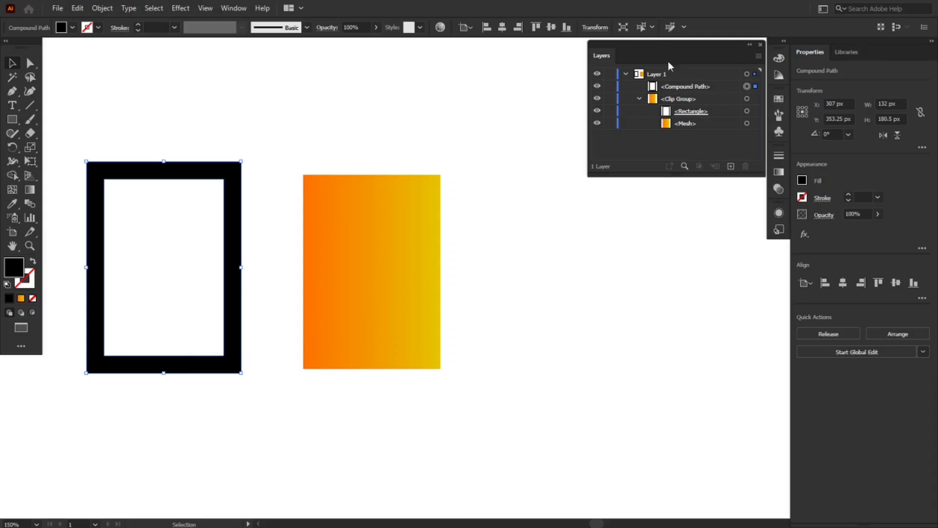
Move the gradient clip group about 127 px to the right and back to about X 479 px, Y 361 px.
{"action": "left_click", "coordinate": [703, 113]}
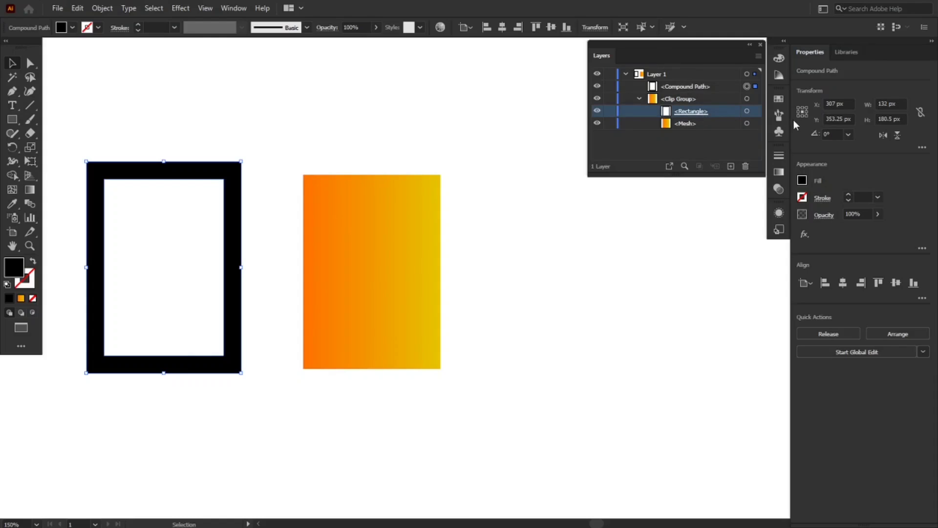
{"action": "left_click", "coordinate": [755, 112]}
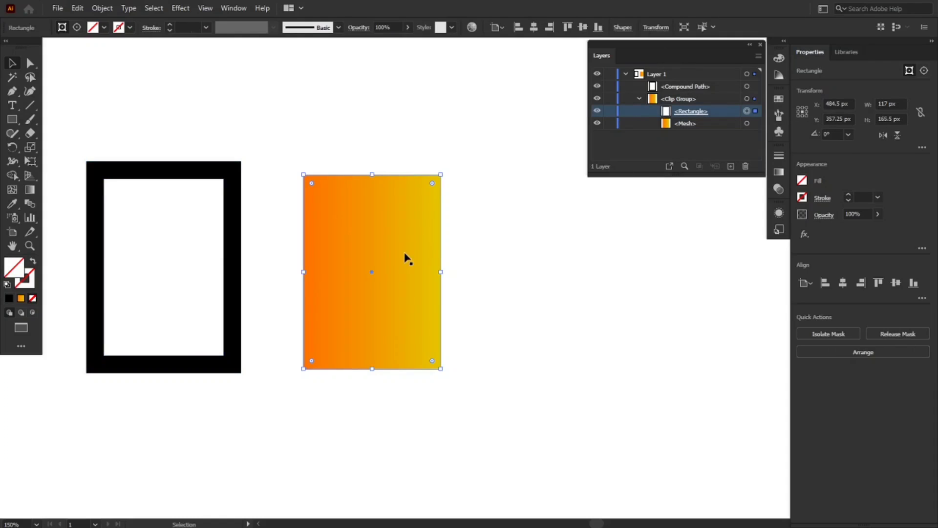
{"action": "left_click_drag", "start_coordinate": [411, 254], "coordinate": [562, 250]}
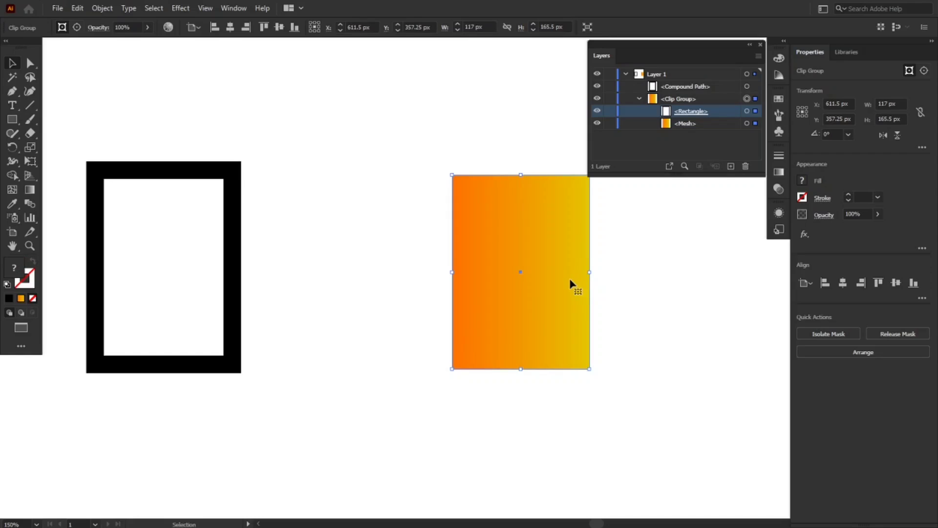
{"action": "left_click_drag", "start_coordinate": [562, 282], "coordinate": [415, 282]}
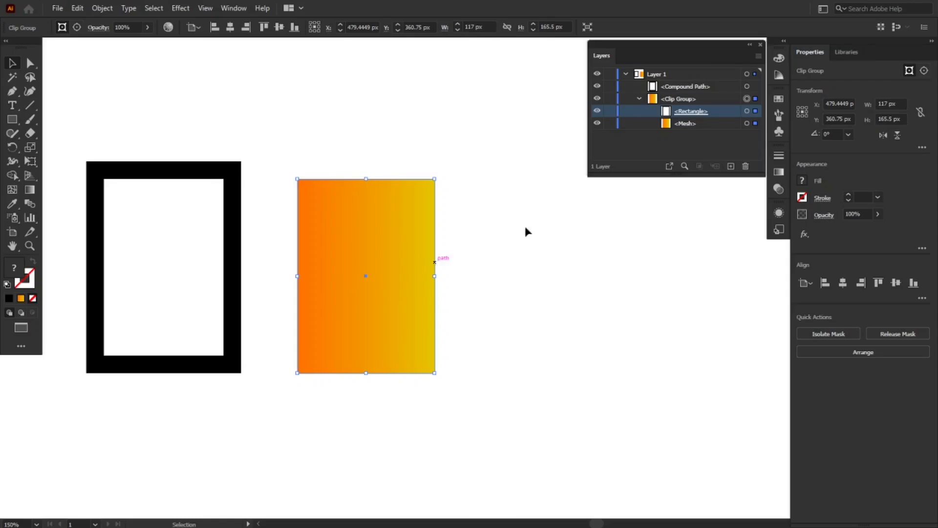
Select the upper-left point of the mesh inside the clip group and pull its top-edge handle up and left beyond the corner.
{"action": "left_click", "coordinate": [722, 128]}
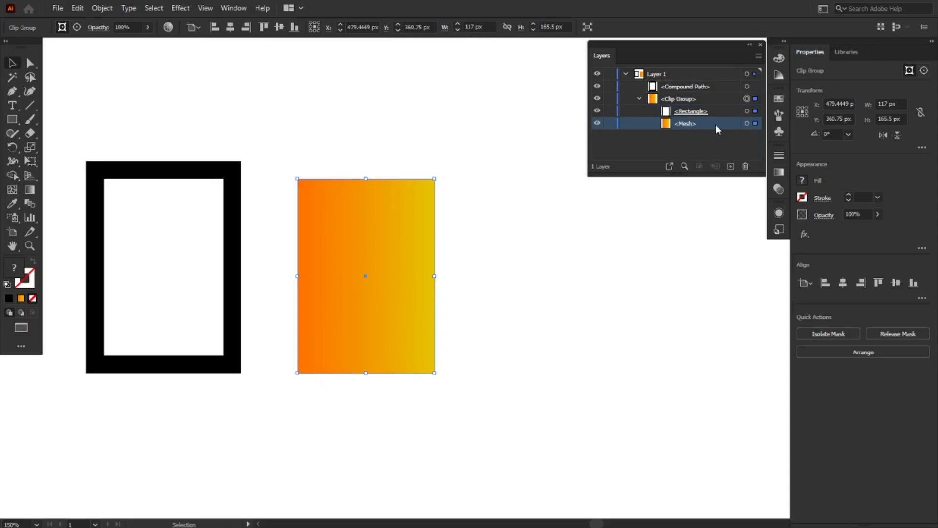
{"action": "left_click", "coordinate": [755, 124]}
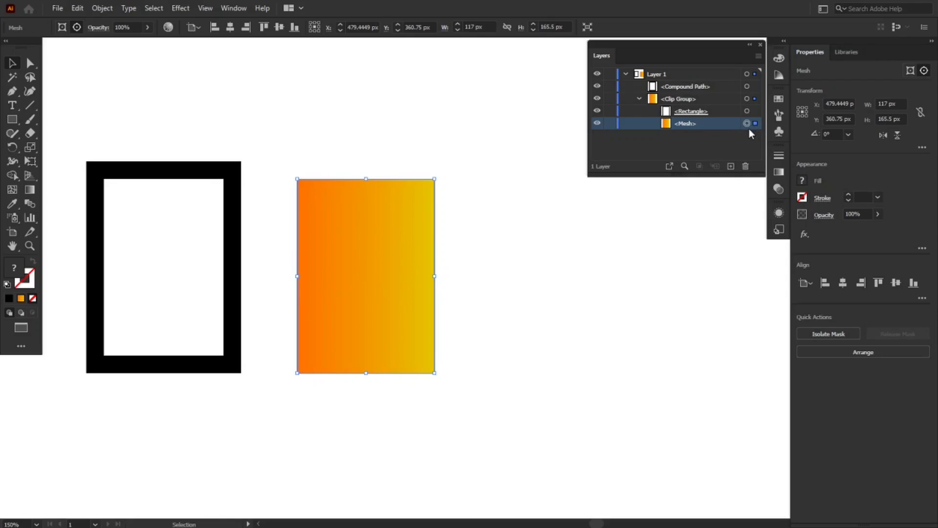
{"action": "key", "text": "a"}
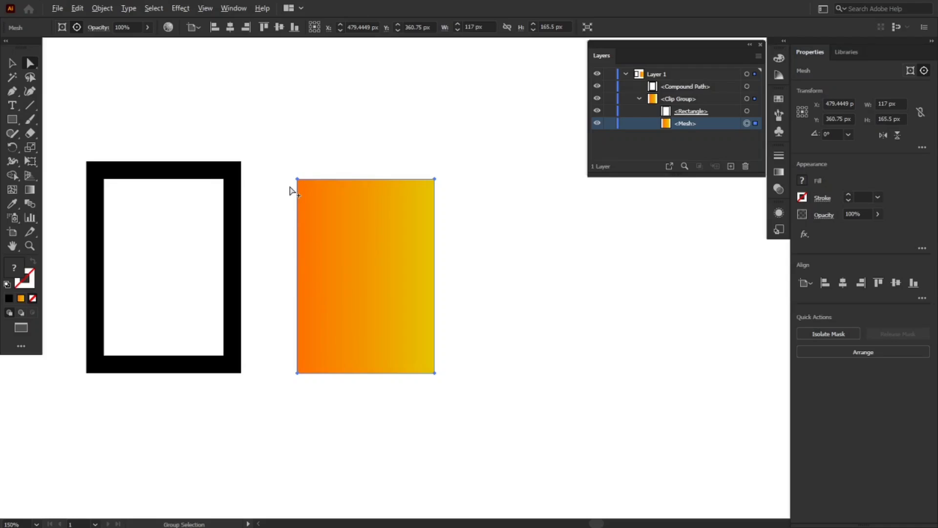
{"action": "scroll", "coordinate": [290, 189], "scroll_direction": "up", "scroll_amount": 5}
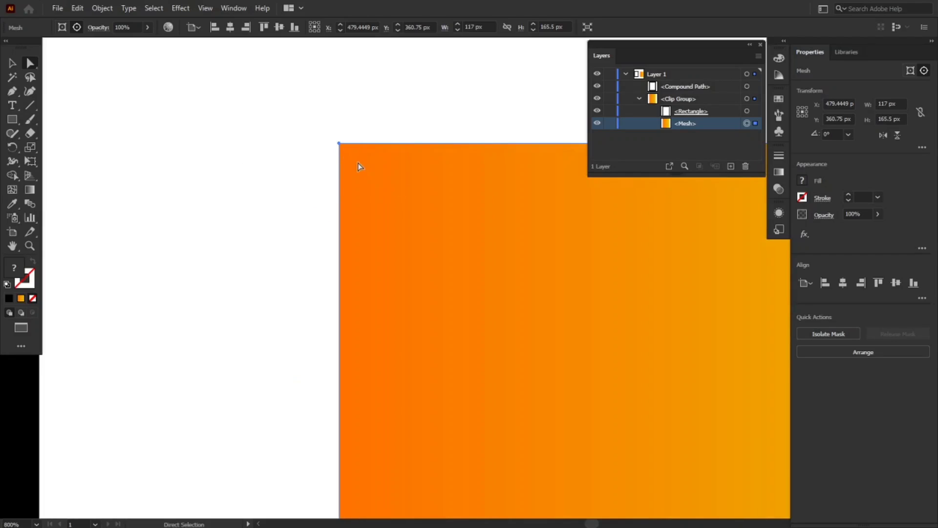
{"action": "scroll", "coordinate": [395, 194], "scroll_direction": "down", "scroll_amount": 1}
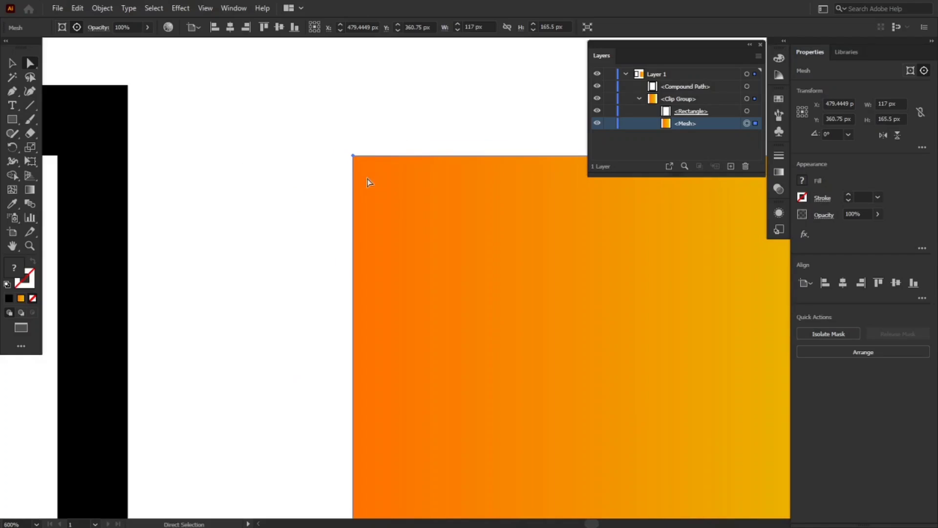
{"action": "left_click", "coordinate": [354, 157]}
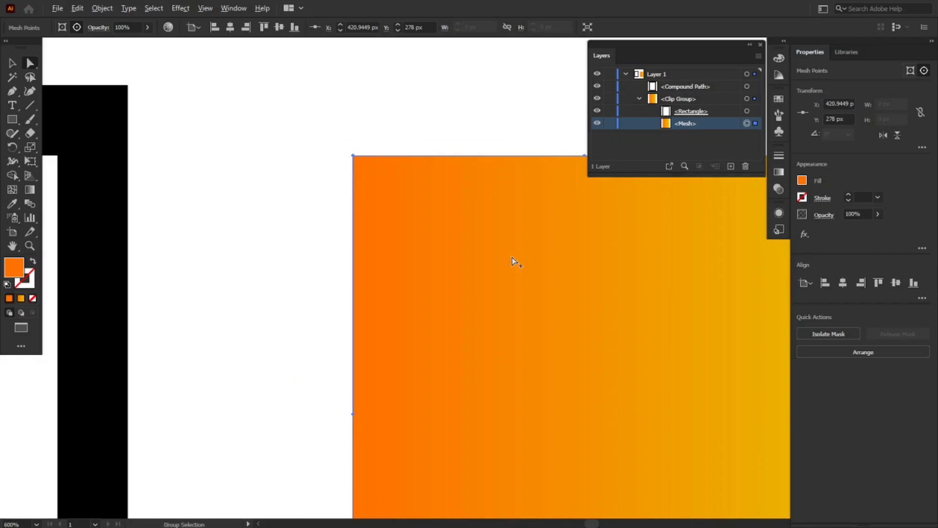
{"action": "scroll", "coordinate": [508, 256], "scroll_direction": "down", "scroll_amount": 1}
{"action": "scroll", "coordinate": [500, 254], "scroll_direction": "down", "scroll_amount": 1}
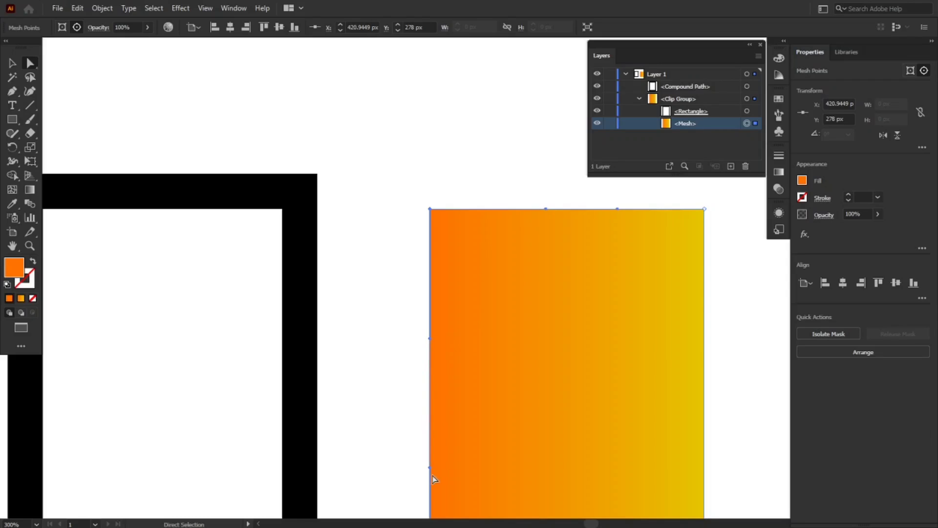
{"action": "key", "text": "space"}
{"action": "left_click_drag", "start_coordinate": [629, 346], "coordinate": [497, 293]}
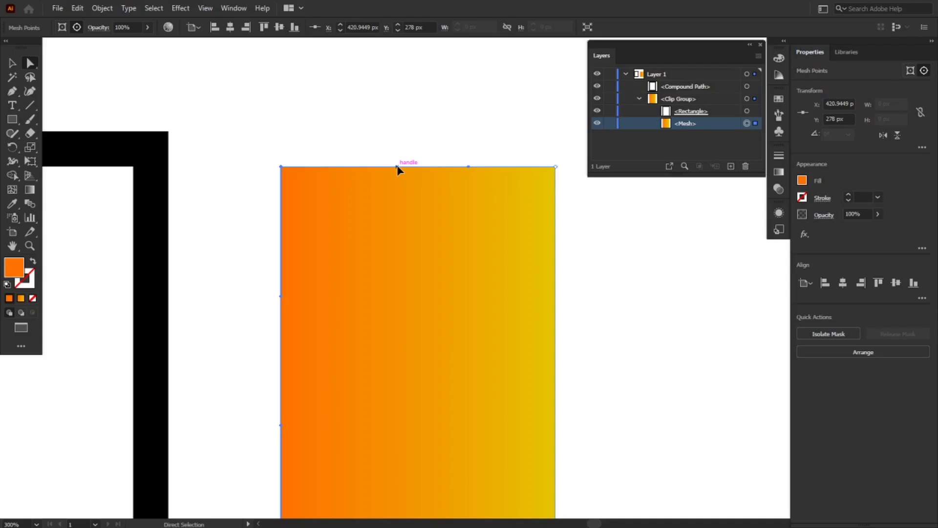
{"action": "left_click_drag", "start_coordinate": [397, 166], "coordinate": [213, 116]}
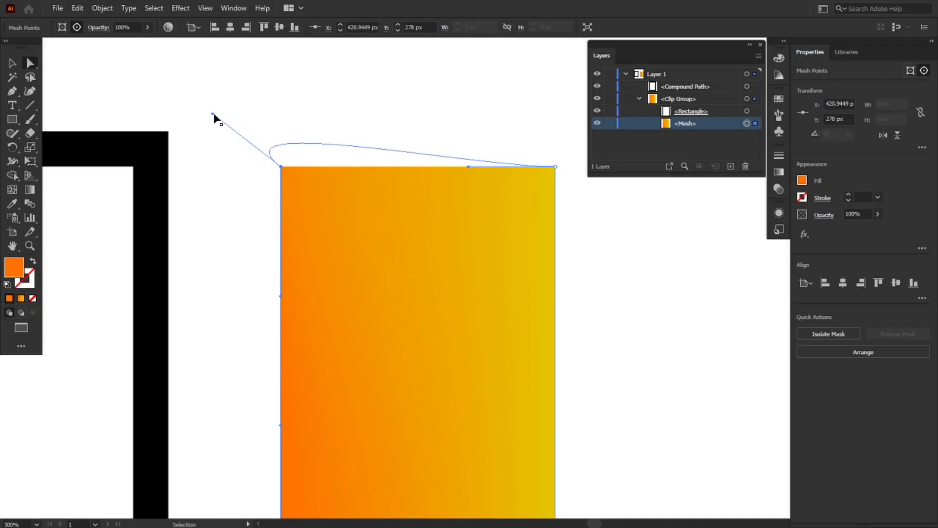
Undo the handle adjustments on the mesh's upper-left point.
{"action": "key", "text": "ctrl+z"}
{"action": "key", "text": "ctrl+z"}
{"action": "key", "text": "ctrl+z"}
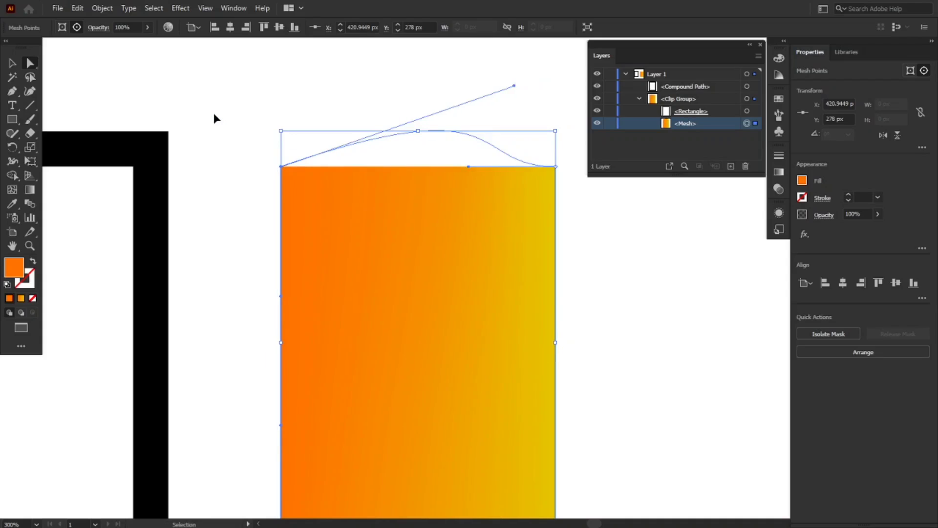
{"action": "key", "text": "ctrl+z"}
{"action": "key", "text": "ctrl+z"}
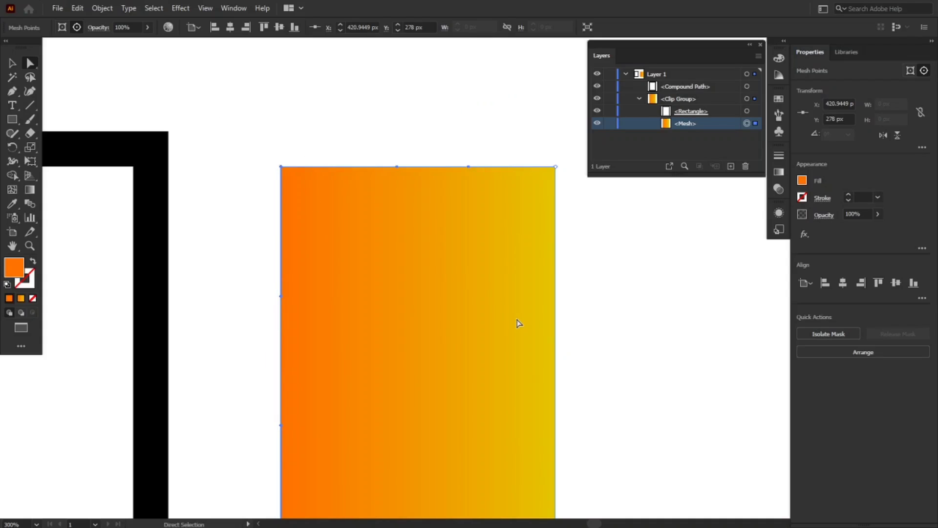
Select the mesh's lower-right point and pull its bottom-edge handle down and left beyond the lower-left corner to slant the gradient.
{"action": "scroll", "coordinate": [517, 324], "scroll_direction": "down", "scroll_amount": 1}
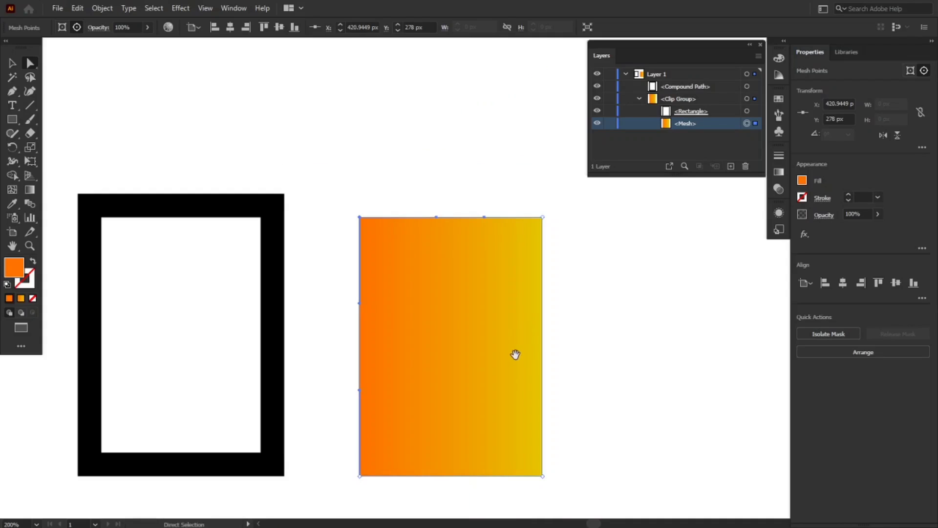
{"action": "left_click_drag", "start_coordinate": [516, 355], "coordinate": [485, 284]}
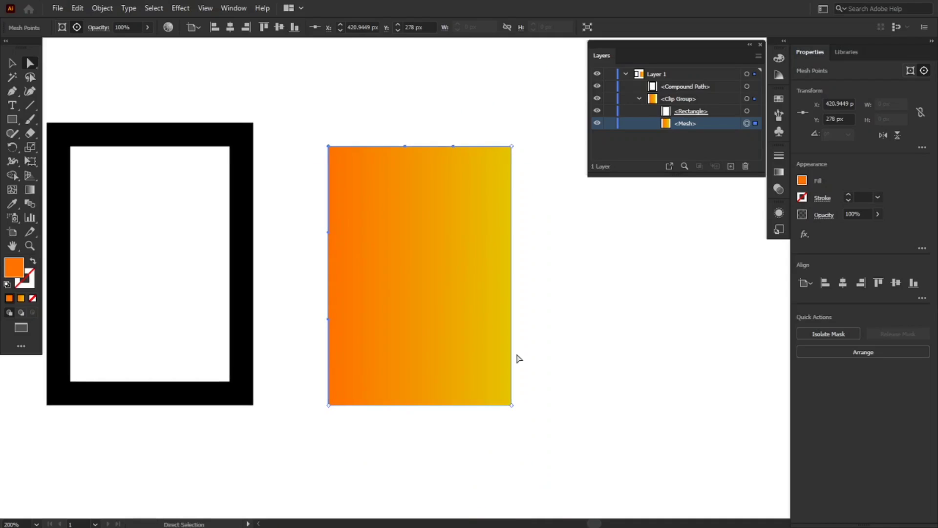
{"action": "left_click", "coordinate": [514, 407]}
{"action": "left_click", "coordinate": [510, 406]}
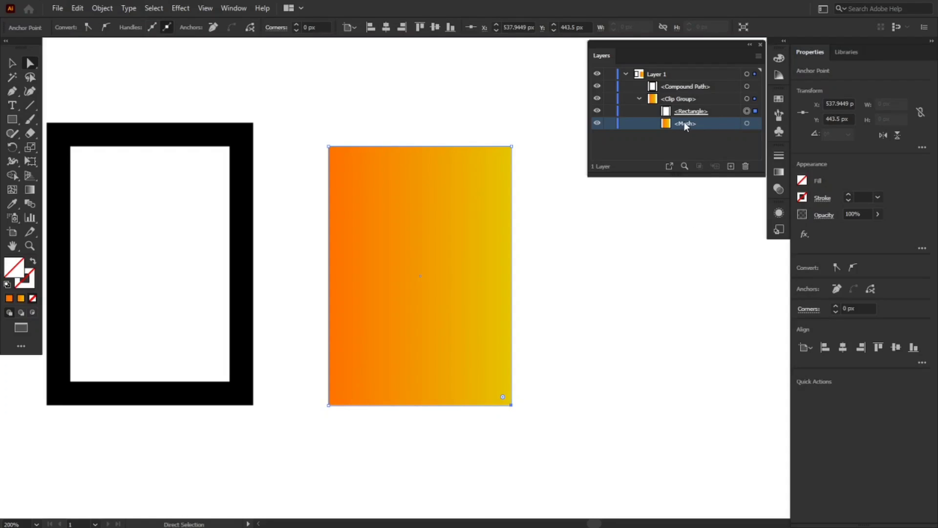
{"action": "left_click", "coordinate": [747, 124]}
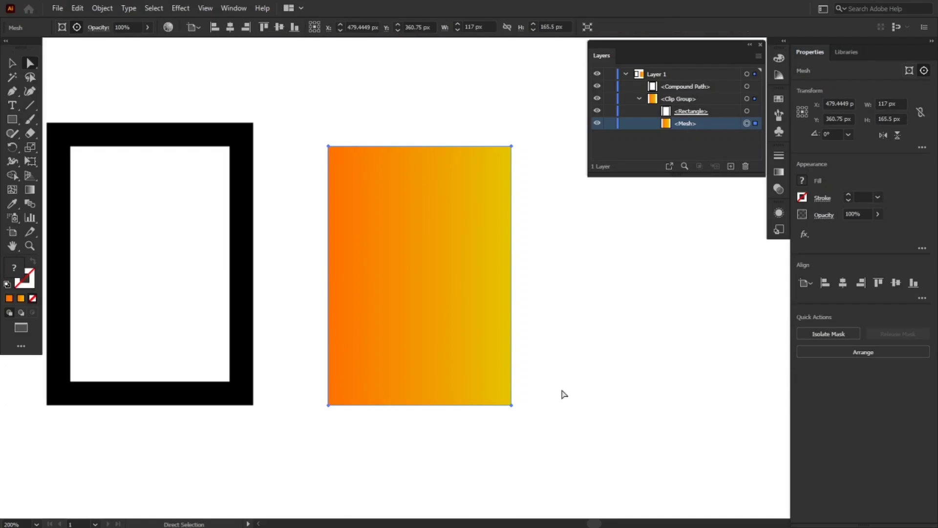
{"action": "left_click", "coordinate": [513, 406]}
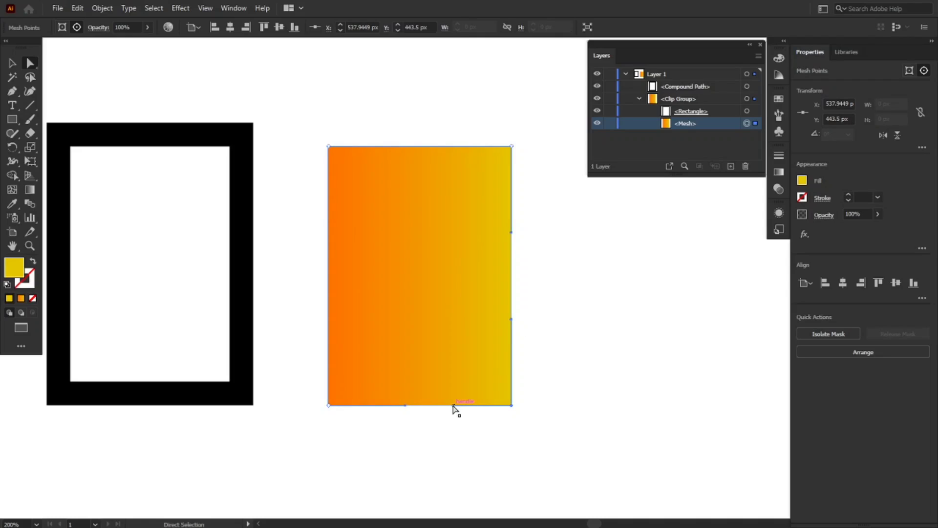
{"action": "left_click_drag", "start_coordinate": [453, 407], "coordinate": [271, 459]}
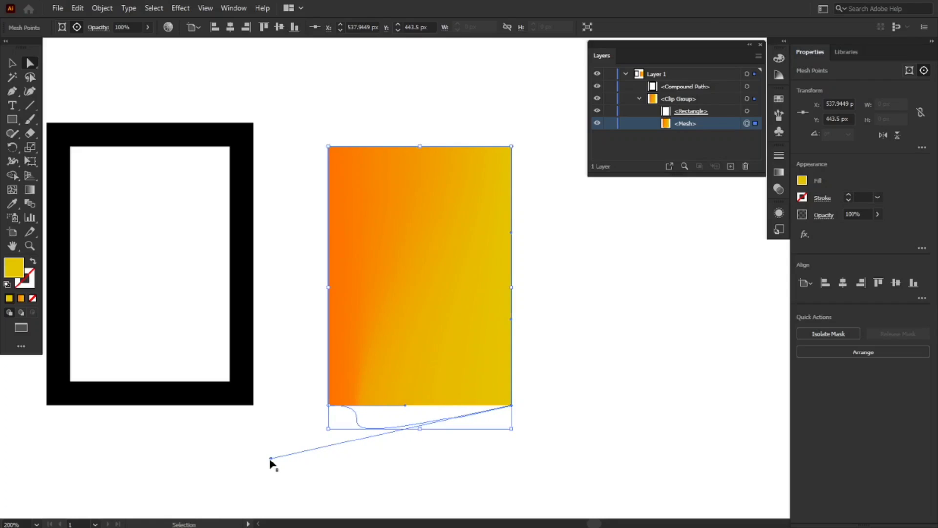
Delete all the artwork and reset the colors to the default white fill and black stroke.
{"action": "key", "text": "ctrl+a"}
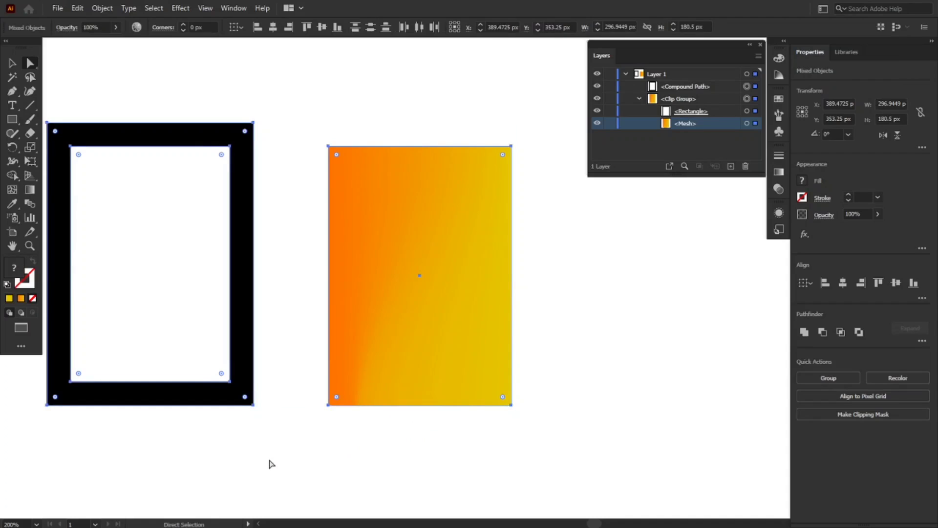
{"action": "key", "text": "Delete"}
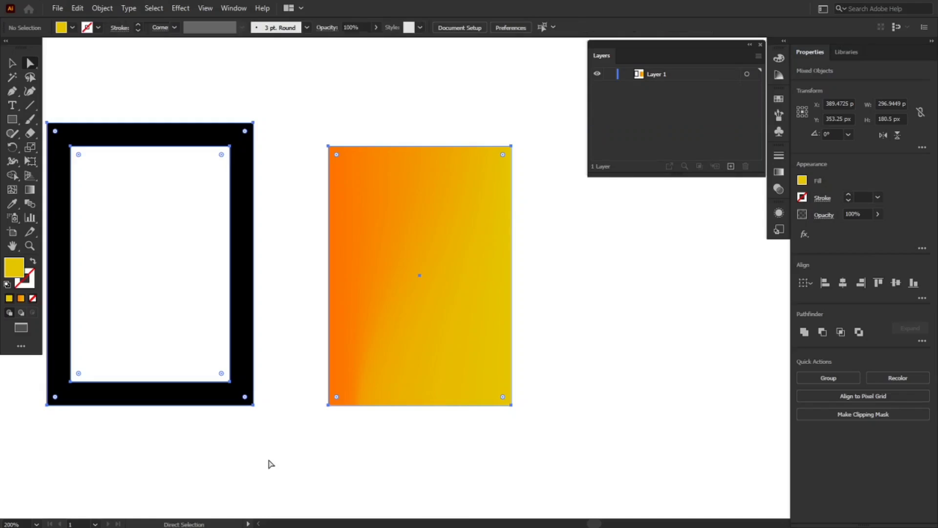
{"action": "key", "text": "d"}
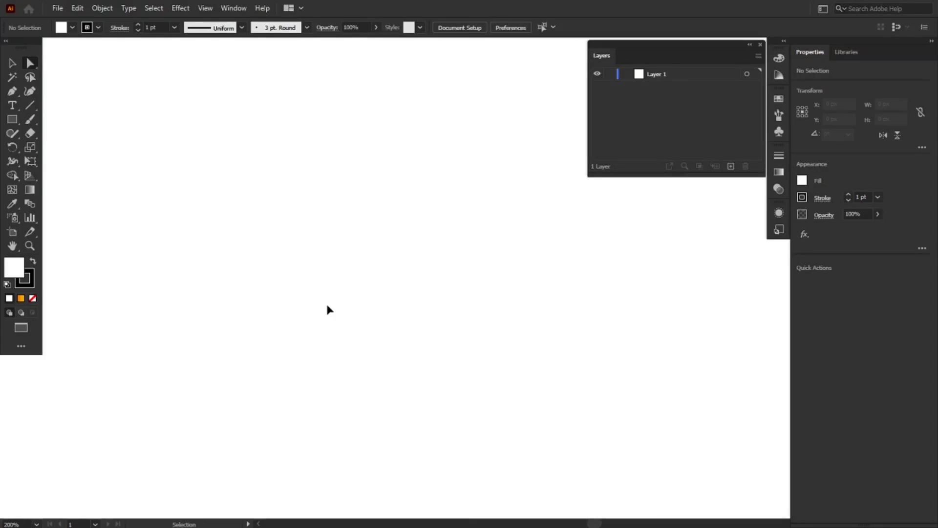
Draw a square about 70 px wide and fill it with blue (R=0 G=113 B=188).
{"action": "left_click", "coordinate": [12, 120]}
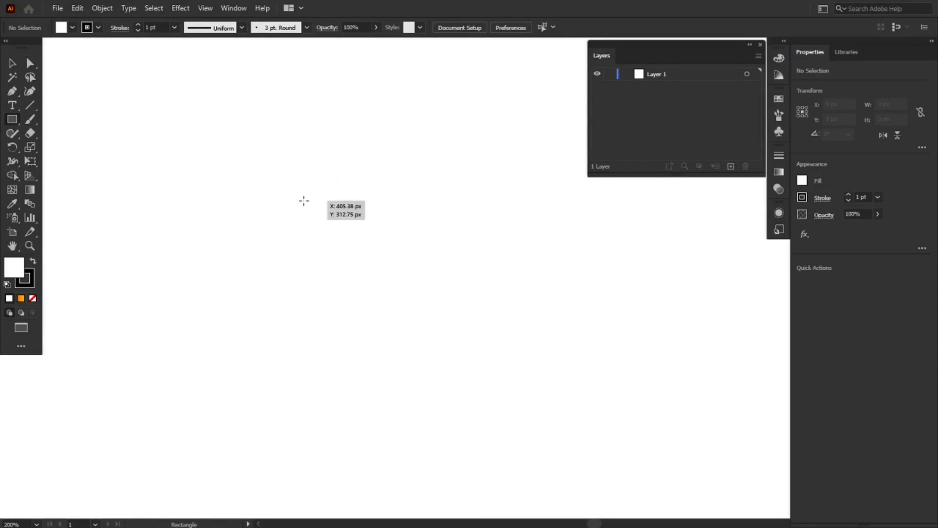
{"action": "left_click_drag", "start_coordinate": [304, 200], "coordinate": [394, 311]}
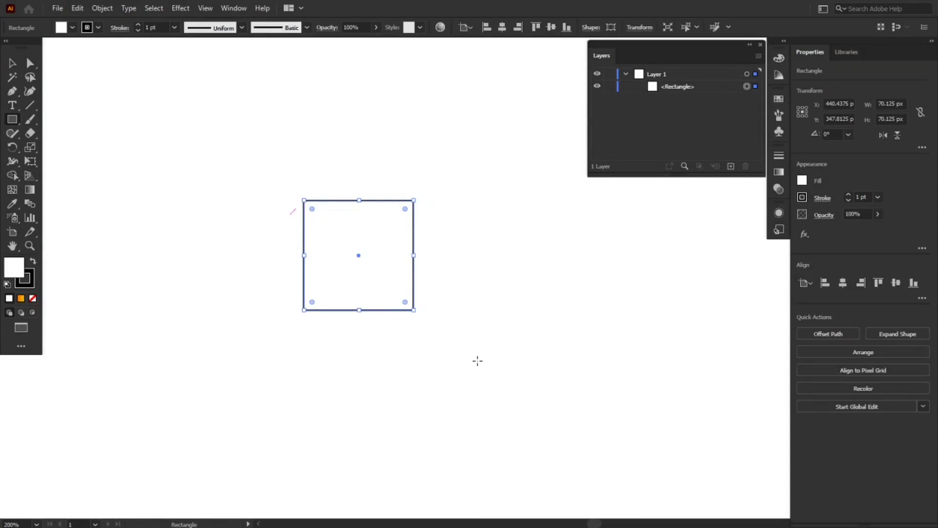
{"action": "left_click", "coordinate": [801, 180]}
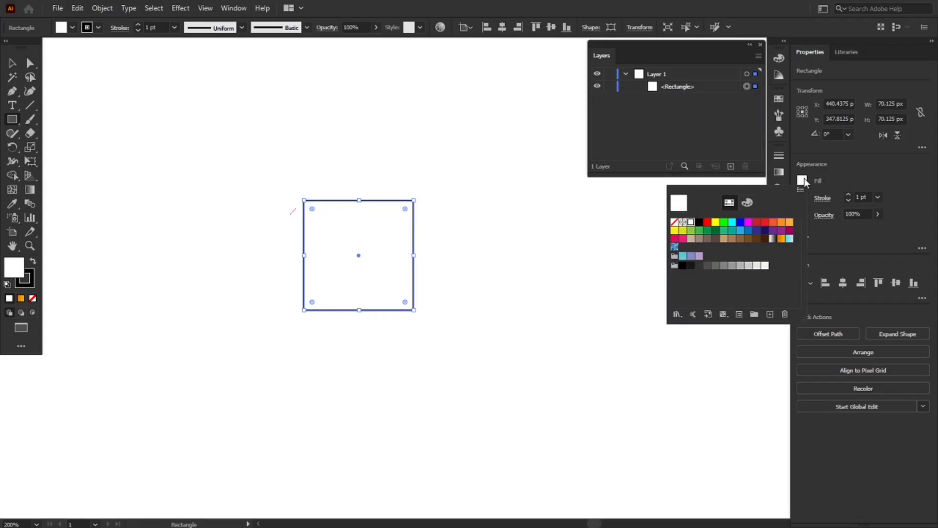
{"action": "left_click", "coordinate": [749, 230]}
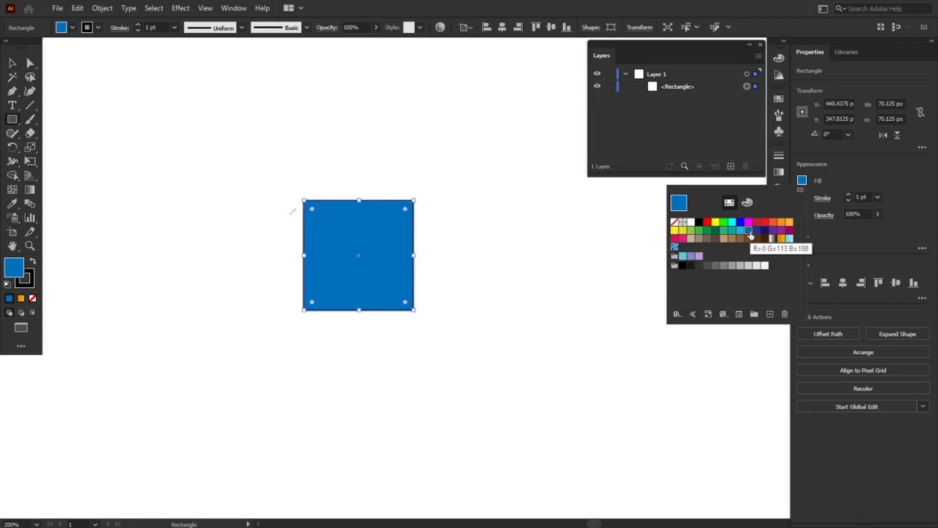
Set the blue square's stroke weight to 3 pt and its stroke color to the light brown swatch.
{"action": "left_click", "coordinate": [860, 195]}
{"action": "type", "text": "3"}
{"action": "key", "text": "Return"}
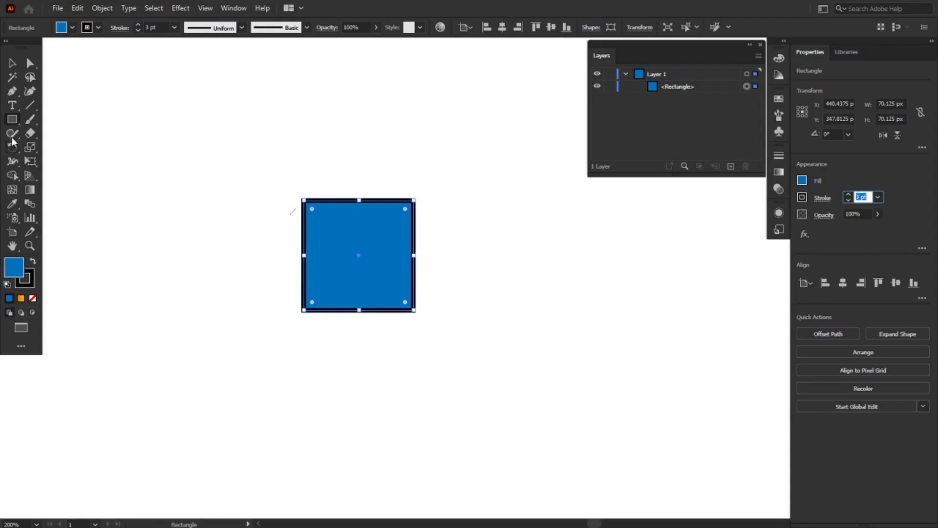
{"action": "left_click", "coordinate": [13, 62]}
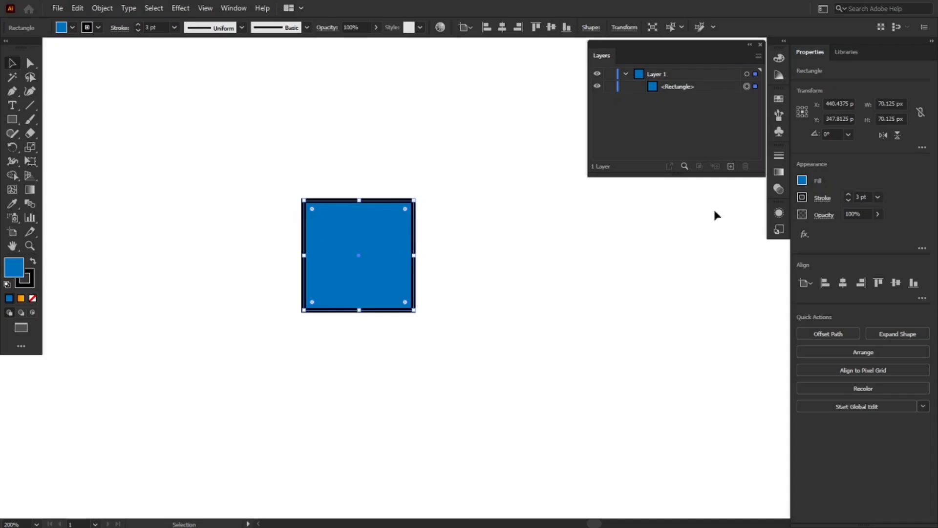
{"action": "left_click", "coordinate": [803, 196]}
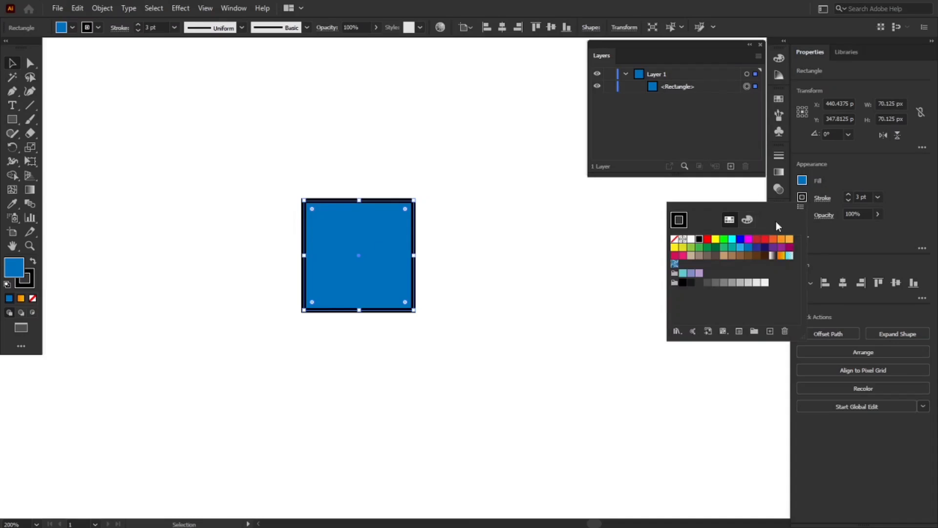
{"action": "left_click", "coordinate": [732, 255]}
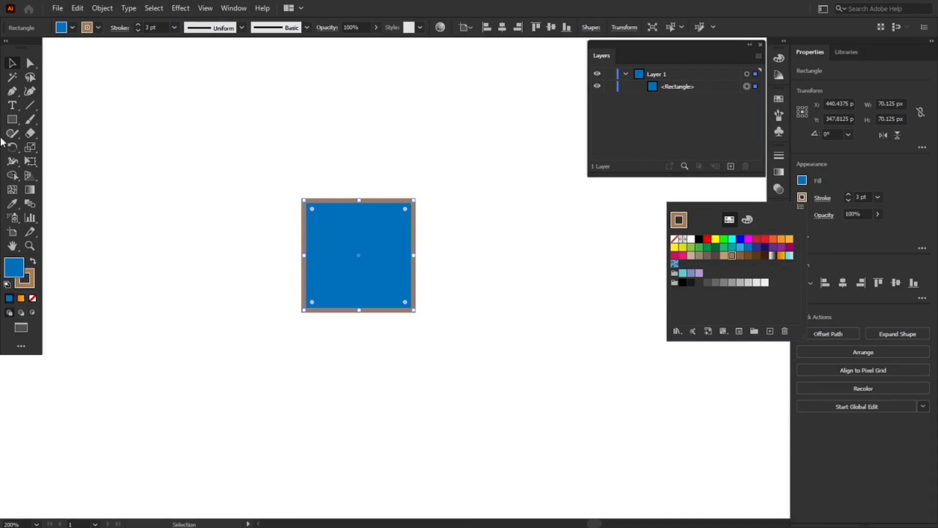
{"action": "key", "text": "Escape"}
{"action": "left_click", "coordinate": [287, 158]}
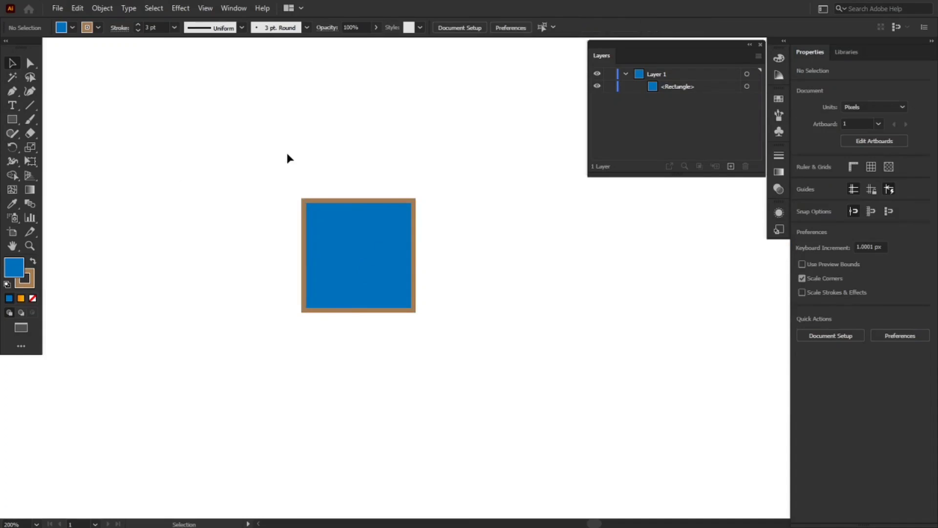
Add a Drop Shadow effect to the blue square and set its X offset to 5 px.
{"action": "left_click_drag", "start_coordinate": [287, 153], "coordinate": [438, 322]}
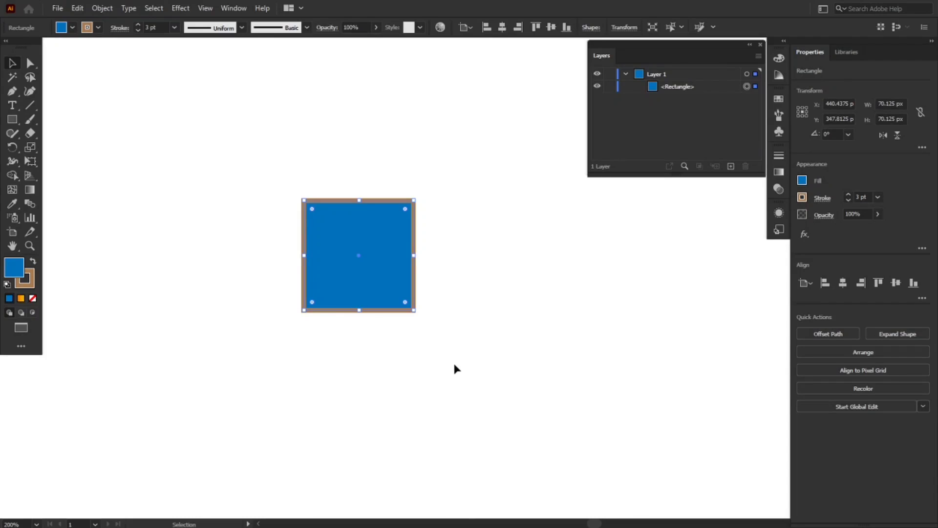
{"action": "left_click", "coordinate": [187, 8]}
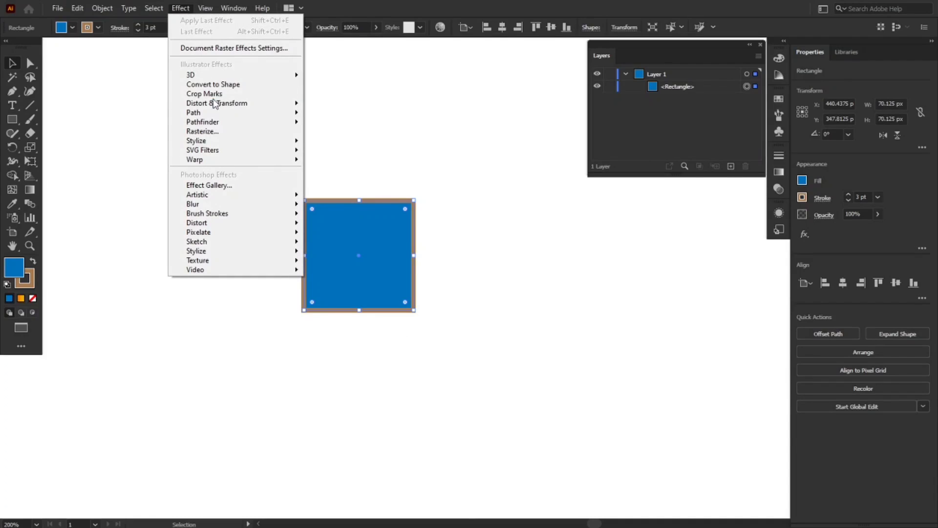
{"action": "mouse_move", "coordinate": [239, 142]}
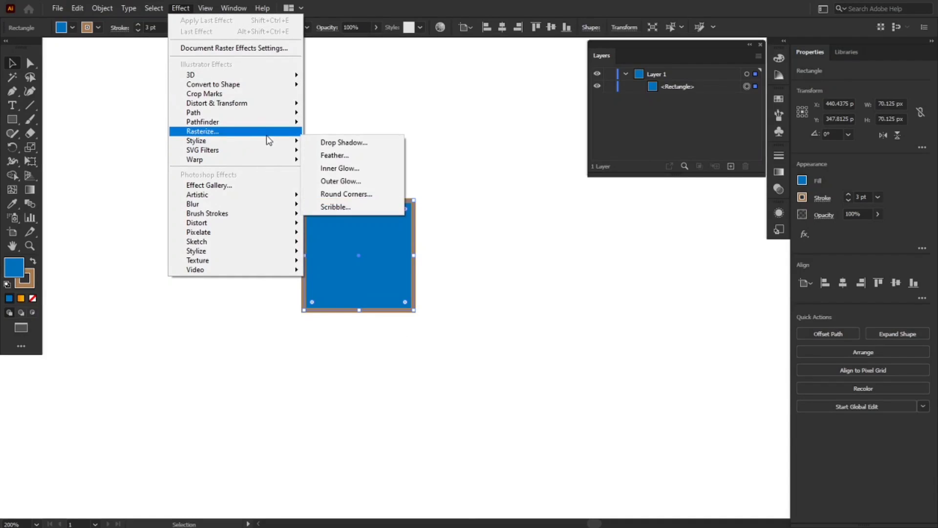
{"action": "left_click", "coordinate": [316, 141]}
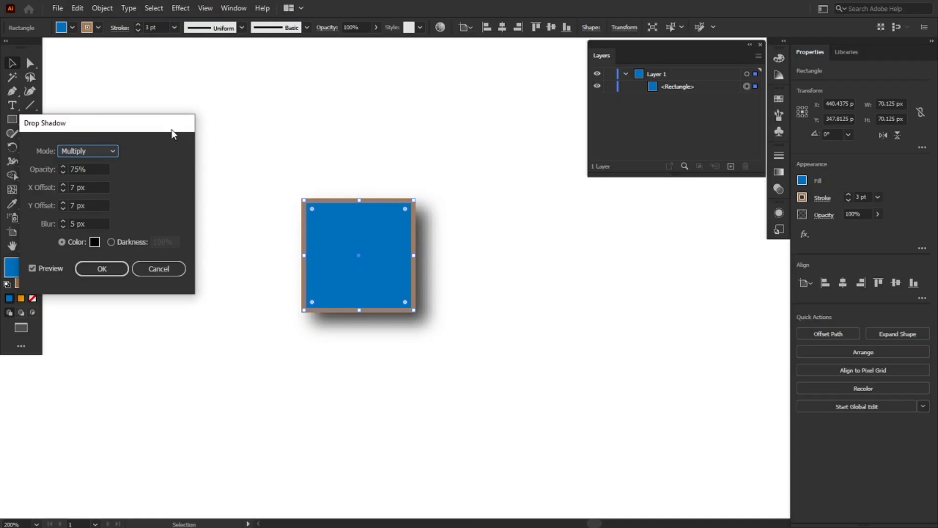
{"action": "left_click_drag", "start_coordinate": [172, 134], "coordinate": [652, 250]}
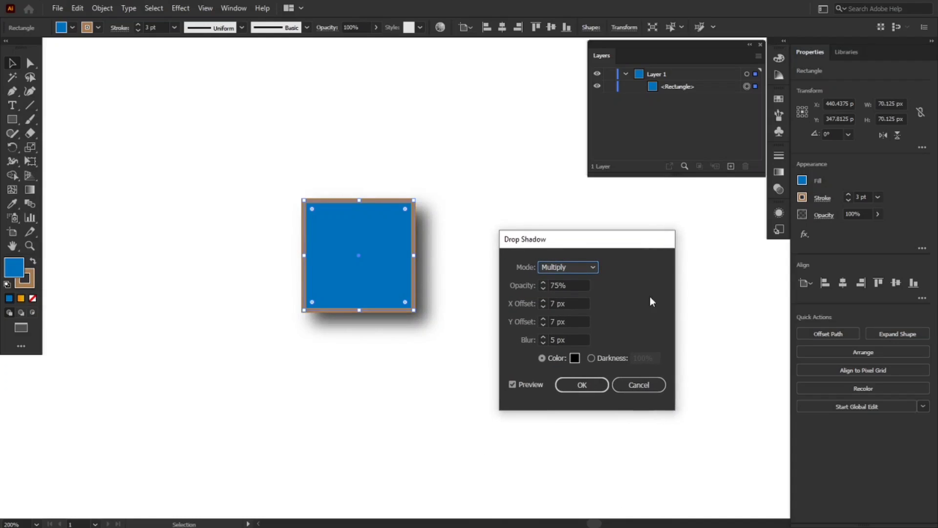
{"action": "left_click", "coordinate": [573, 303]}
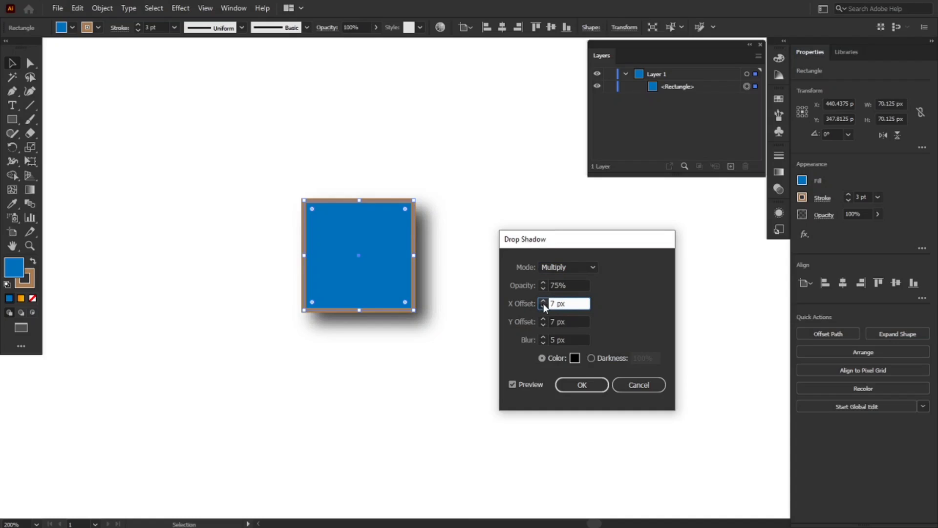
{"action": "left_click", "coordinate": [544, 301]}
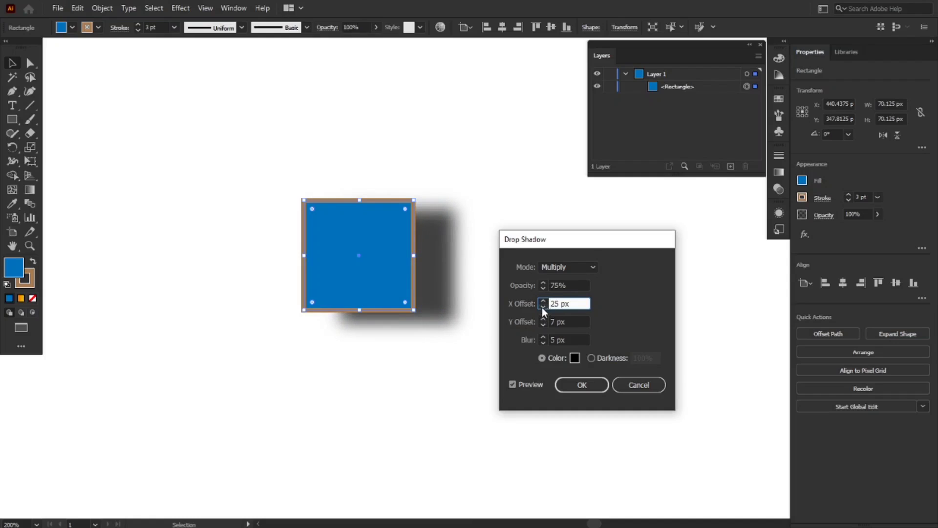
{"action": "double_click", "coordinate": [565, 302]}
{"action": "type", "text": "5"}
Set the drop shadow's Y offset to 5 px and its blur to 2 px.
{"action": "double_click", "coordinate": [562, 323]}
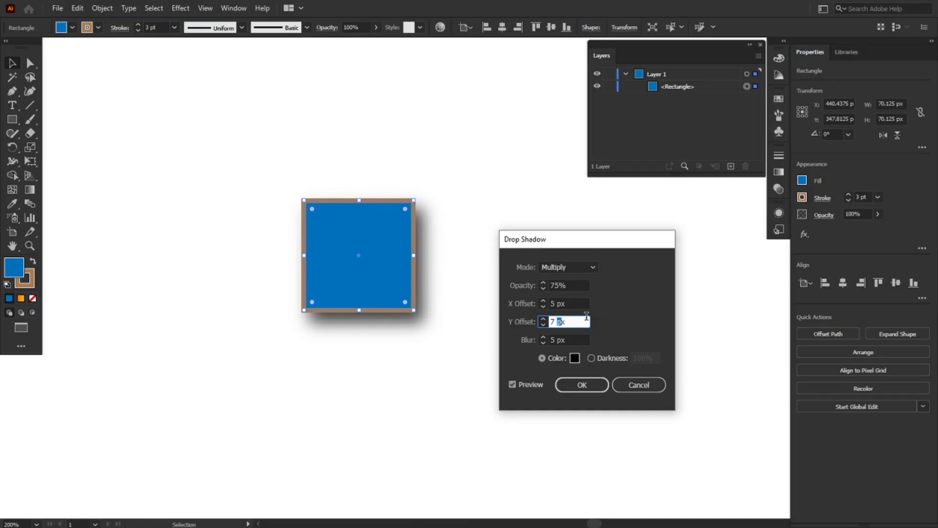
{"action": "double_click", "coordinate": [554, 321]}
{"action": "key", "text": "BackSpace"}
{"action": "type", "text": "5"}
{"action": "left_click", "coordinate": [575, 340]}
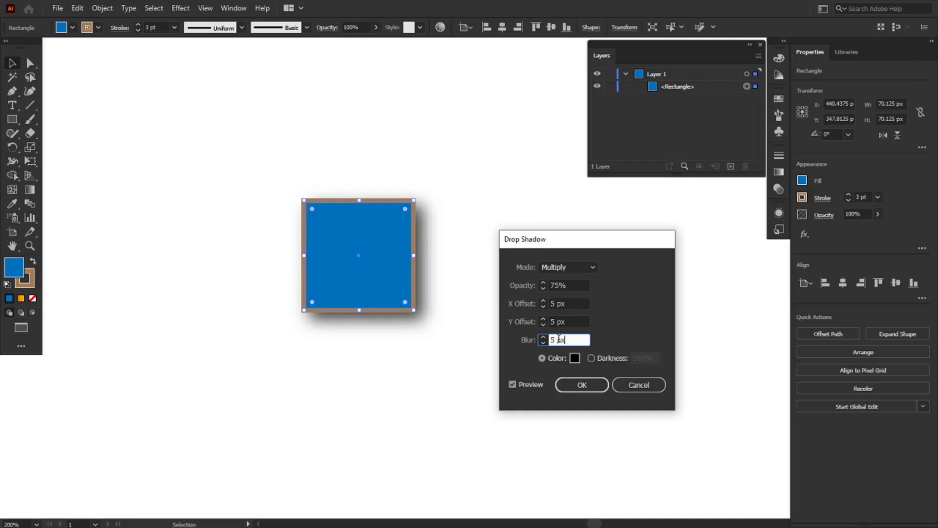
{"action": "left_click_drag", "start_coordinate": [549, 339], "coordinate": [570, 336]}
{"action": "key", "text": "Down"}
{"action": "key", "text": "Down"}
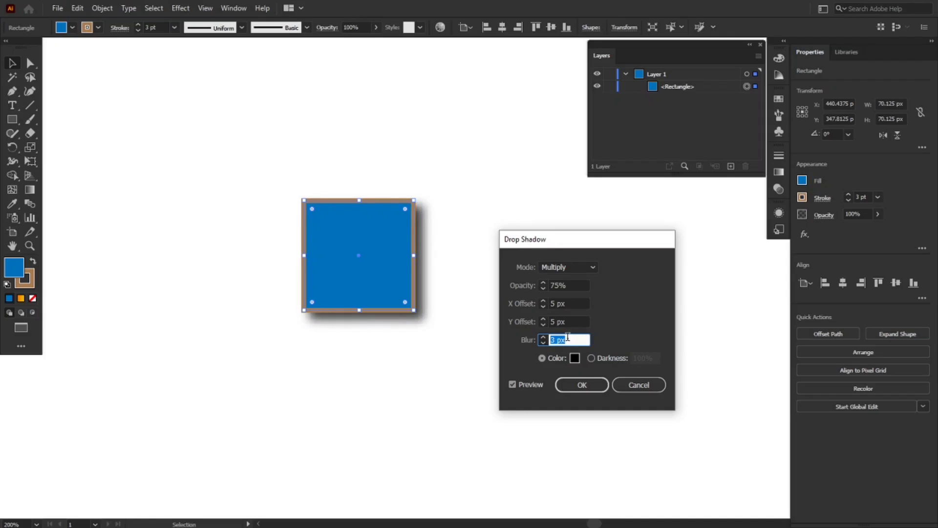
{"action": "key", "text": "Down"}
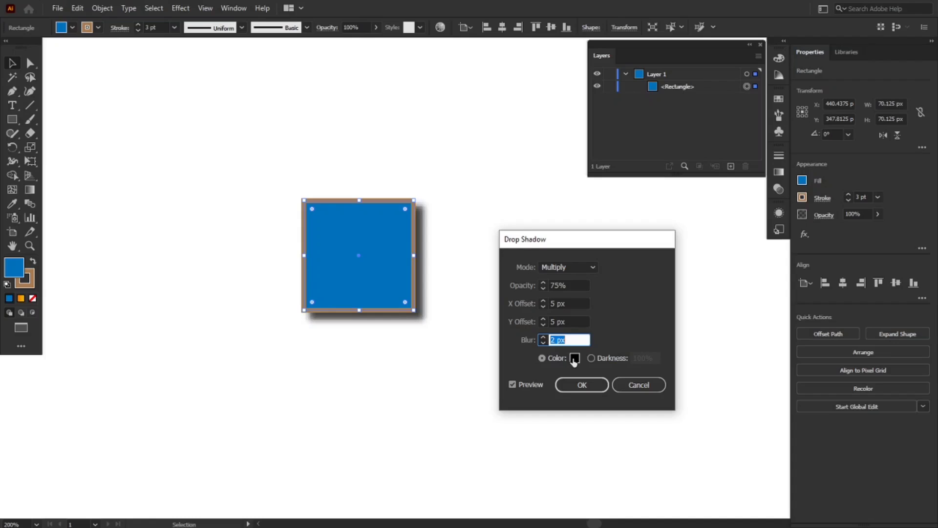
Keep the Multiply blend mode, apply the drop shadow to the square and clear the selection.
{"action": "left_click", "coordinate": [584, 266]}
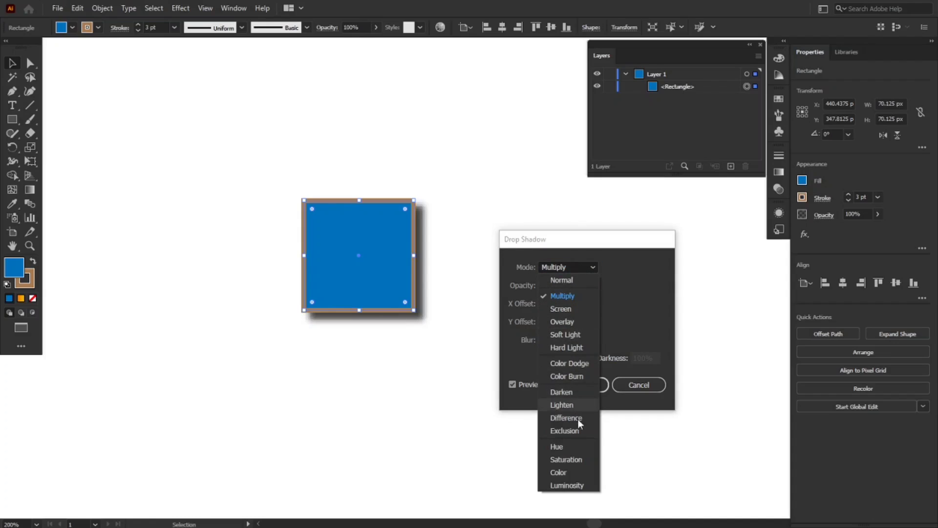
{"action": "left_click", "coordinate": [579, 266]}
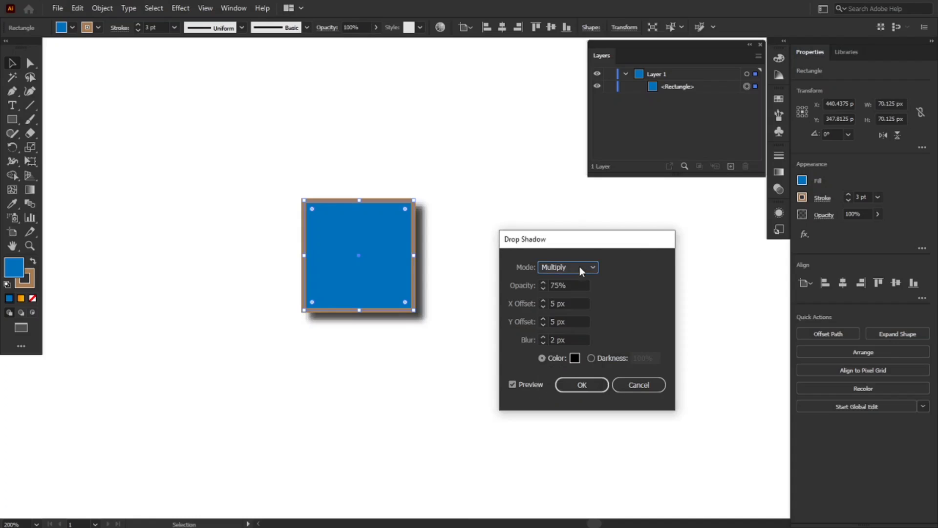
{"action": "left_click", "coordinate": [514, 386]}
{"action": "left_click", "coordinate": [582, 385]}
{"action": "left_click", "coordinate": [575, 389]}
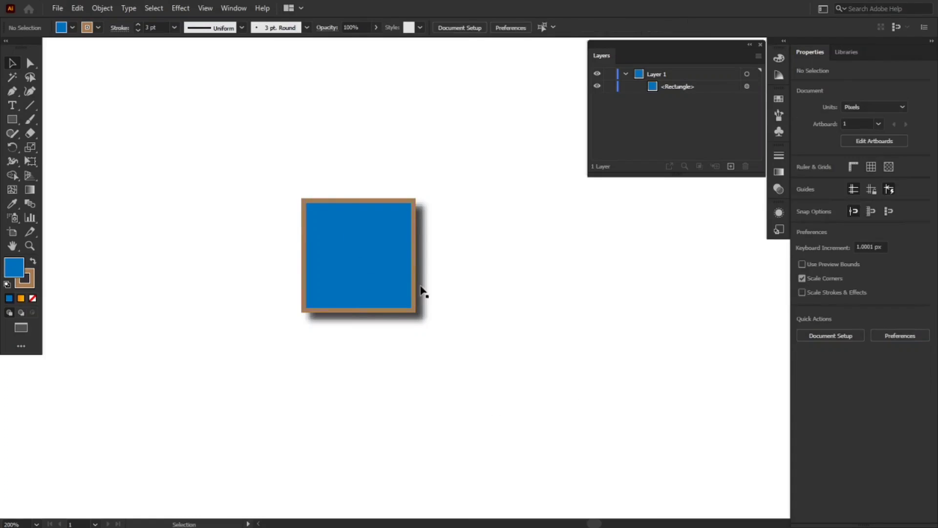
Expand the appearance of the blue square with the drop shadow.
{"action": "left_click", "coordinate": [396, 281]}
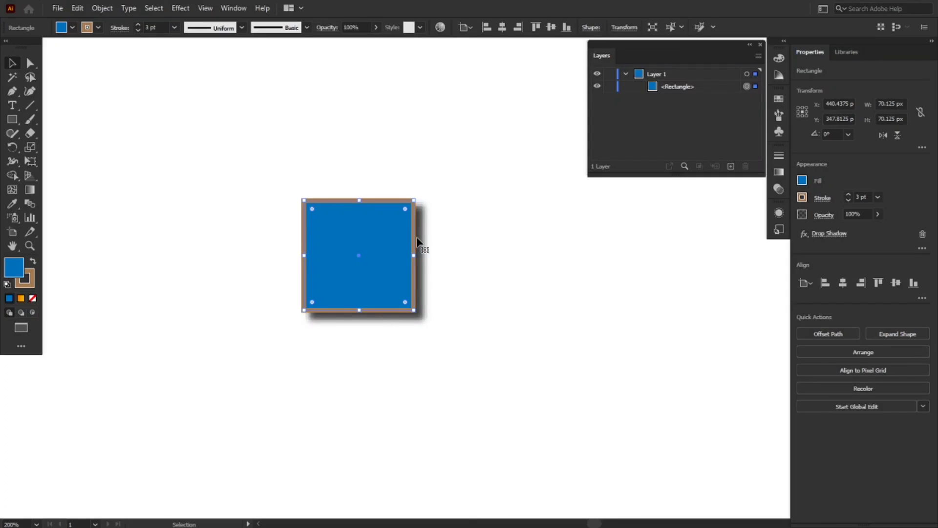
{"action": "left_click", "coordinate": [104, 8]}
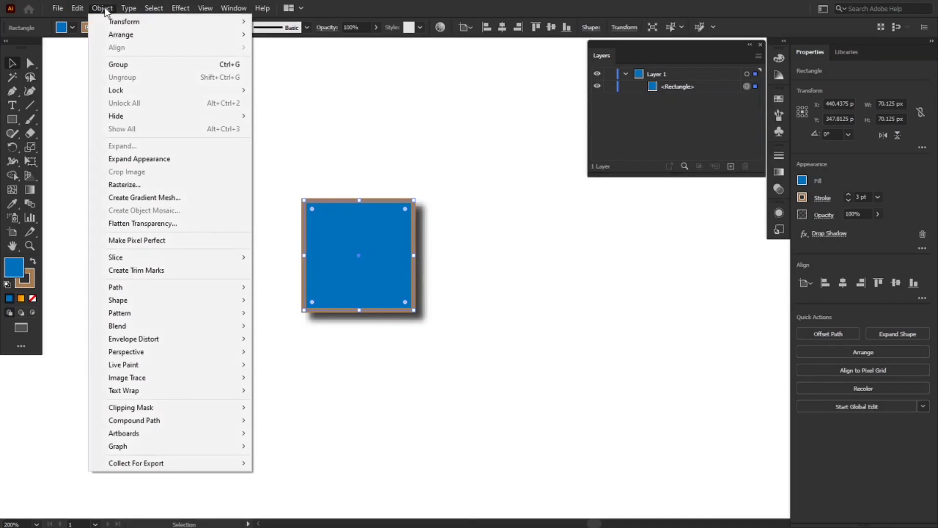
{"action": "left_click", "coordinate": [147, 159]}
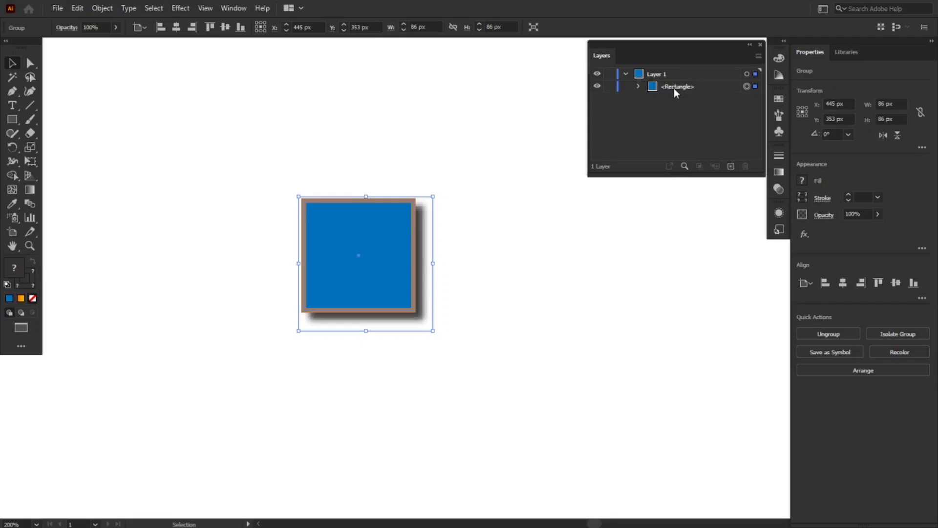
Select only the shadow image inside the expanded rectangle group and move it about 94 px right, clear of the square.
{"action": "left_click", "coordinate": [638, 87]}
{"action": "left_click", "coordinate": [683, 112]}
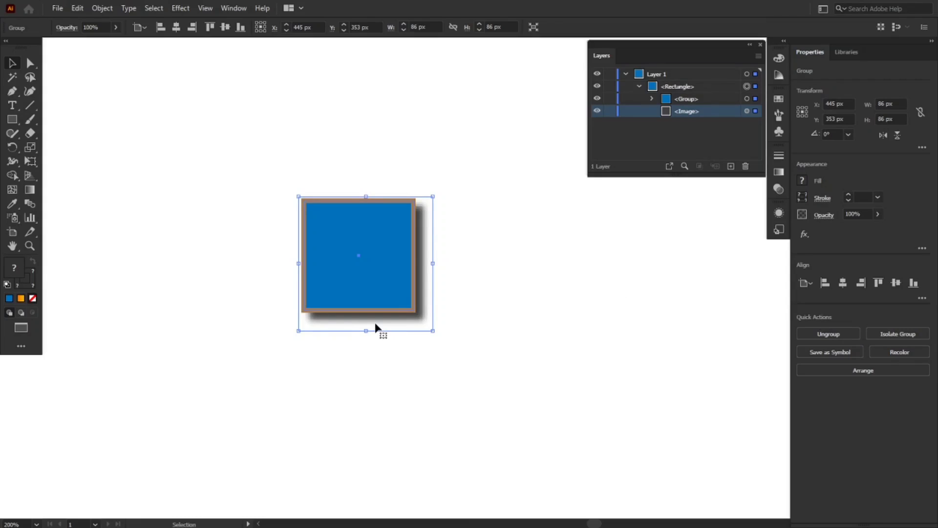
{"action": "left_click", "coordinate": [756, 111]}
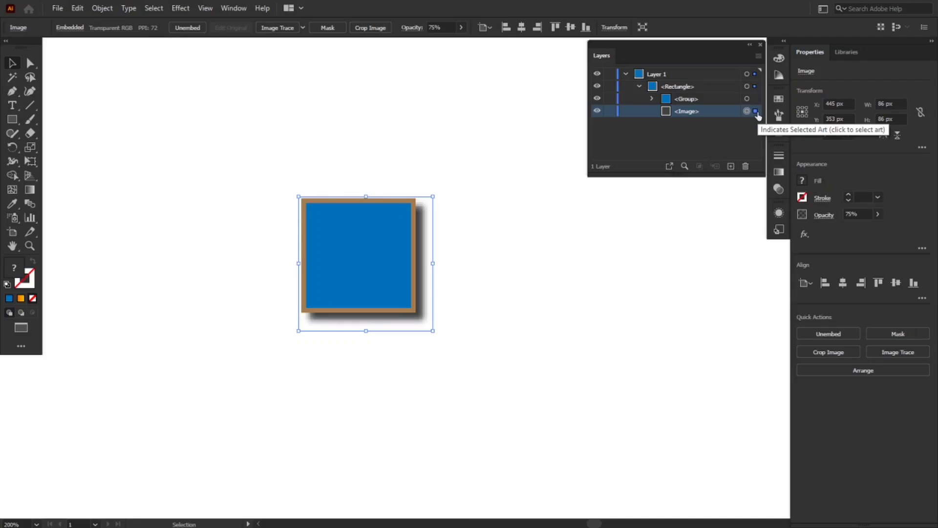
{"action": "left_click_drag", "start_coordinate": [423, 295], "coordinate": [567, 288]}
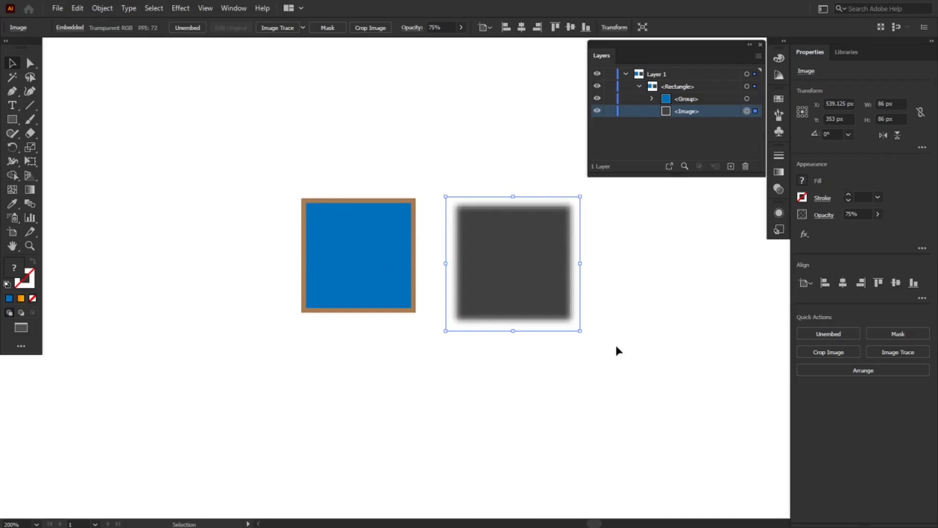
{"action": "left_click", "coordinate": [617, 346]}
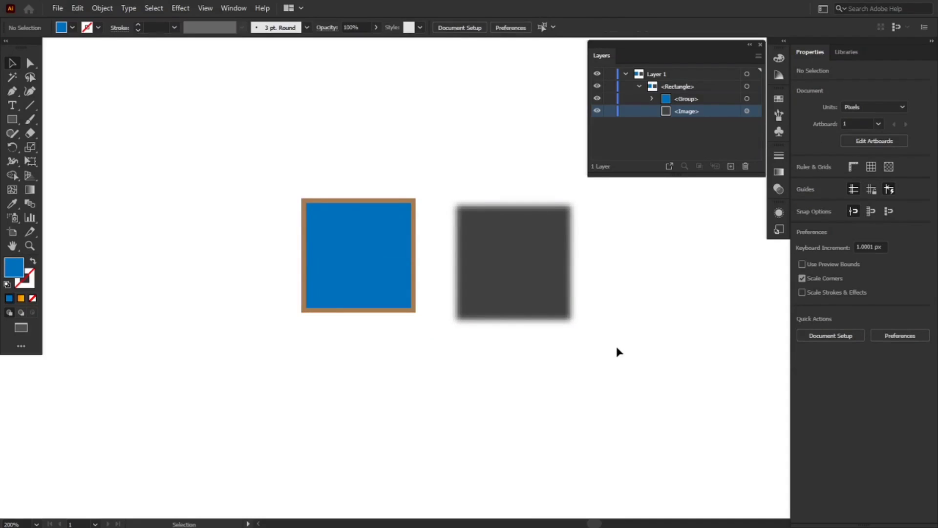
Select the brown stroke path inside the nested group and expand it with Fill and Stroke enabled.
{"action": "left_click", "coordinate": [650, 99]}
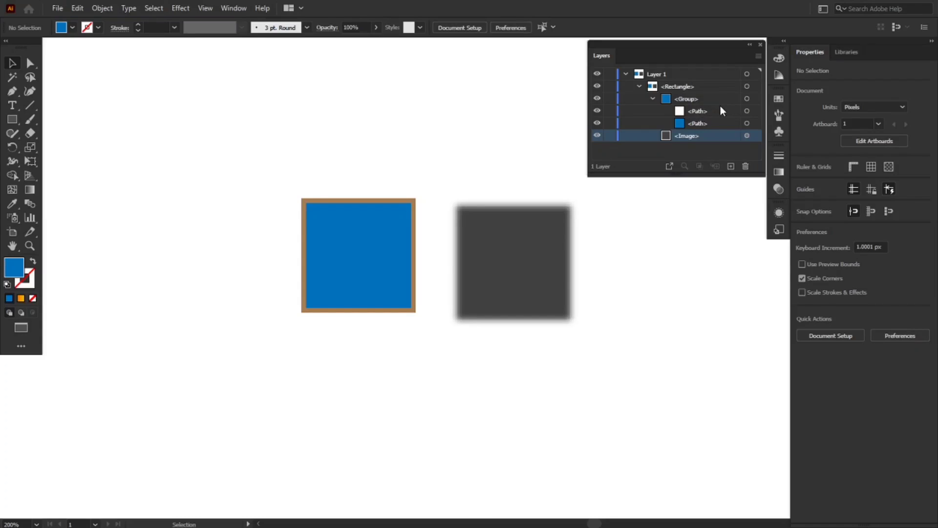
{"action": "left_click", "coordinate": [755, 111]}
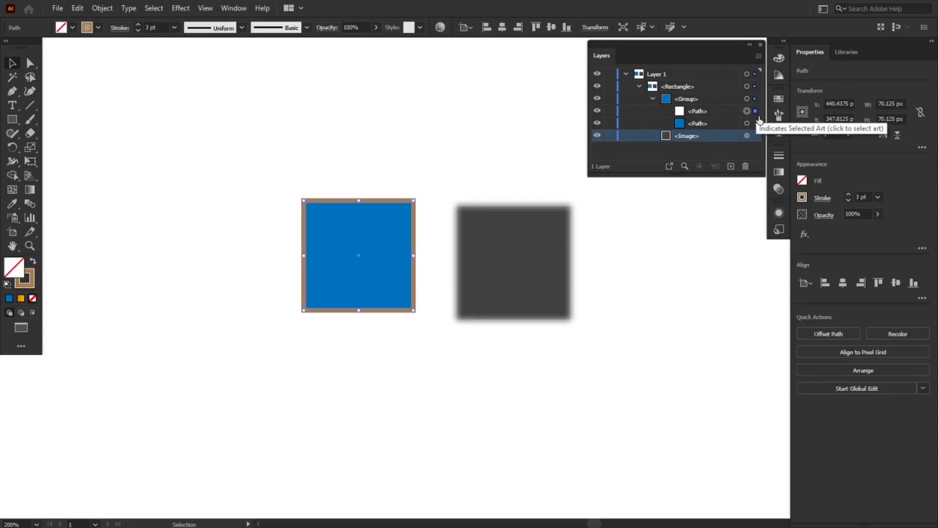
{"action": "left_click", "coordinate": [756, 124]}
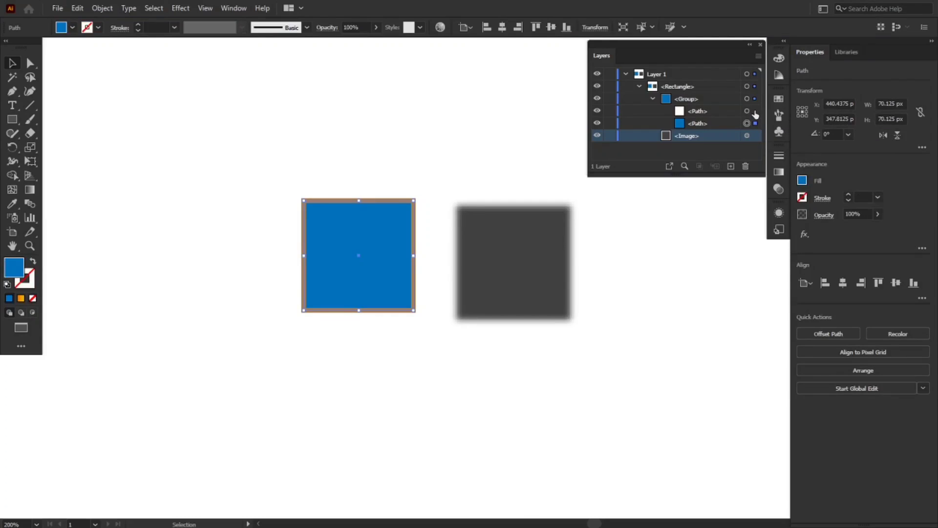
{"action": "left_click", "coordinate": [755, 112]}
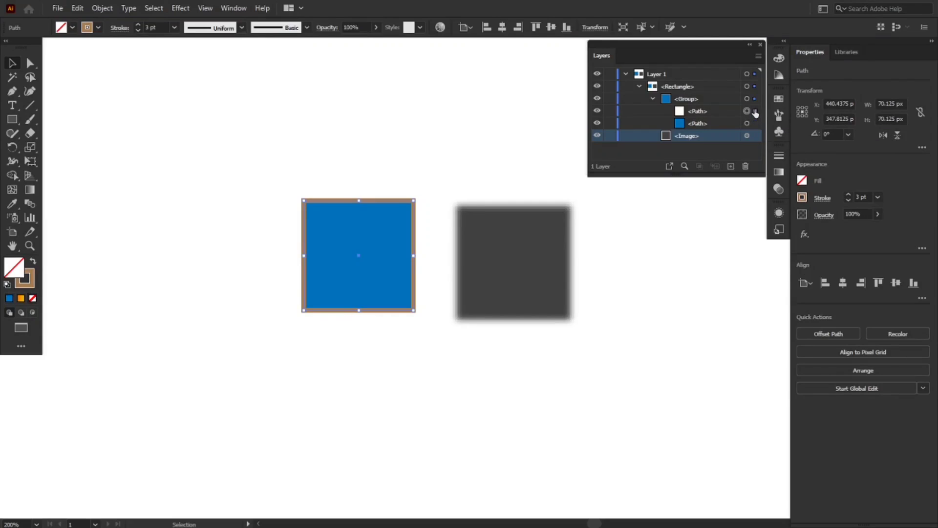
{"action": "left_click", "coordinate": [105, 8]}
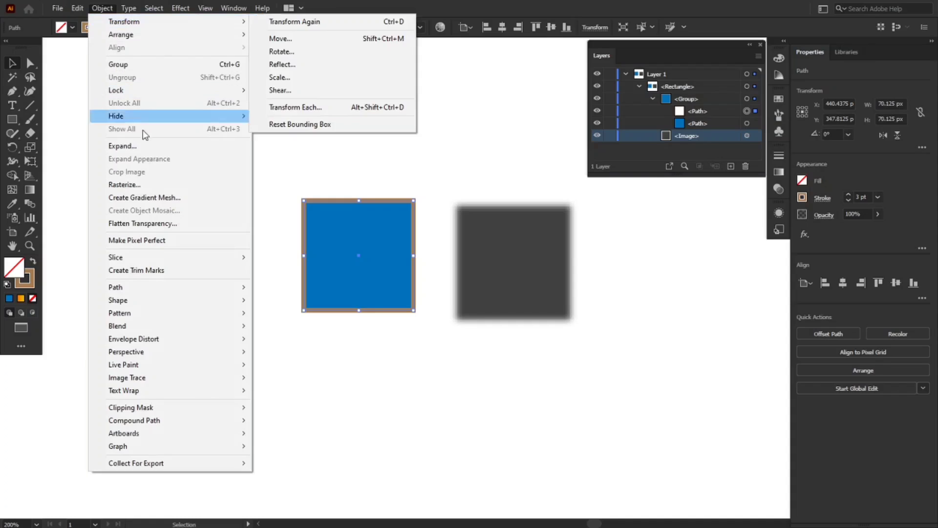
{"action": "left_click", "coordinate": [144, 147]}
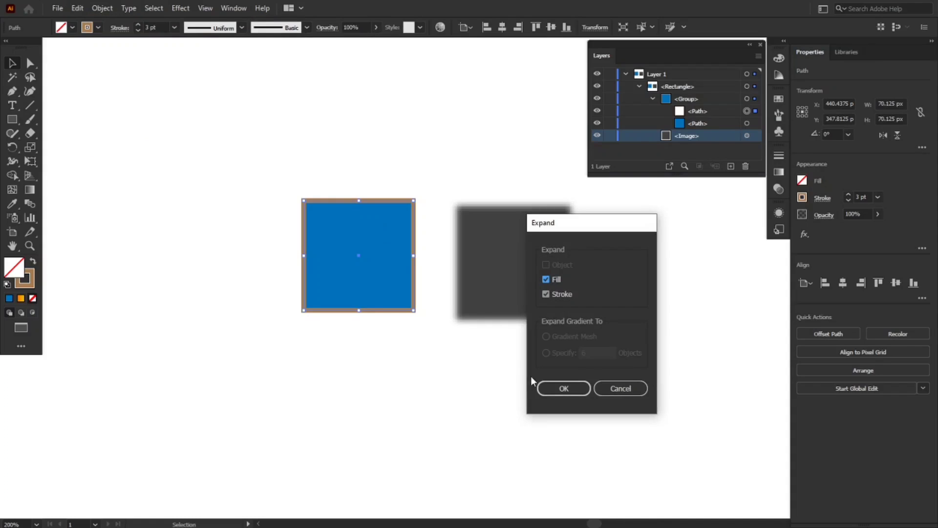
{"action": "left_click", "coordinate": [555, 392]}
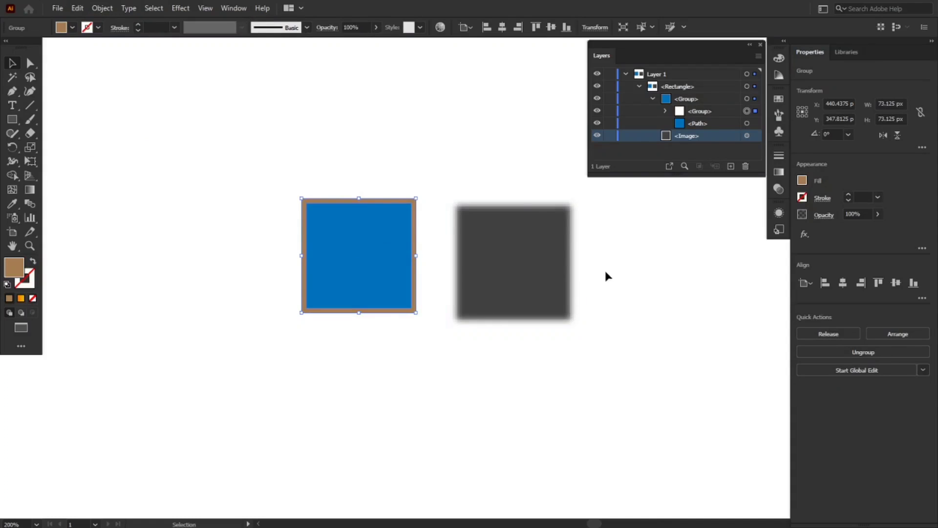
Move the expanded brown frame to the left of the blue square, clear of its edge, and deselect it.
{"action": "left_click", "coordinate": [664, 112]}
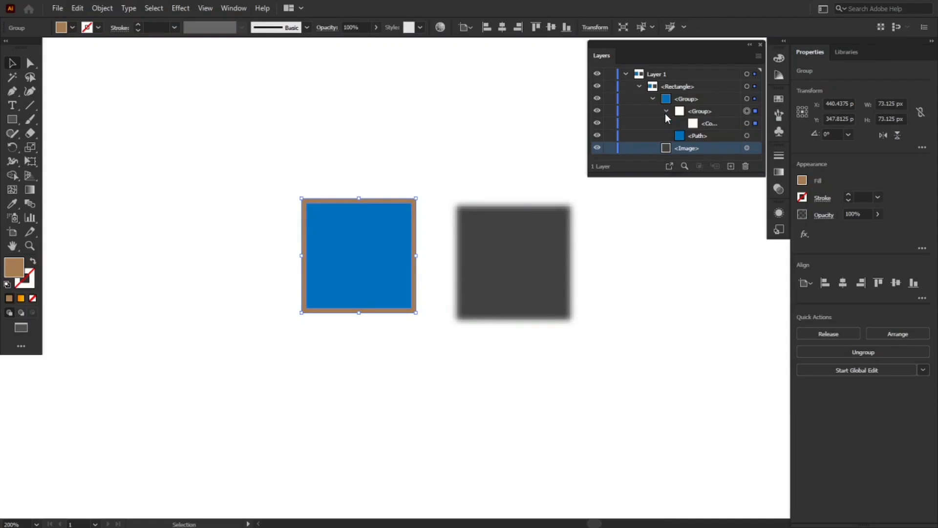
{"action": "left_click", "coordinate": [694, 126]}
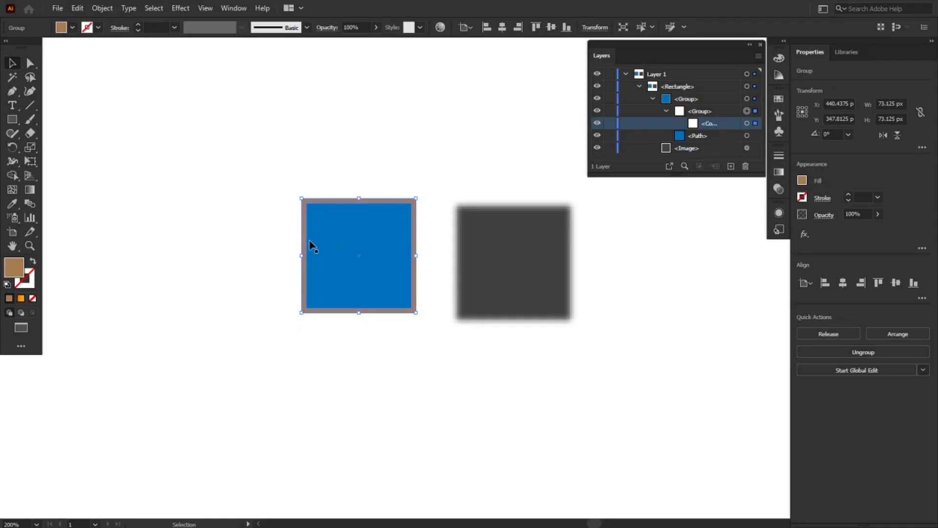
{"action": "mouse_move", "coordinate": [306, 241]}
{"action": "left_mouse_down"}
{"action": "mouse_move", "coordinate": [206, 233]}
{"action": "mouse_move", "coordinate": [193, 265]}
{"action": "mouse_move", "coordinate": [178, 267]}
{"action": "left_mouse_up"}
{"action": "left_click", "coordinate": [324, 322]}
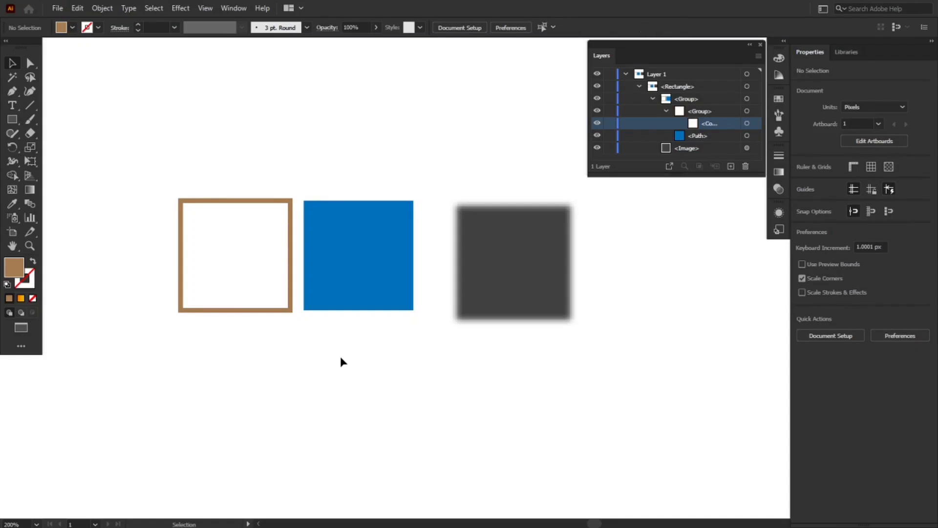
Ungroup the separated artwork and move the shadow image slightly up and left, closer to the blue square.
{"action": "left_click", "coordinate": [492, 288]}
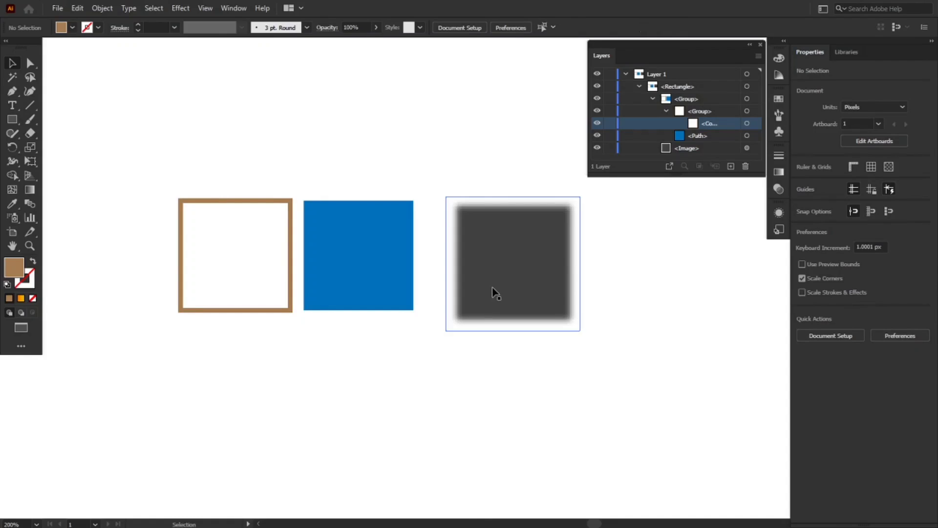
{"action": "left_click_drag", "start_coordinate": [484, 287], "coordinate": [465, 289]}
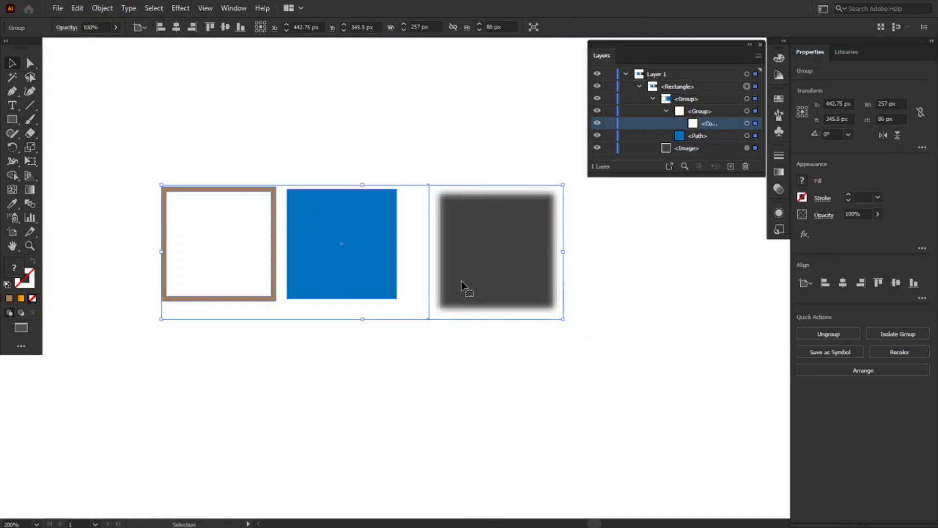
{"action": "right_click", "coordinate": [464, 286]}
{"action": "left_click", "coordinate": [496, 379]}
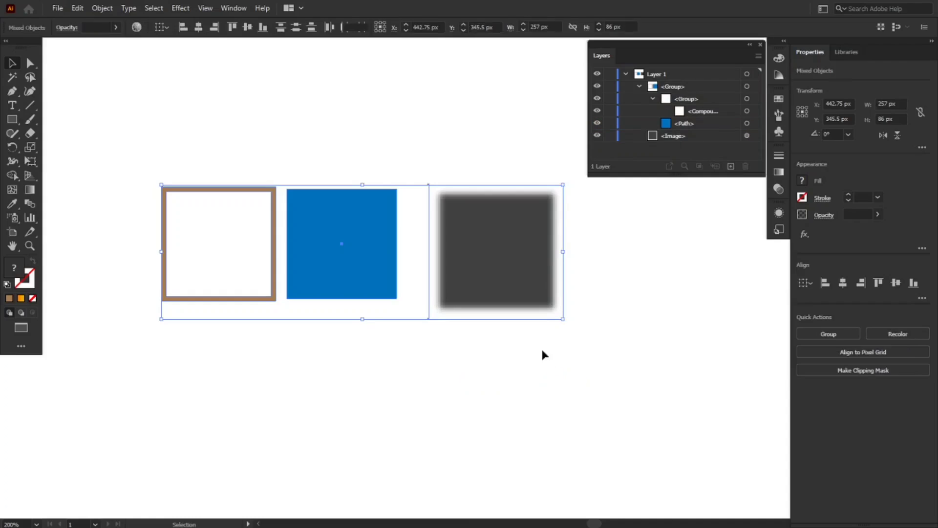
{"action": "left_click", "coordinate": [542, 349]}
{"action": "left_click_drag", "start_coordinate": [485, 252], "coordinate": [468, 243]}
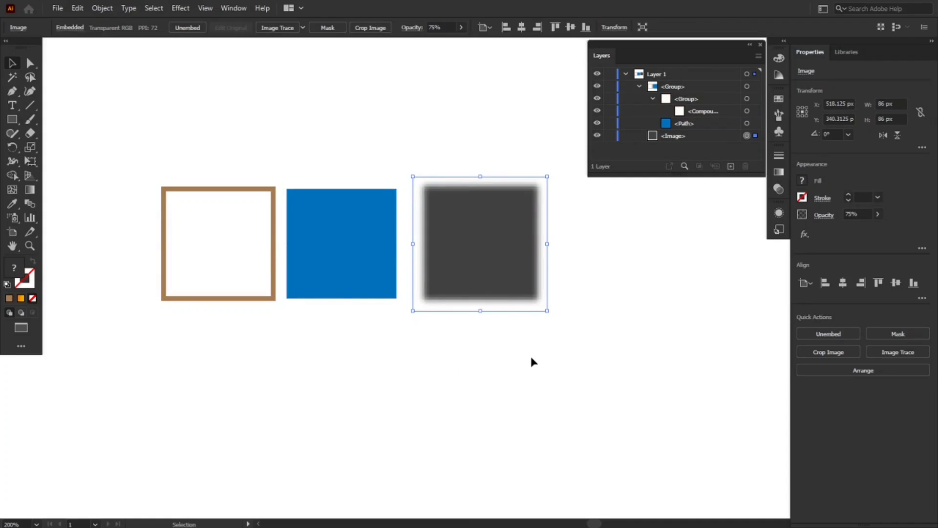
Ungroup the brown frame and the blue square so each is a separate object, and deselect them.
{"action": "left_click", "coordinate": [340, 294]}
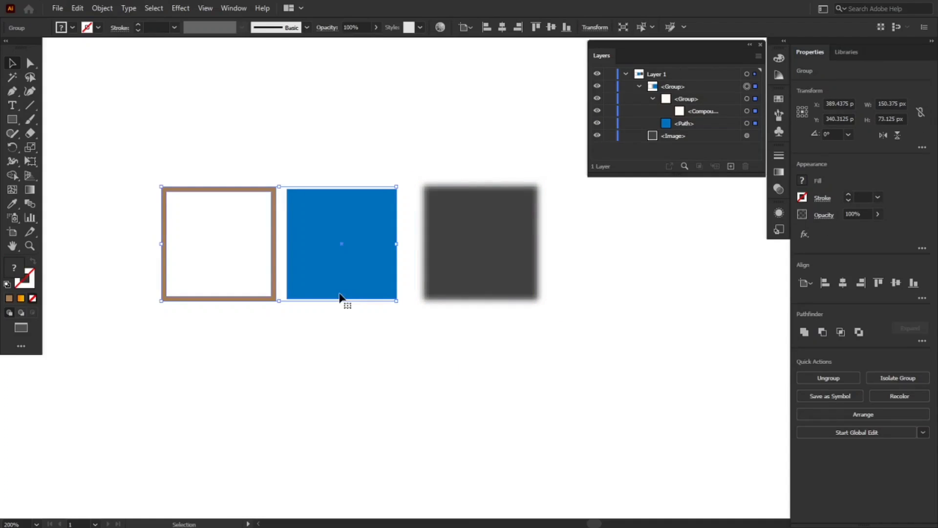
{"action": "right_click", "coordinate": [323, 288]}
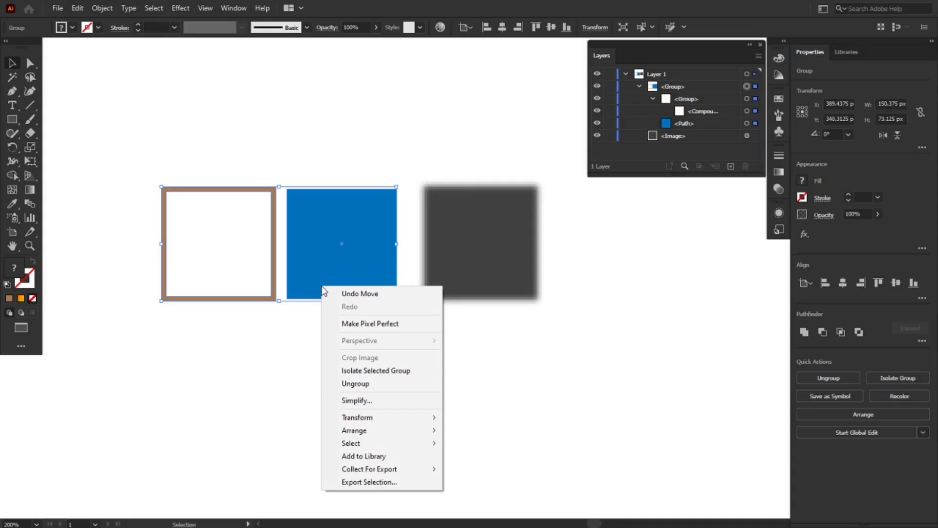
{"action": "left_click", "coordinate": [355, 383]}
{"action": "left_click", "coordinate": [359, 380]}
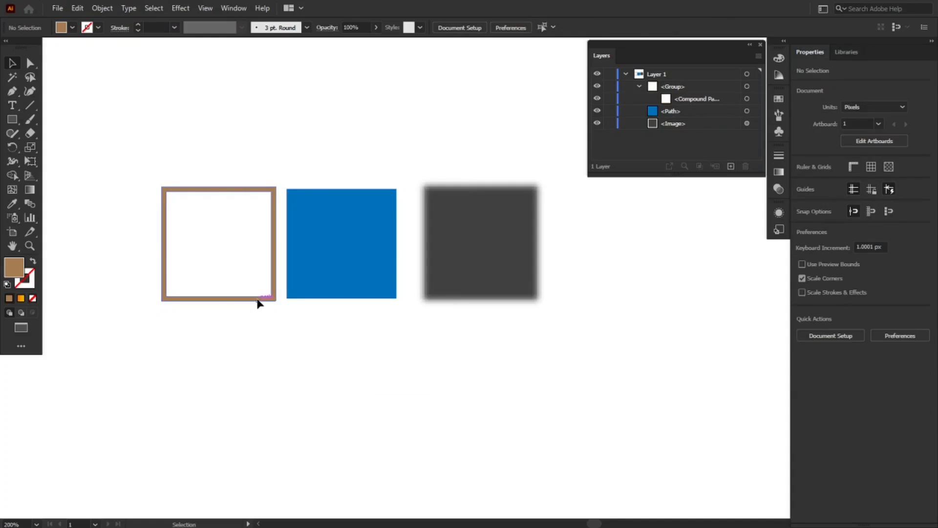
Select all the artwork, including the frame, blue square and shadow image, and delete it.
{"action": "left_click", "coordinate": [258, 303]}
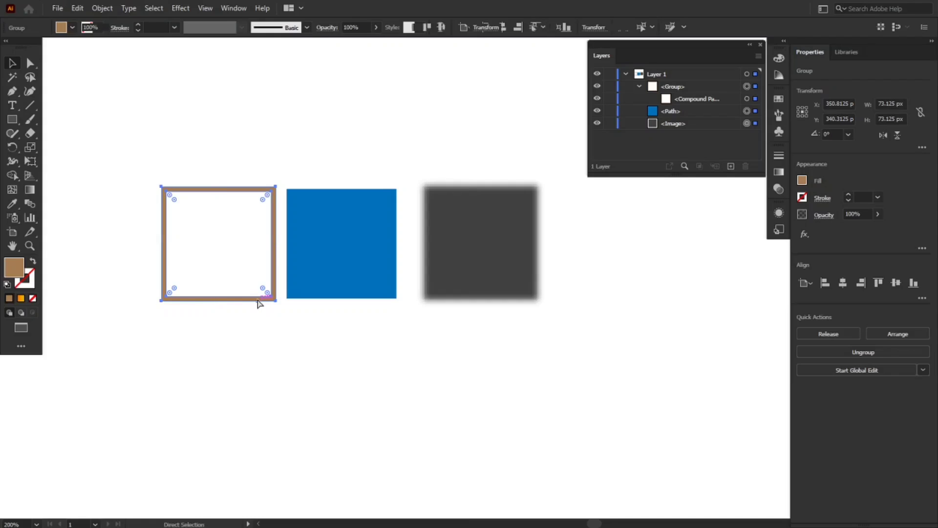
{"action": "key", "text": "ctrl+a"}
{"action": "key", "text": "Delete"}
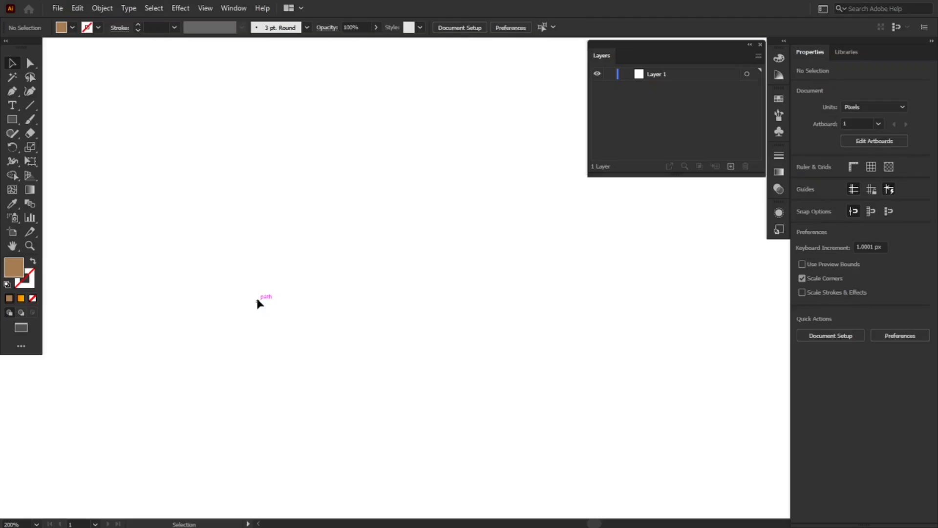
Draw a circle about 102 px in diameter near the middle of the canvas, with a brown stroke and no fill.
{"action": "left_click", "coordinate": [13, 119]}
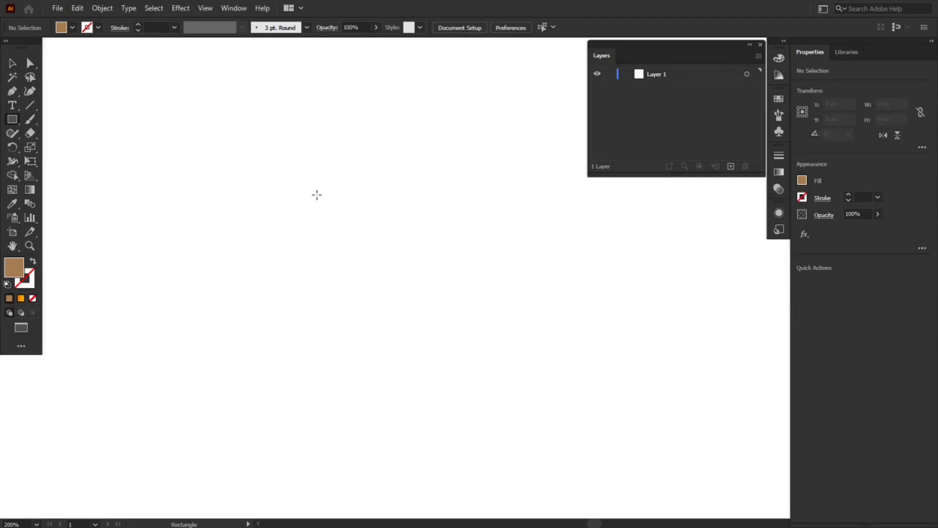
{"action": "key", "text": "l"}
{"action": "left_click_drag", "start_coordinate": [289, 204], "coordinate": [448, 363]}
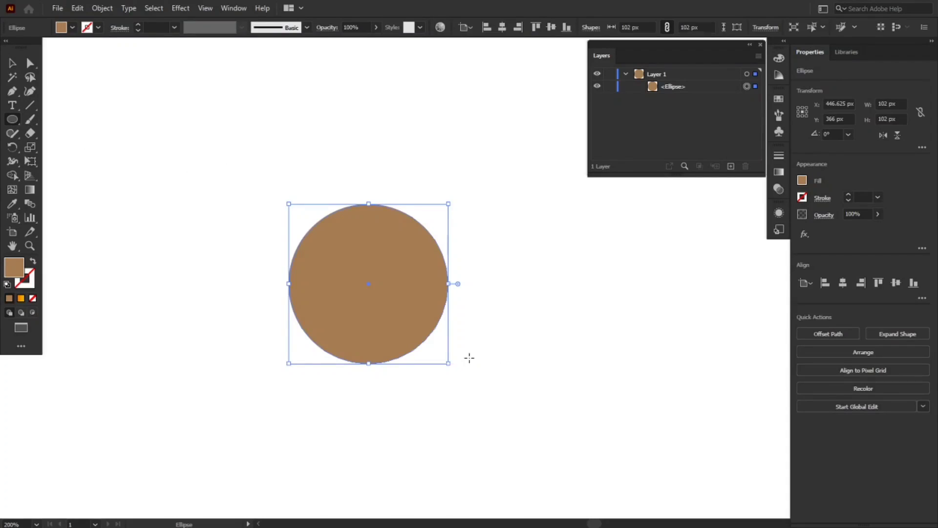
{"action": "left_click", "coordinate": [32, 262]}
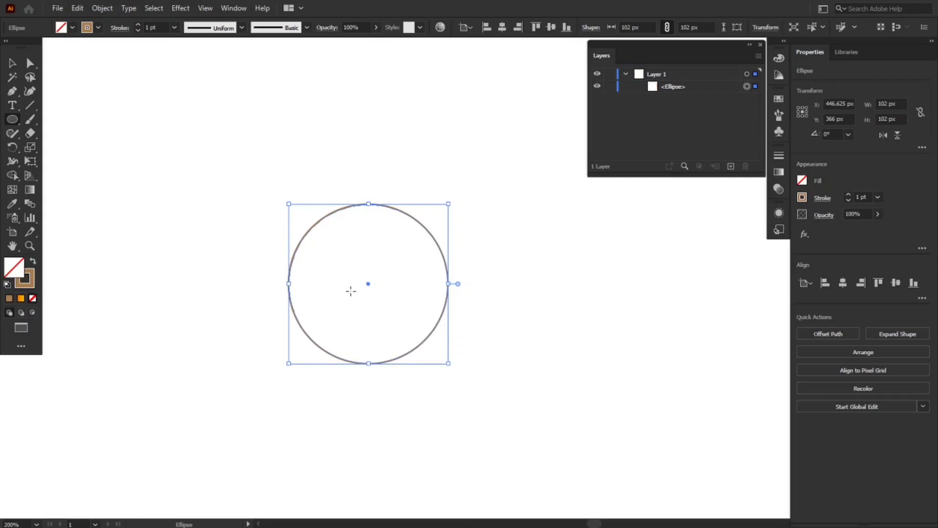
Look through the available brushes, symbols and brush library categories, including the Decorative ones.
{"action": "left_click", "coordinate": [779, 114]}
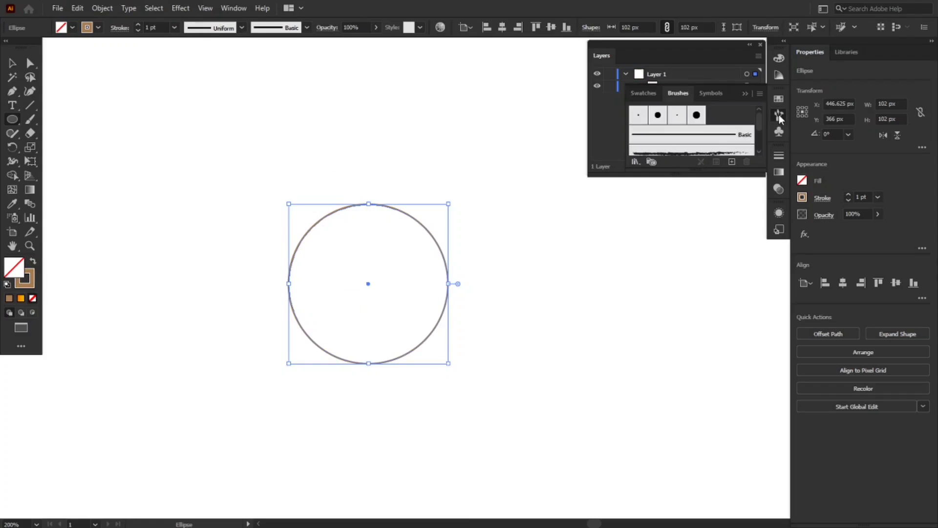
{"action": "scroll", "coordinate": [713, 142], "scroll_direction": "down", "scroll_amount": 2}
{"action": "scroll", "coordinate": [714, 142], "scroll_direction": "up", "scroll_amount": 2}
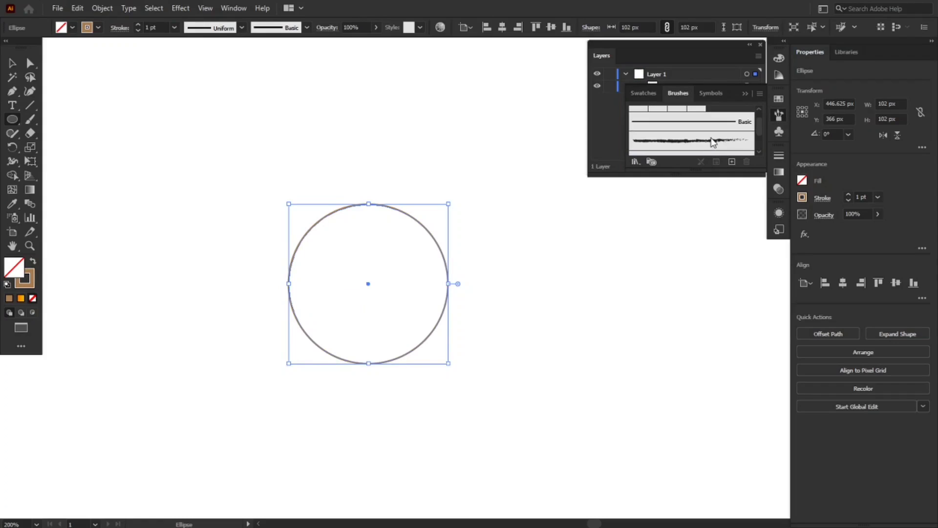
{"action": "left_click", "coordinate": [700, 94]}
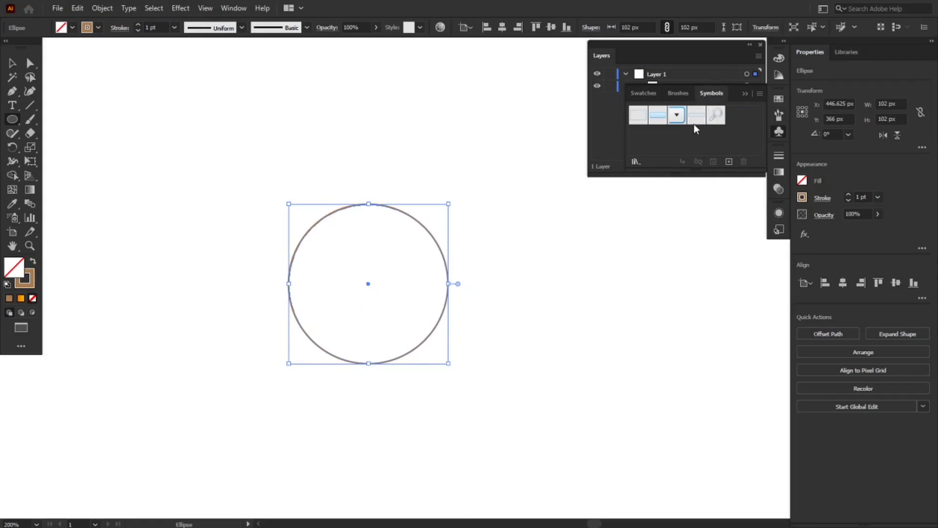
{"action": "left_click", "coordinate": [679, 94]}
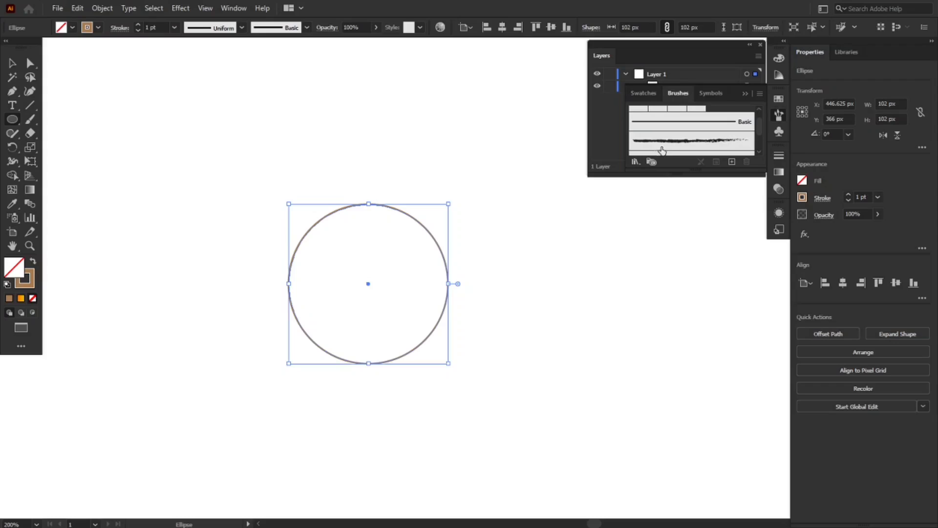
{"action": "left_click", "coordinate": [635, 161]}
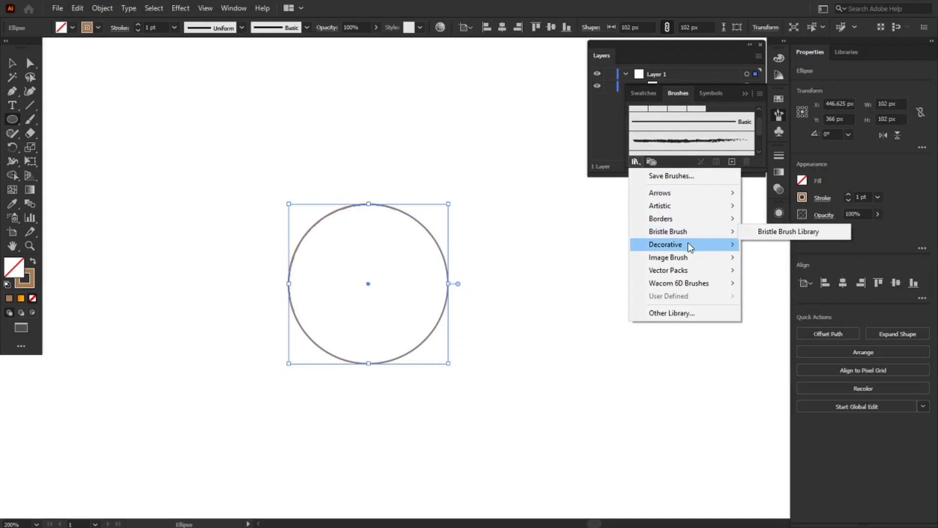
{"action": "mouse_move", "coordinate": [689, 244]}
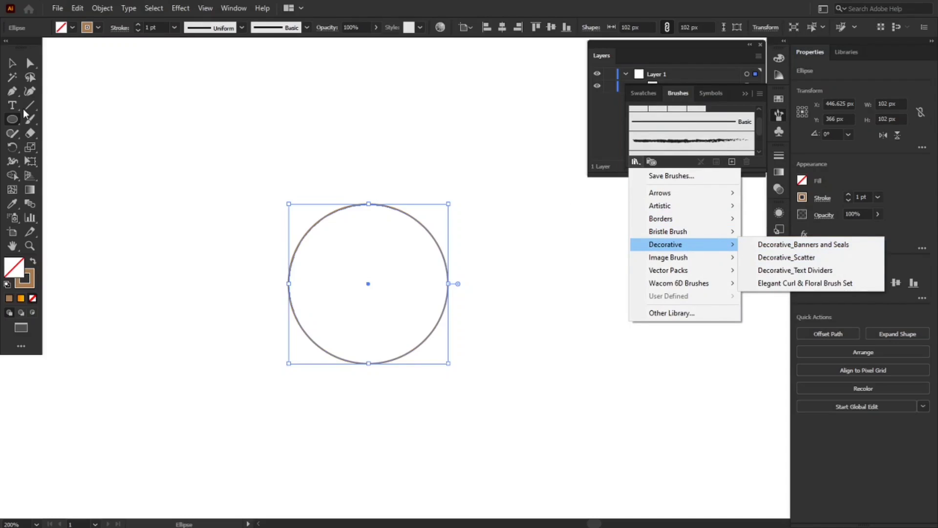
{"action": "left_click", "coordinate": [13, 124]}
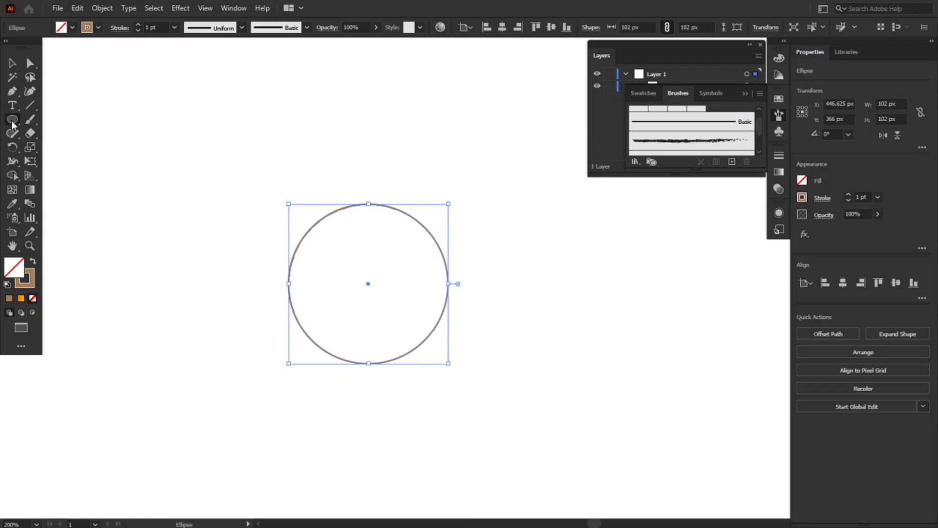
Draw a small square about 12 px wide above and left of the circle, using the default fill and stroke.
{"action": "left_click", "coordinate": [13, 124]}
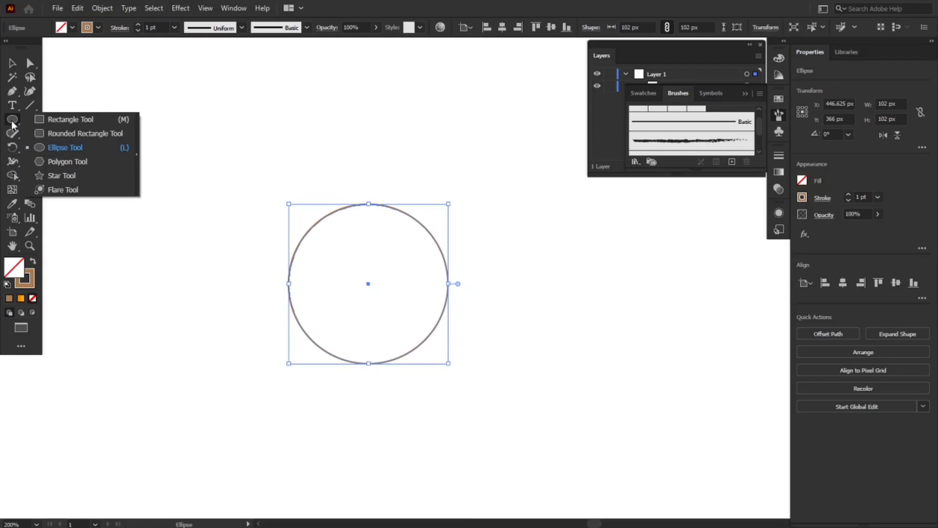
{"action": "left_click", "coordinate": [68, 120]}
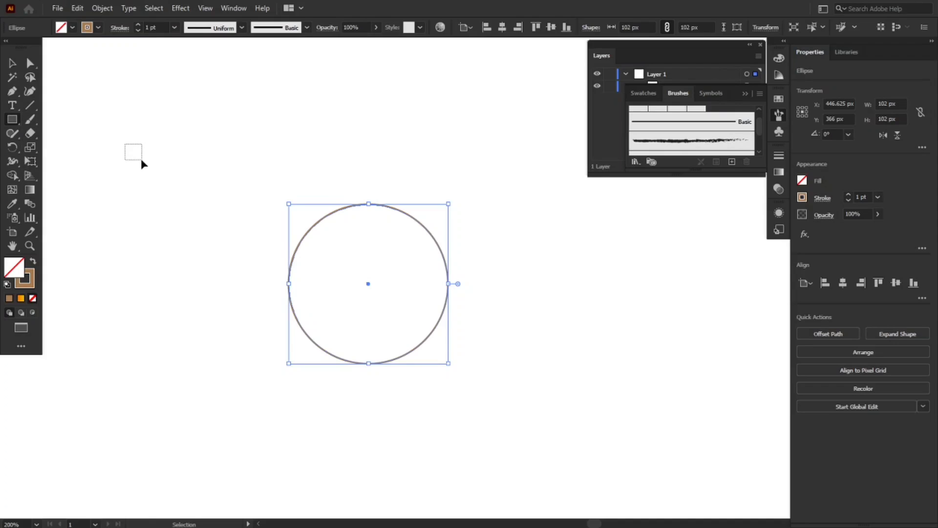
{"action": "left_click_drag", "start_coordinate": [141, 158], "coordinate": [142, 158]}
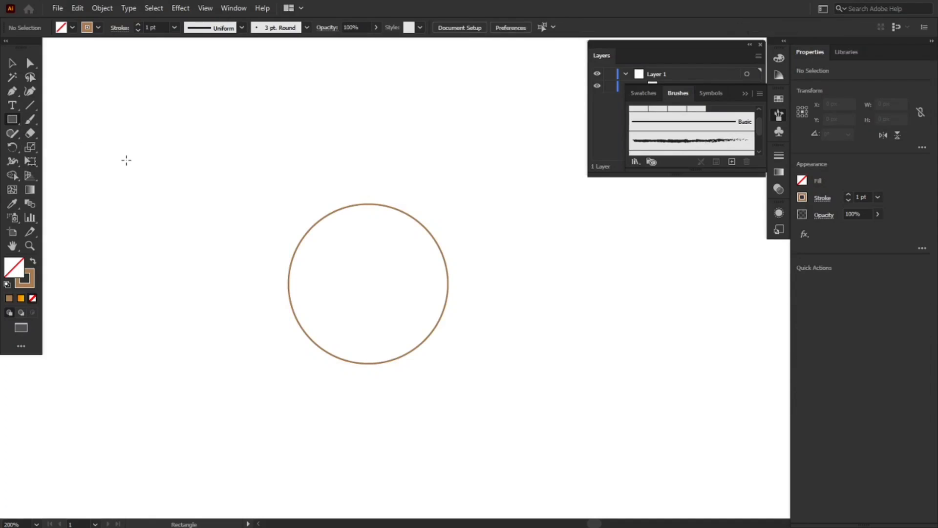
{"action": "key", "text": "d"}
{"action": "left_click_drag", "start_coordinate": [116, 150], "coordinate": [126, 168]}
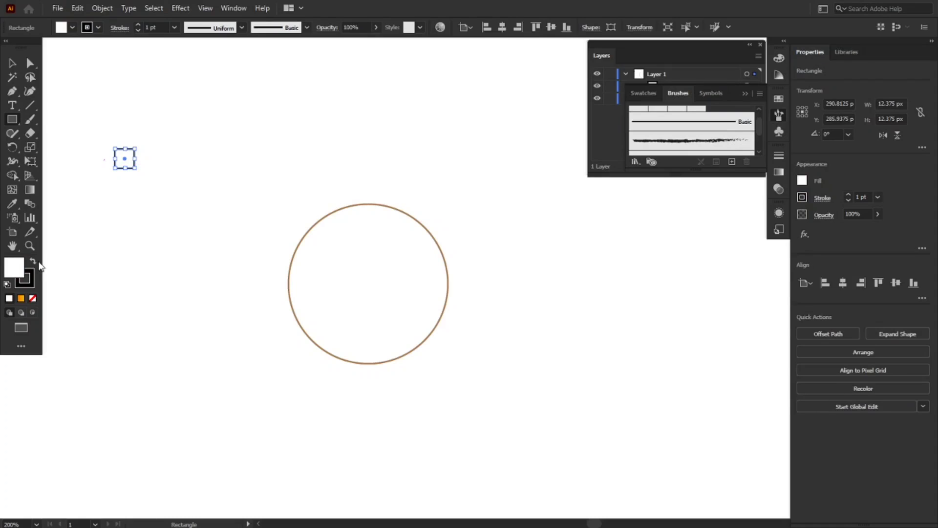
Give the small square a black fill with no stroke and rotate it 45° clockwise into a diamond.
{"action": "left_click", "coordinate": [33, 262]}
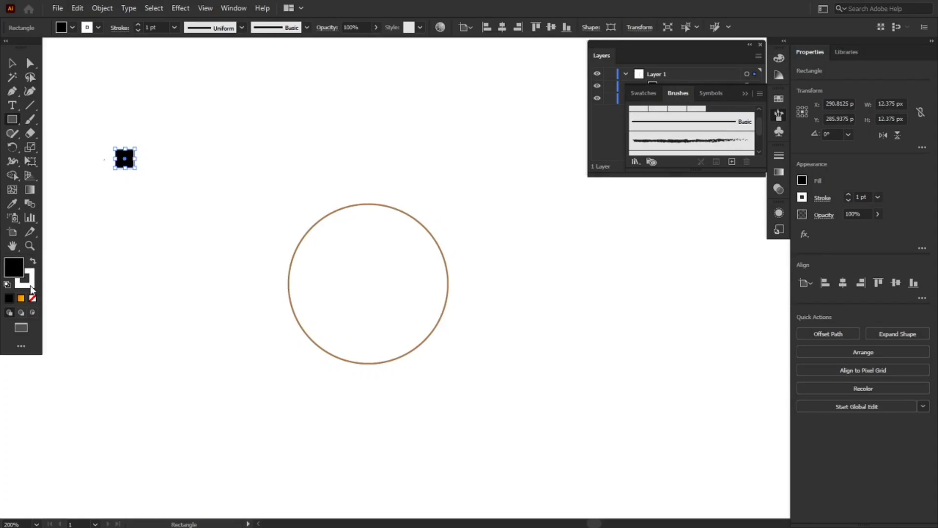
{"action": "left_click", "coordinate": [33, 287]}
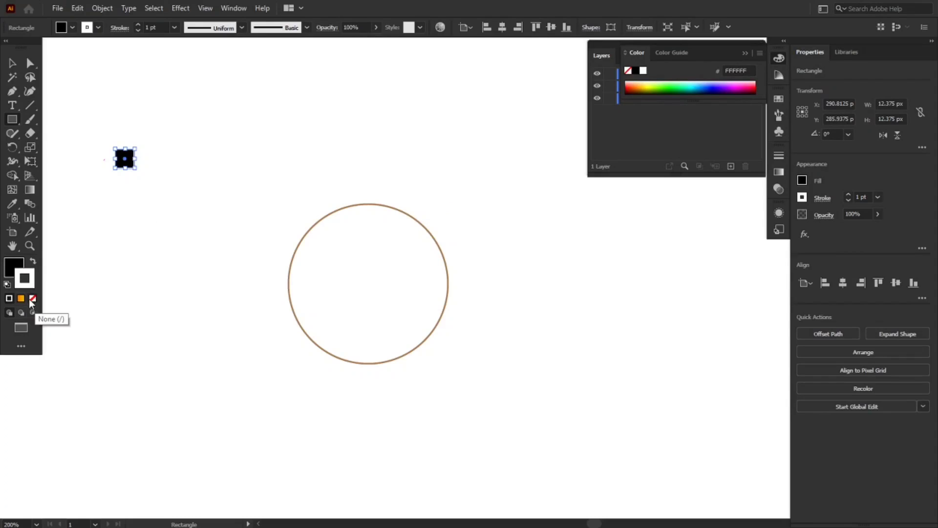
{"action": "left_click", "coordinate": [30, 299]}
{"action": "left_click", "coordinate": [13, 62]}
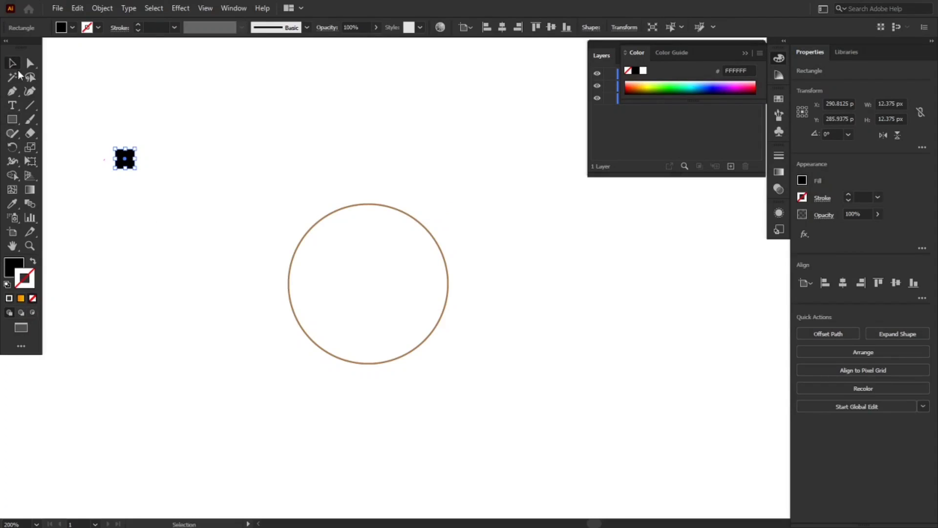
{"action": "left_click_drag", "start_coordinate": [138, 167], "coordinate": [128, 182]}
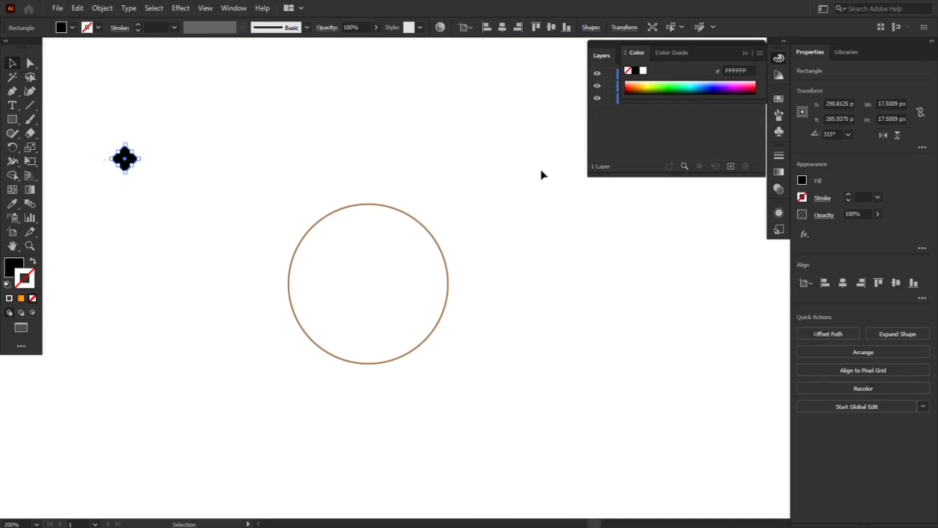
Start a new Scatter Brush from the black diamond.
{"action": "left_click", "coordinate": [775, 116]}
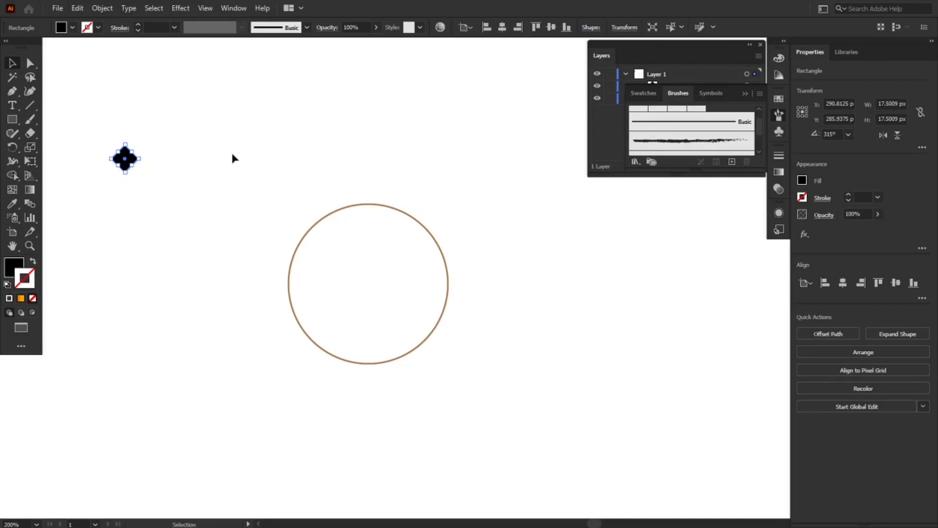
{"action": "mouse_move", "coordinate": [132, 162]}
{"action": "left_mouse_down"}
{"action": "mouse_move", "coordinate": [349, 171]}
{"action": "mouse_move", "coordinate": [648, 141]}
{"action": "left_mouse_up"}
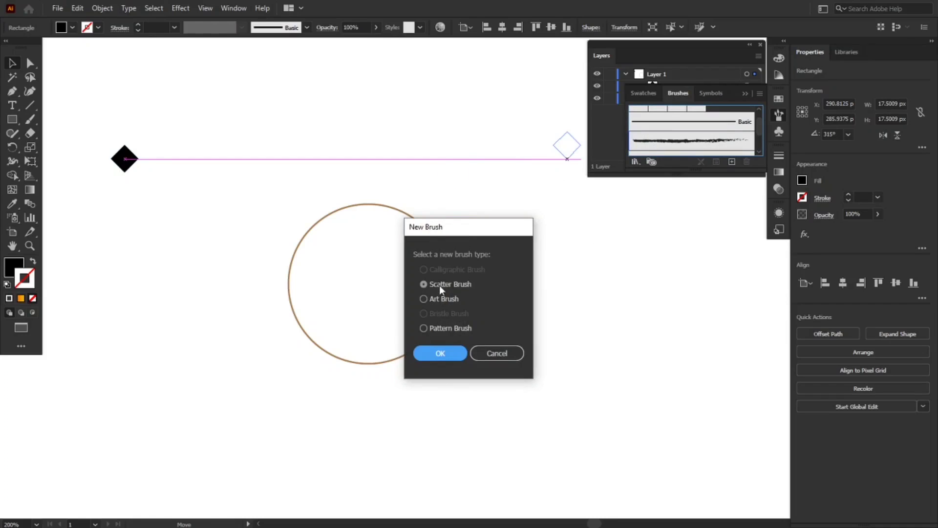
{"action": "left_click", "coordinate": [460, 358]}
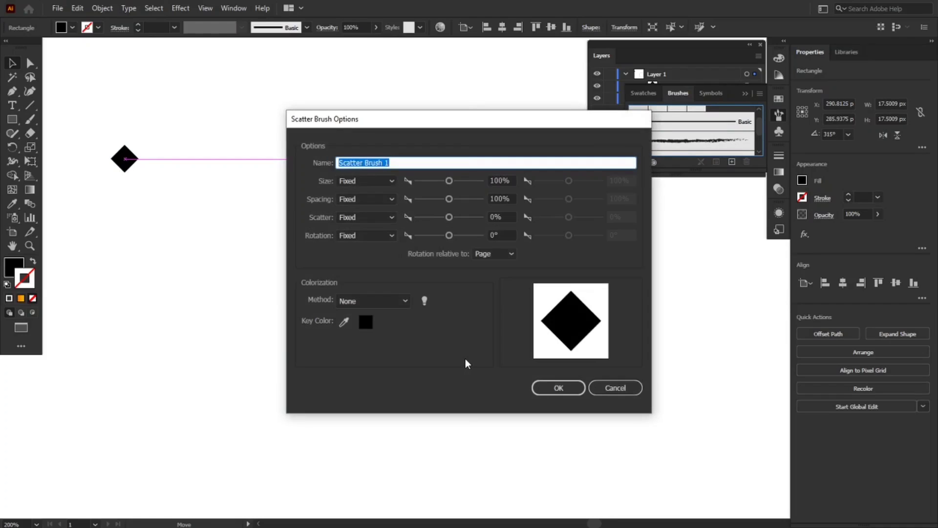
Set the scatter brush's Size, Spacing, Scatter and Rotation to Random.
{"action": "left_click", "coordinate": [371, 183]}
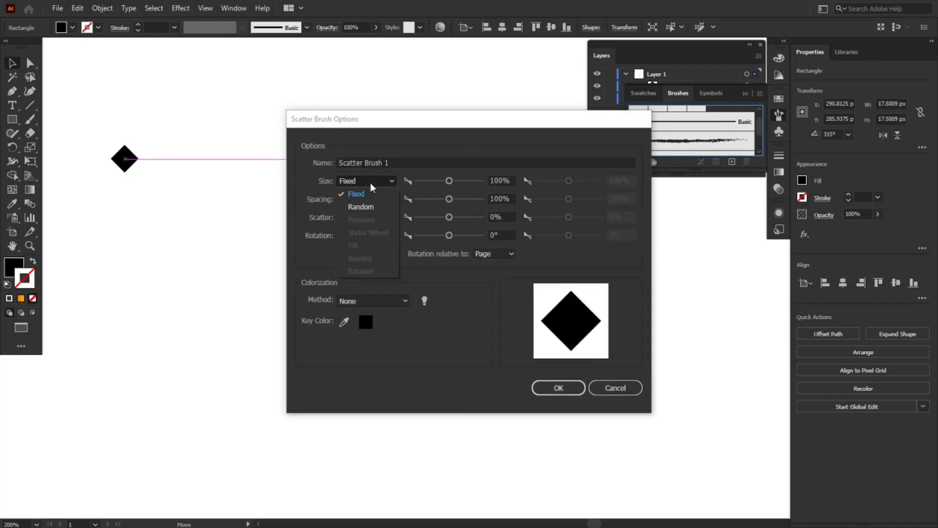
{"action": "left_click", "coordinate": [374, 205]}
{"action": "left_click", "coordinate": [376, 200]}
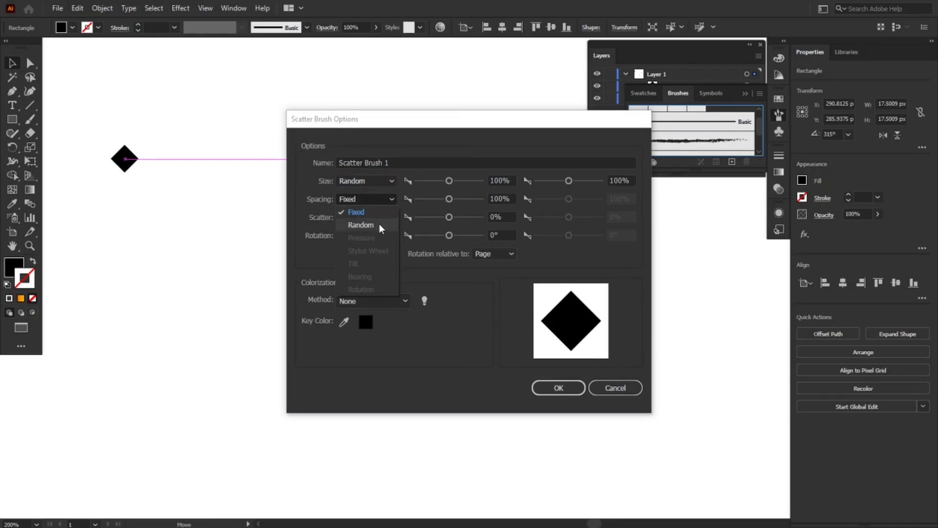
{"action": "left_click", "coordinate": [379, 224]}
{"action": "left_click", "coordinate": [375, 221]}
{"action": "left_click", "coordinate": [379, 241]}
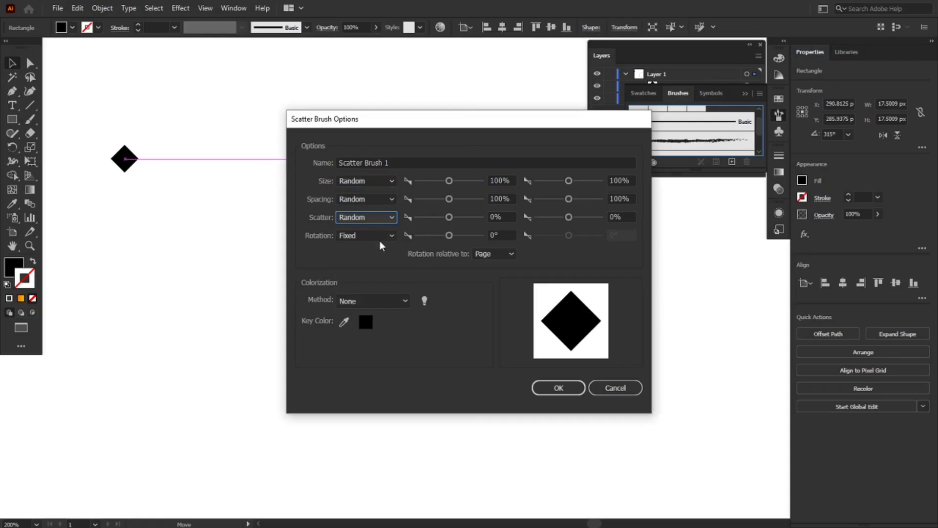
{"action": "left_click", "coordinate": [378, 239]}
{"action": "left_click", "coordinate": [384, 262]}
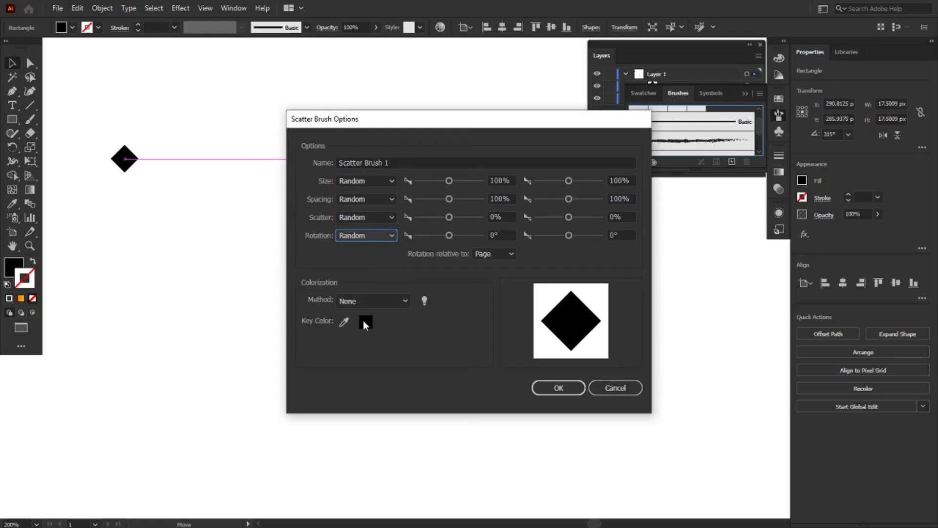
Set the scatter brush's colorization method to Tints and create the brush.
{"action": "left_click", "coordinate": [363, 298]}
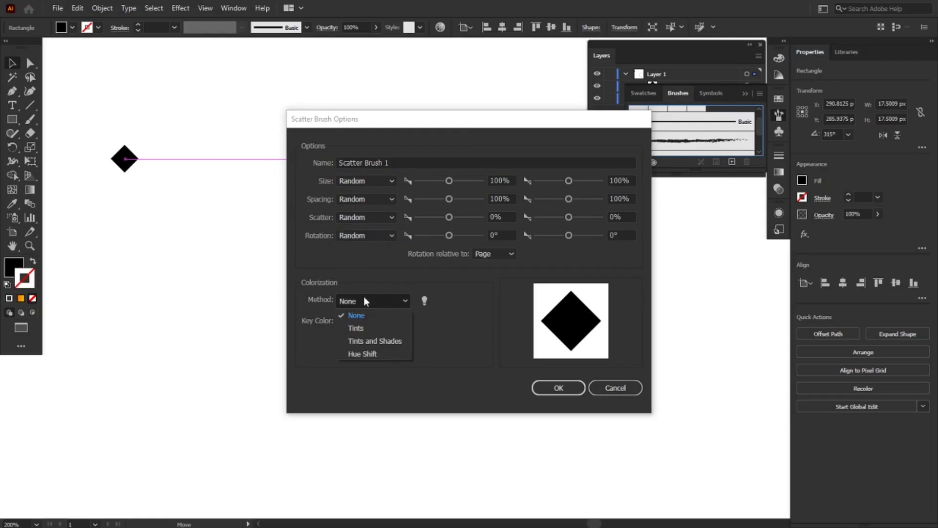
{"action": "left_click", "coordinate": [365, 328]}
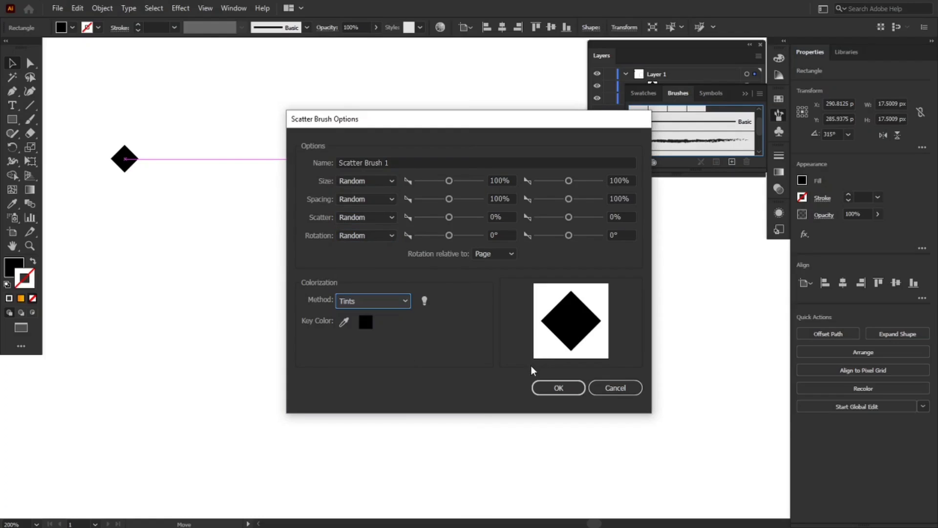
{"action": "left_click", "coordinate": [550, 391]}
{"action": "left_click", "coordinate": [553, 386]}
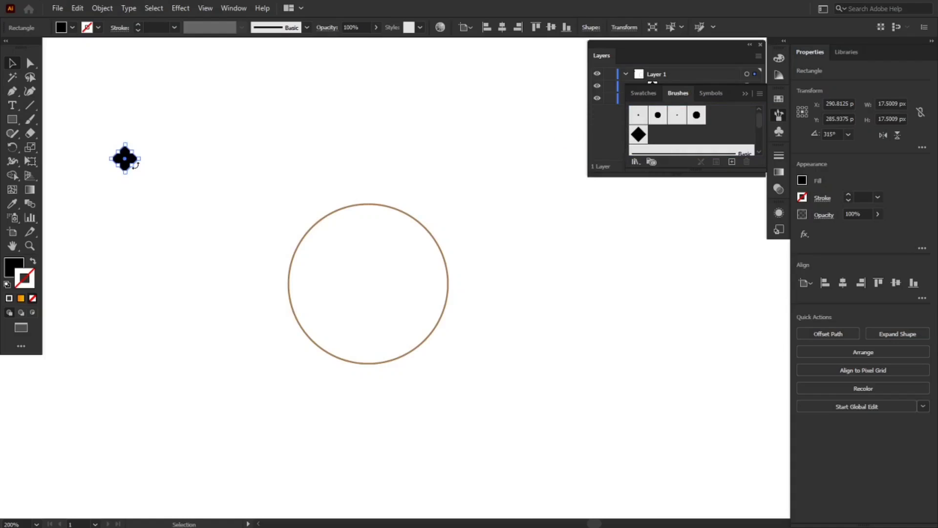
Delete the source diamond and apply the diamond scatter brush to the circle's stroke.
{"action": "key", "text": "Delete"}
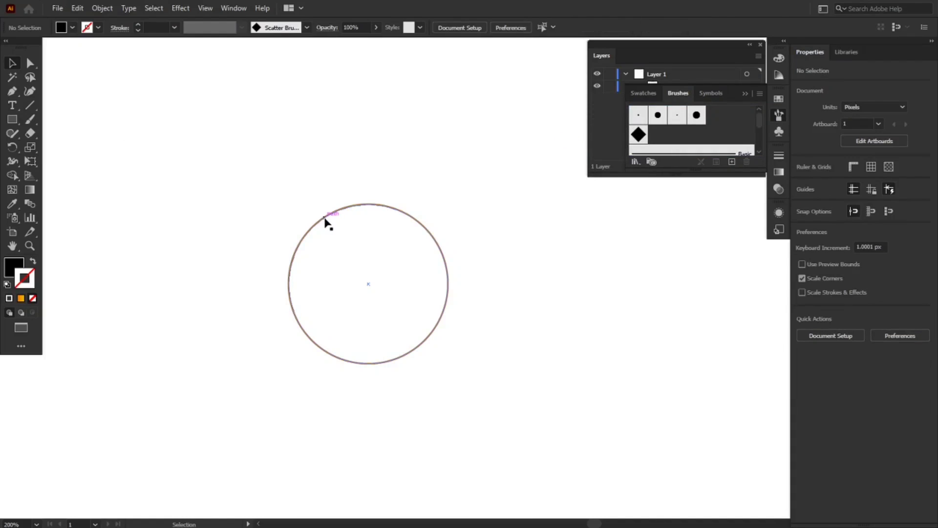
{"action": "left_click", "coordinate": [325, 221]}
{"action": "left_click", "coordinate": [639, 134]}
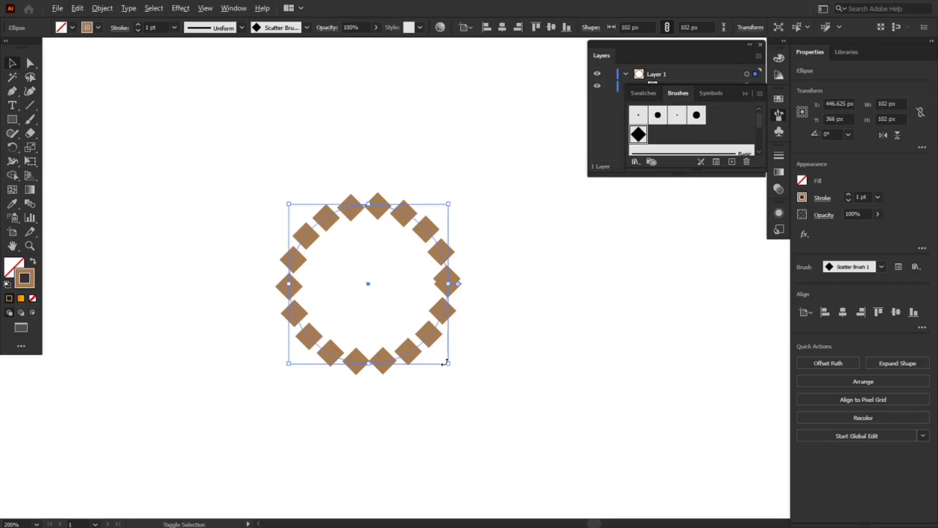
Enlarge the diamond-stroked circle from its center to about 171 px wide and expand its appearance.
{"action": "left_click_drag", "start_coordinate": [447, 365], "coordinate": [502, 417]}
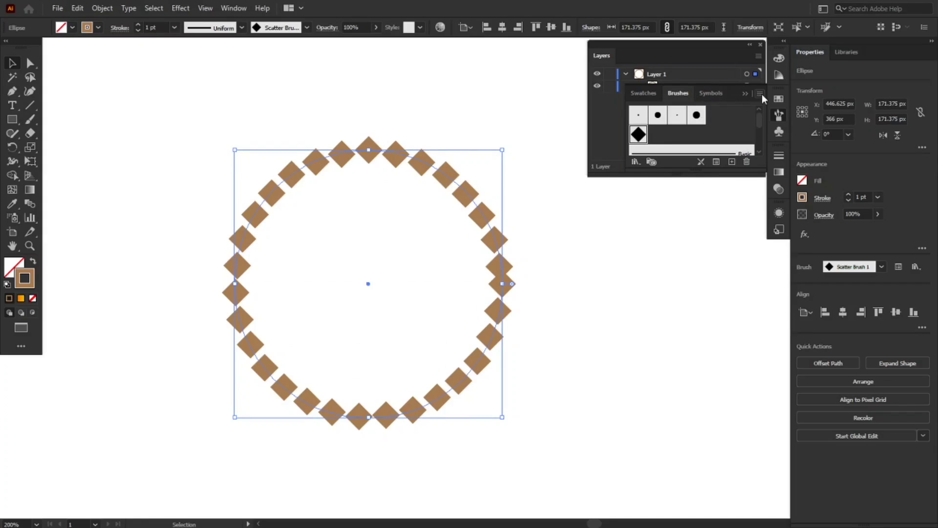
{"action": "left_click", "coordinate": [748, 94]}
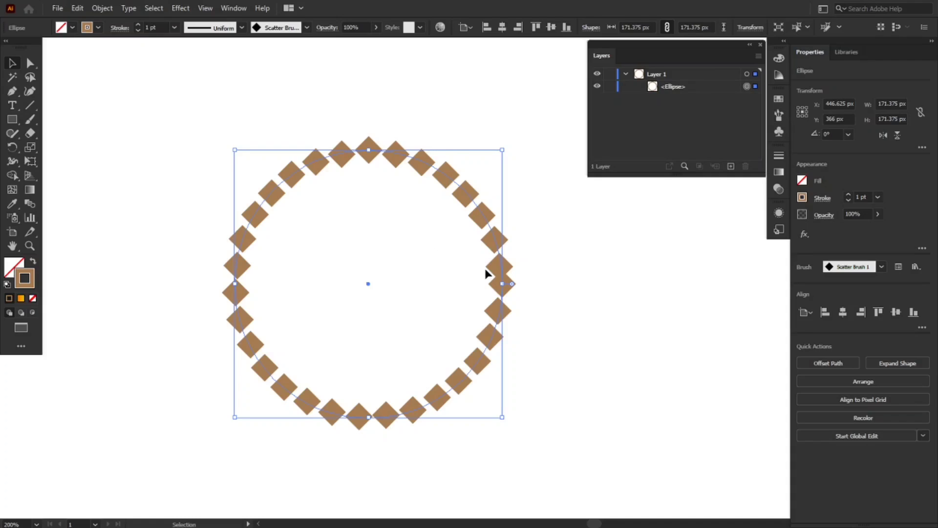
{"action": "left_click", "coordinate": [675, 86]}
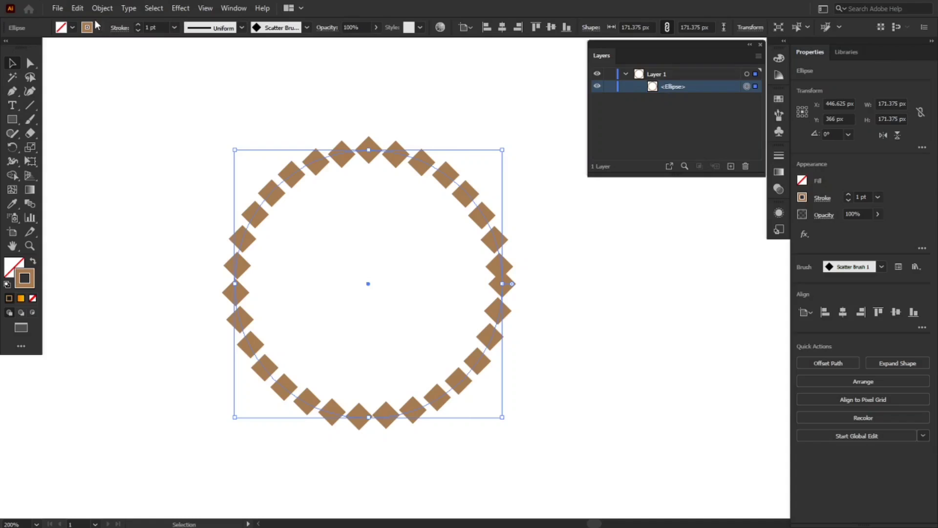
{"action": "left_click", "coordinate": [107, 8]}
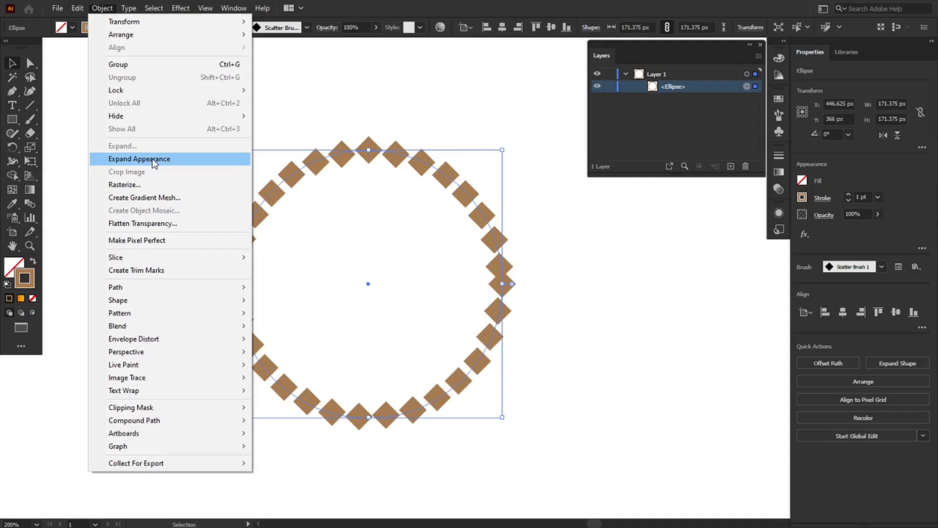
{"action": "left_click", "coordinate": [153, 162]}
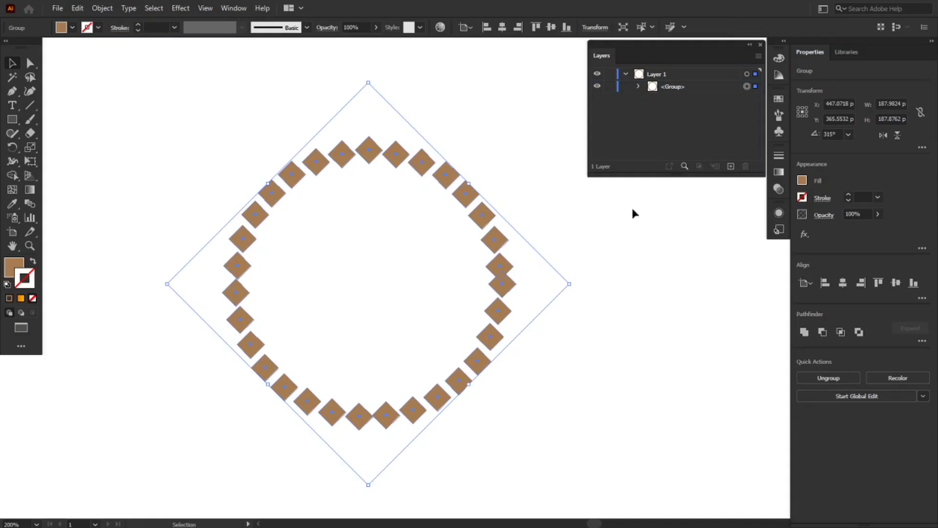
Select the single diamond group at the ring's upper right, inside the expanded group, and fill it with red-orange.
{"action": "left_click", "coordinate": [639, 86]}
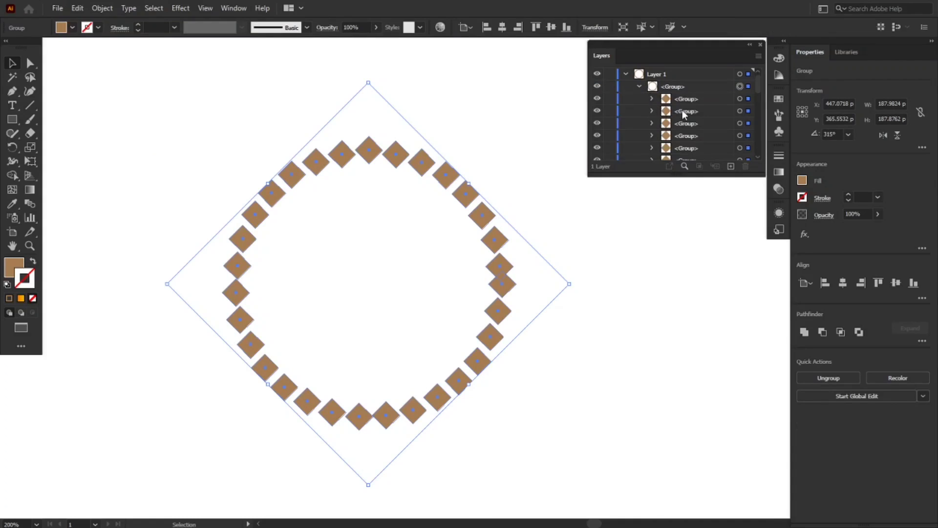
{"action": "scroll", "coordinate": [688, 110], "scroll_direction": "down", "scroll_amount": 5}
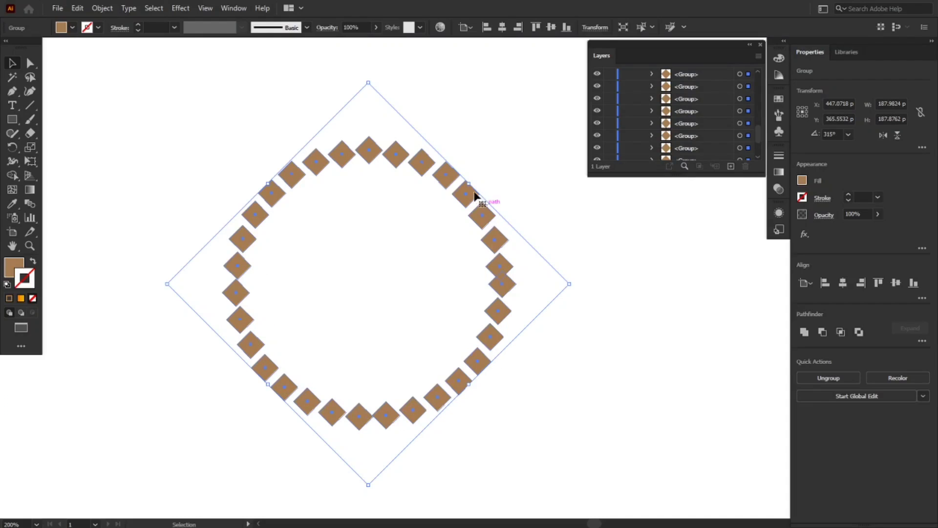
{"action": "scroll", "coordinate": [670, 99], "scroll_direction": "down", "scroll_amount": 1}
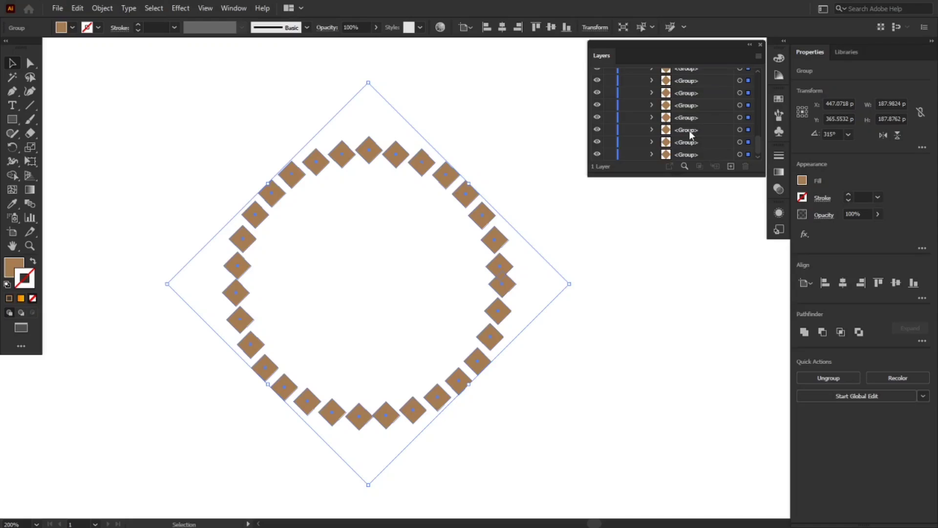
{"action": "left_click", "coordinate": [749, 130]}
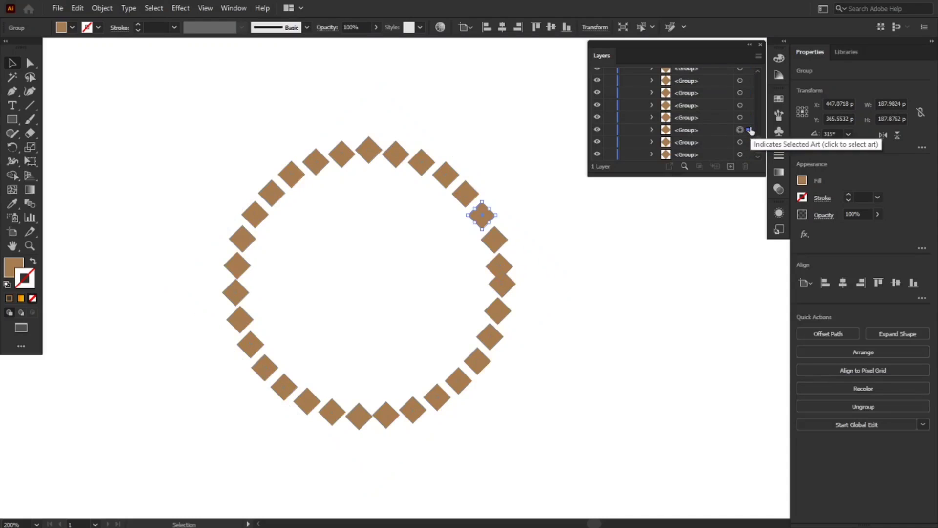
{"action": "left_click", "coordinate": [802, 179]}
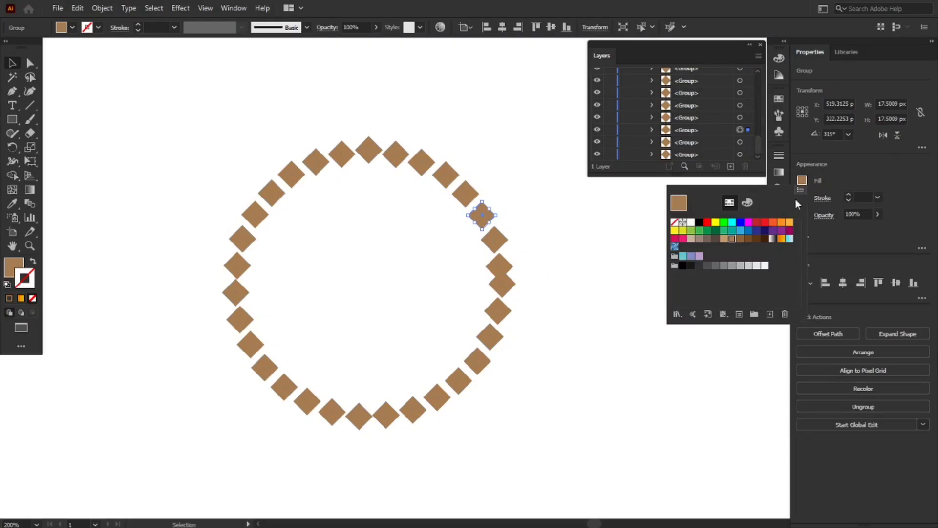
{"action": "left_click", "coordinate": [771, 223]}
Change the fill of the selected upper-right diamond to teal.
{"action": "left_click", "coordinate": [716, 98]}
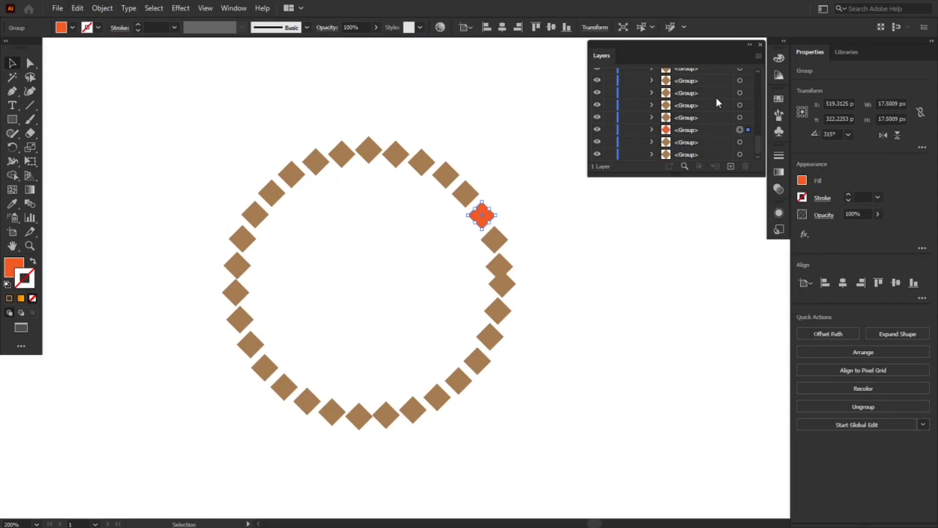
{"action": "left_click", "coordinate": [706, 90]}
{"action": "left_click", "coordinate": [802, 182]}
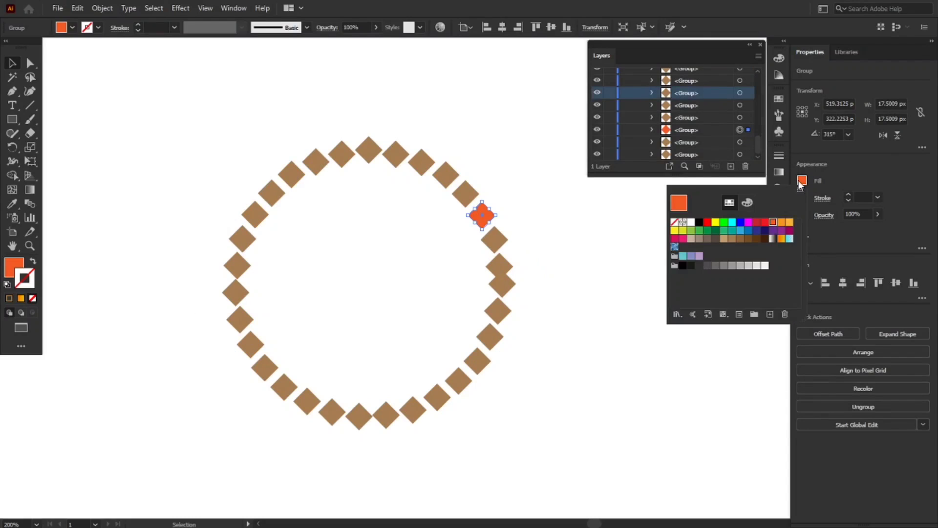
{"action": "left_click", "coordinate": [732, 231]}
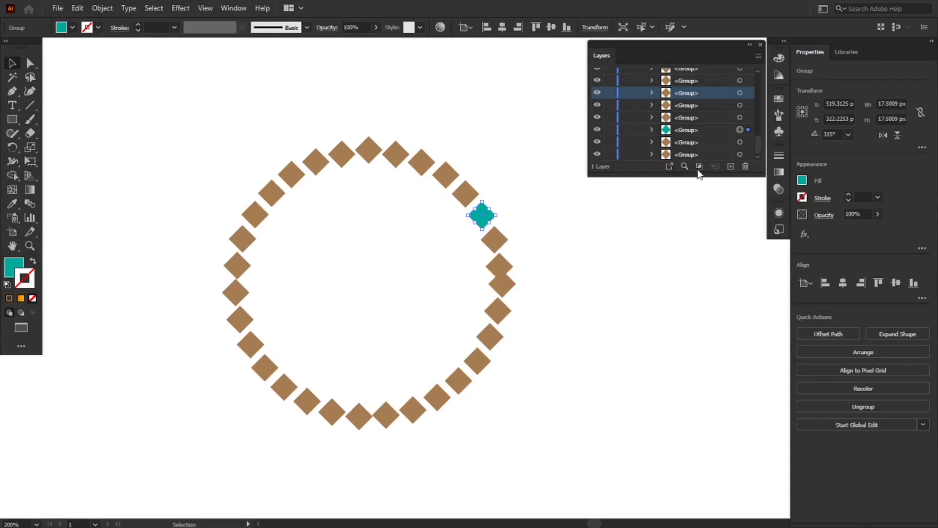
{"action": "left_click", "coordinate": [678, 154]}
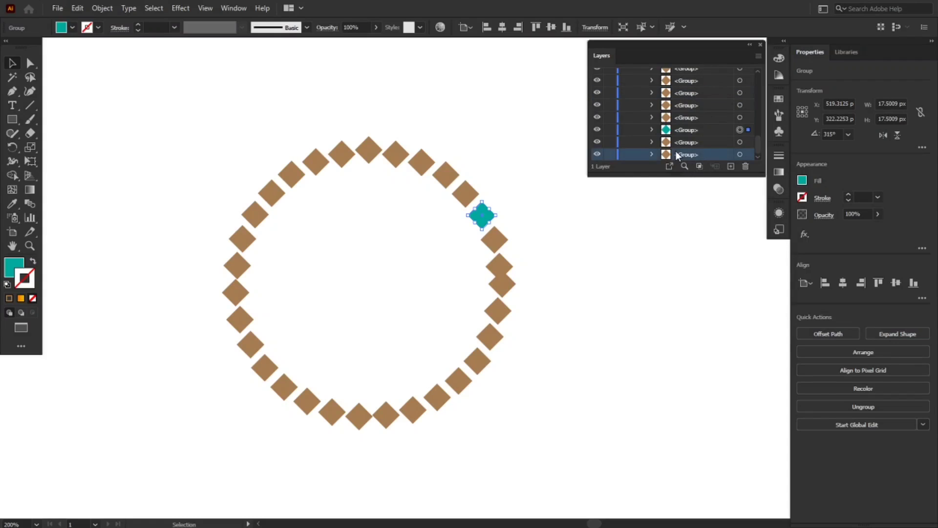
Ungroup the whole ring of diamonds and clear the selection.
{"action": "key", "text": "ctrl+a"}
{"action": "right_click", "coordinate": [464, 196]}
{"action": "left_click", "coordinate": [491, 292]}
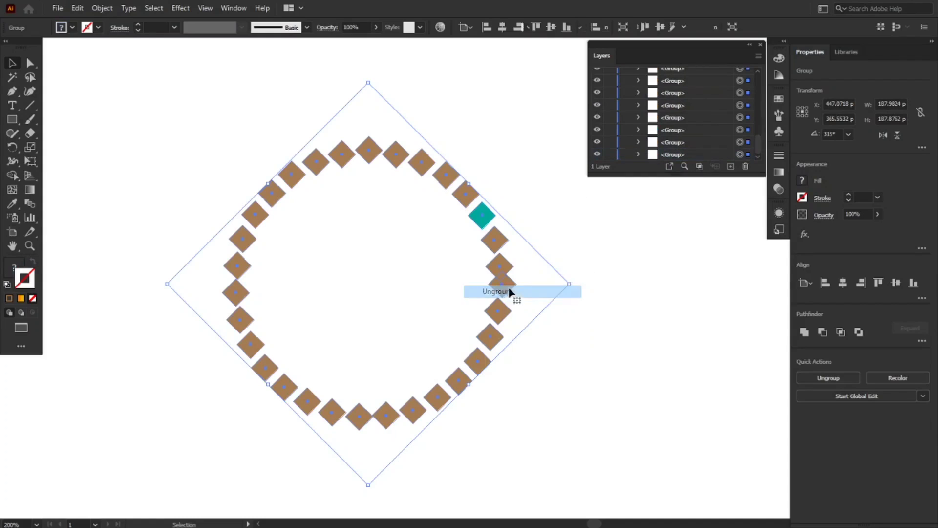
{"action": "left_click", "coordinate": [625, 231]}
{"action": "left_click", "coordinate": [681, 106]}
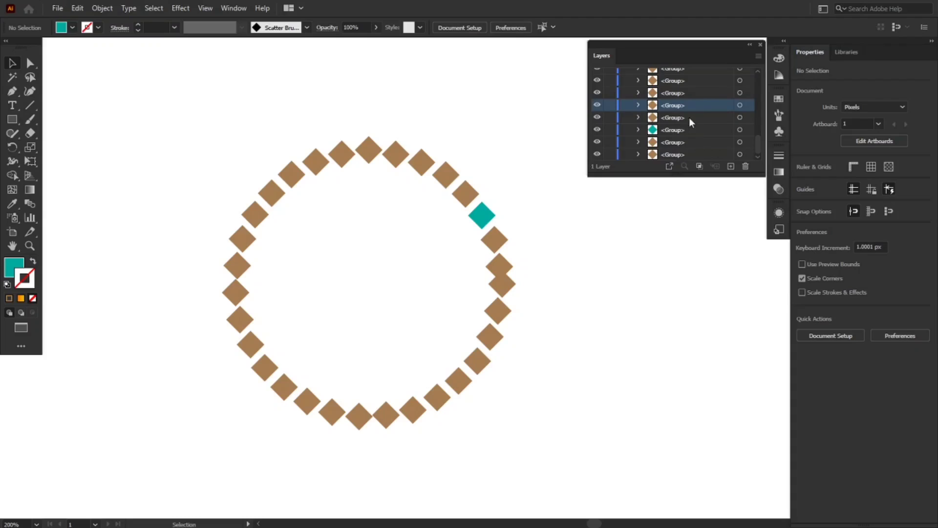
{"action": "left_click", "coordinate": [783, 103]}
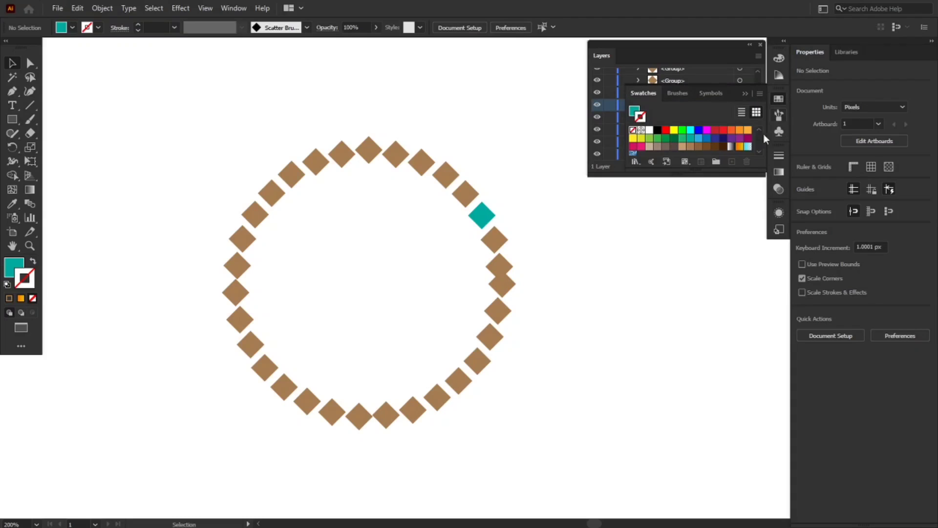
{"action": "left_click", "coordinate": [732, 131]}
{"action": "left_click", "coordinate": [723, 130]}
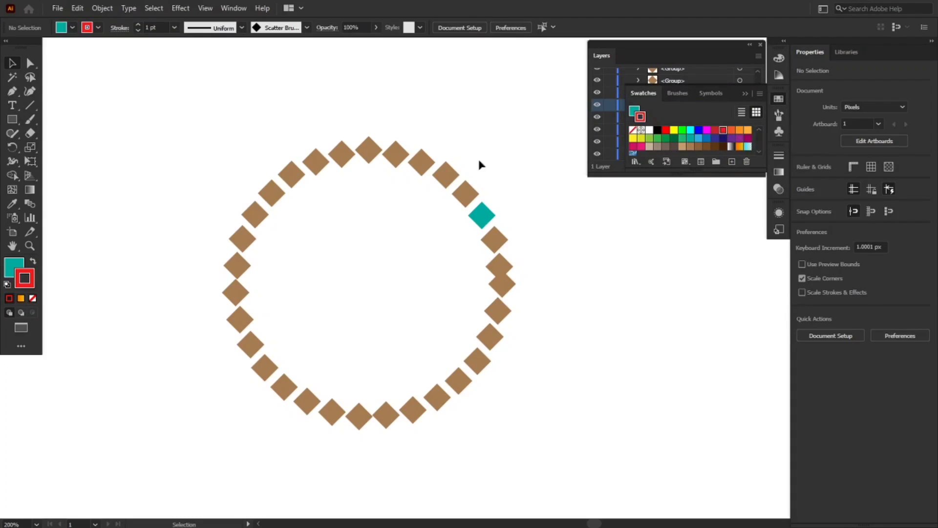
Select the diamond two places counterclockwise from the teal one and fill it with the orange swatch.
{"action": "left_click", "coordinate": [13, 266]}
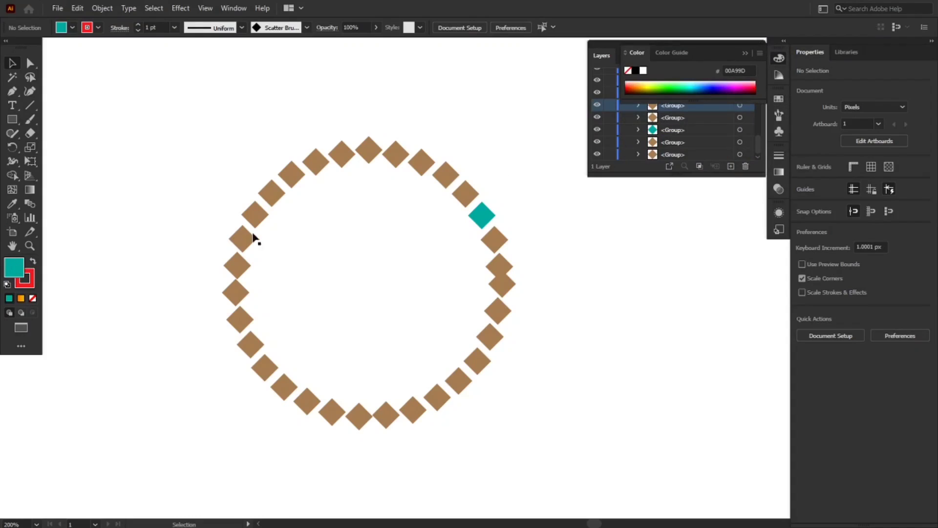
{"action": "left_click", "coordinate": [445, 174]}
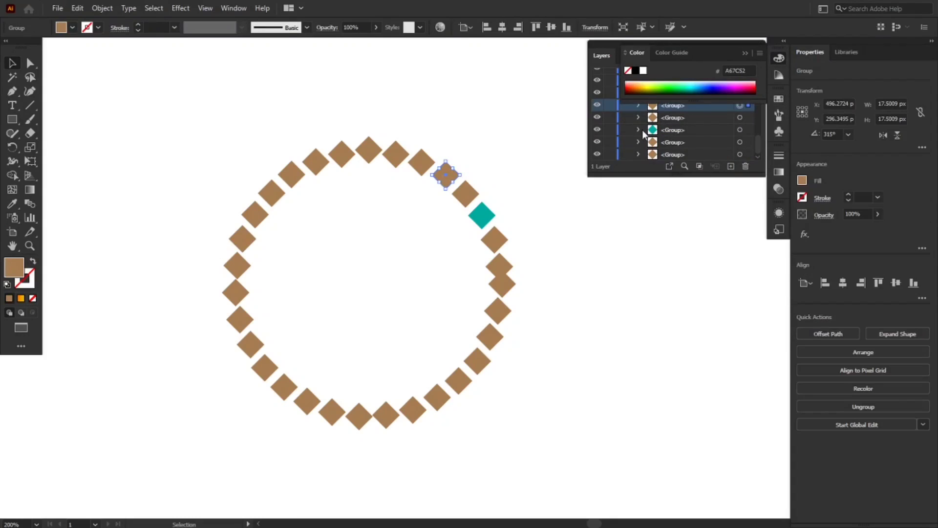
{"action": "left_click", "coordinate": [685, 92]}
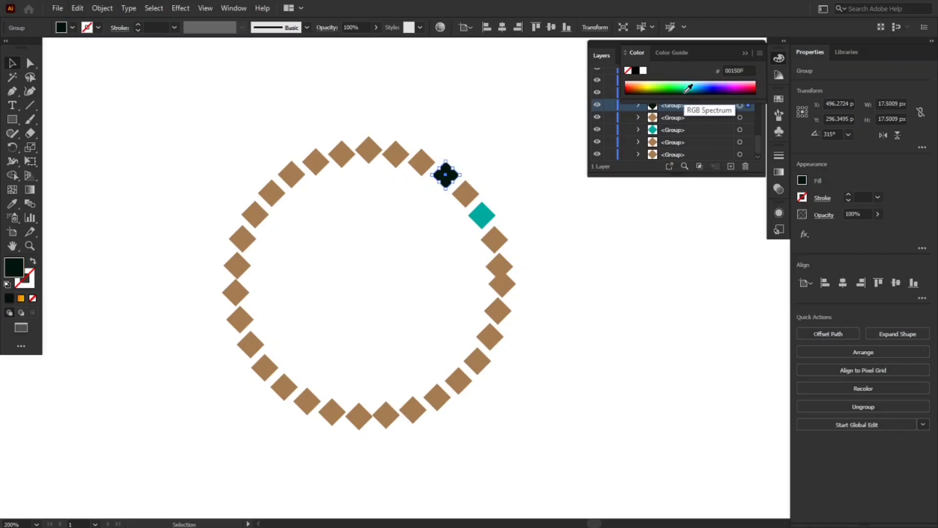
{"action": "left_click", "coordinate": [665, 153]}
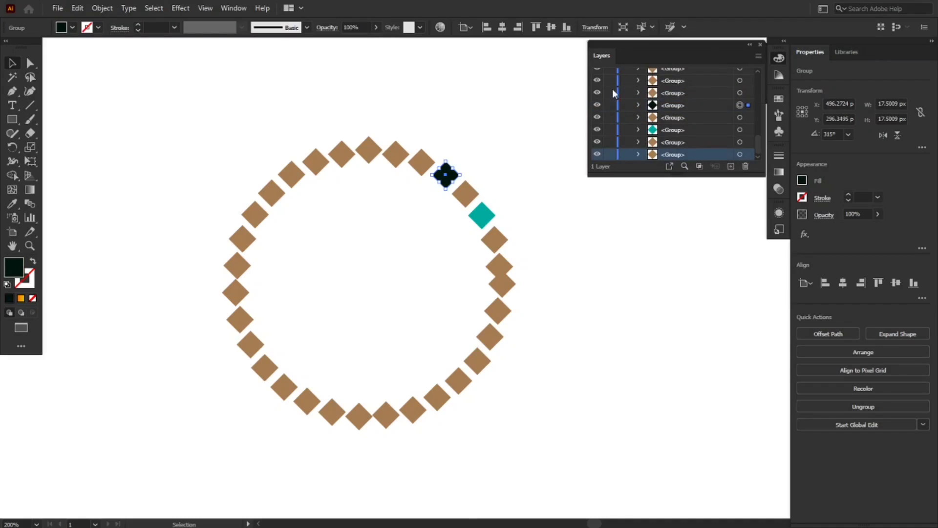
{"action": "left_click", "coordinate": [778, 102]}
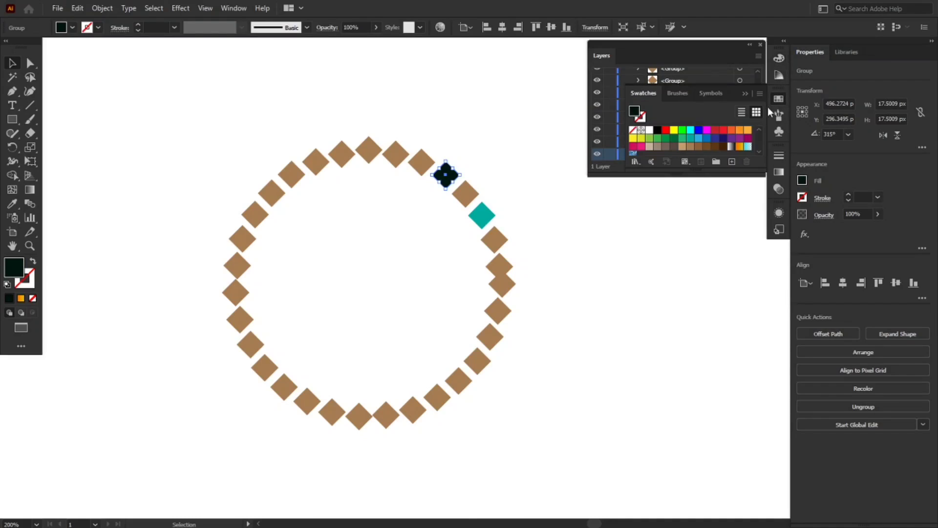
{"action": "left_click", "coordinate": [742, 130]}
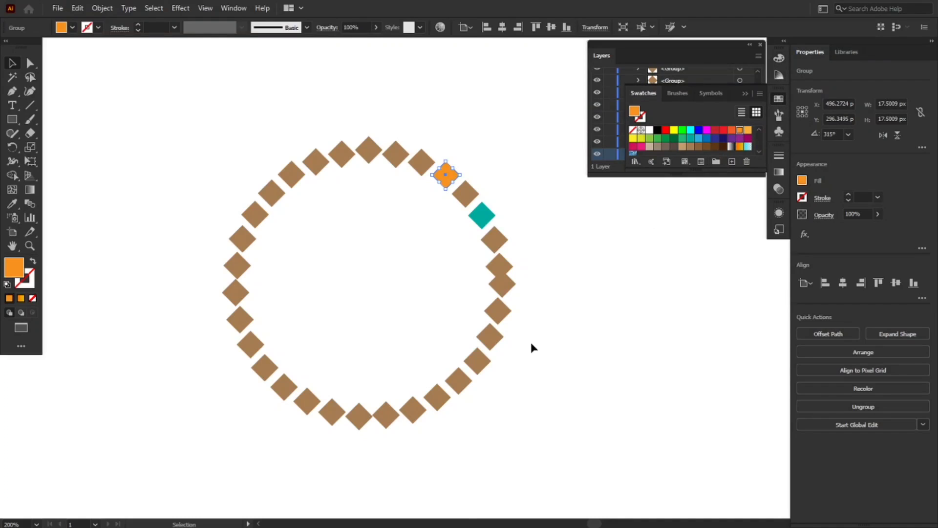
{"action": "left_click", "coordinate": [748, 92]}
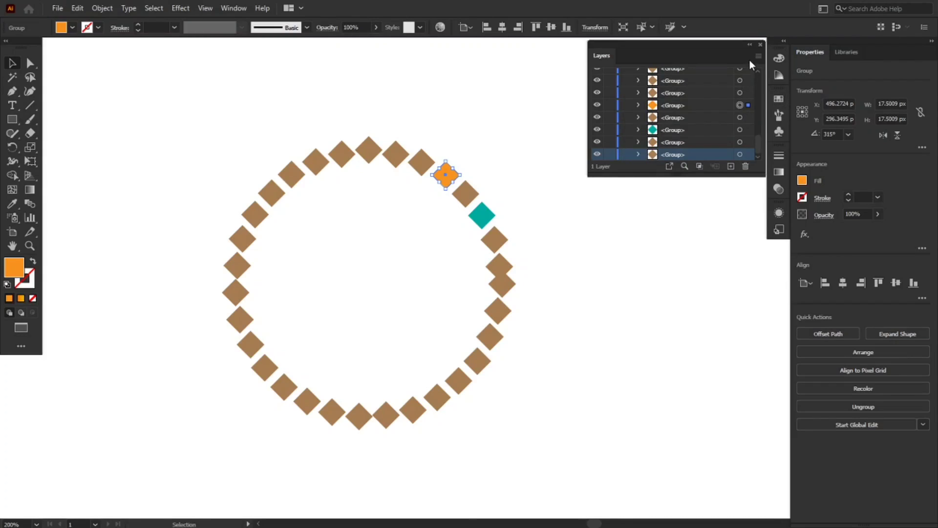
Delete all the diamonds and reset to the default white fill and black stroke.
{"action": "key", "text": "ctrl+a"}
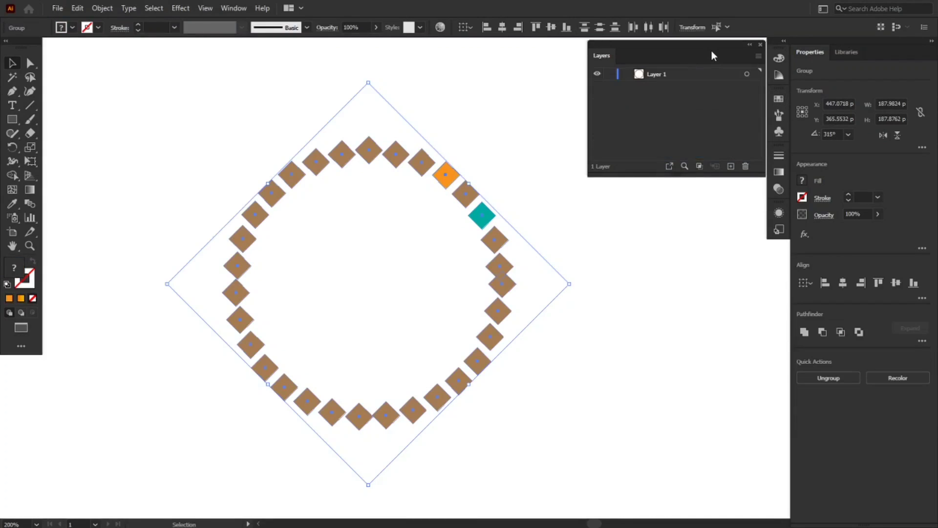
{"action": "key", "text": "Delete"}
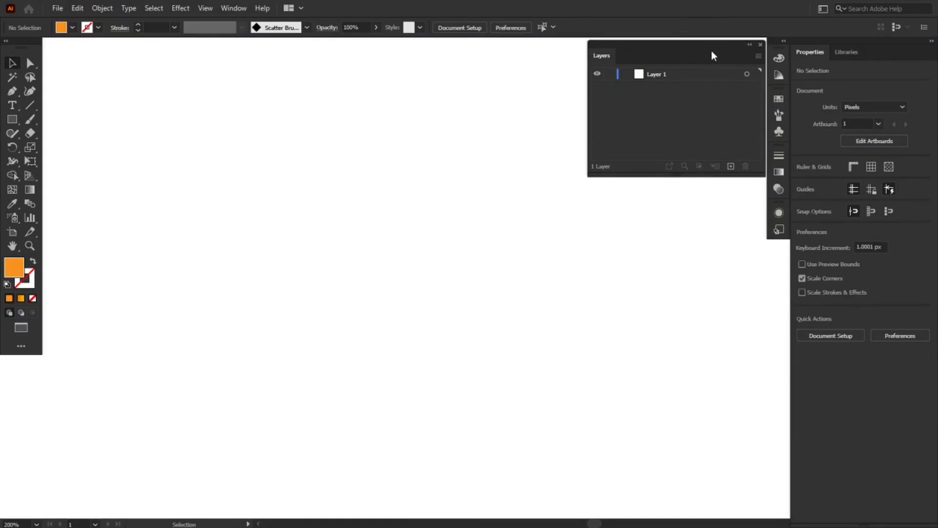
{"action": "key", "text": "d"}
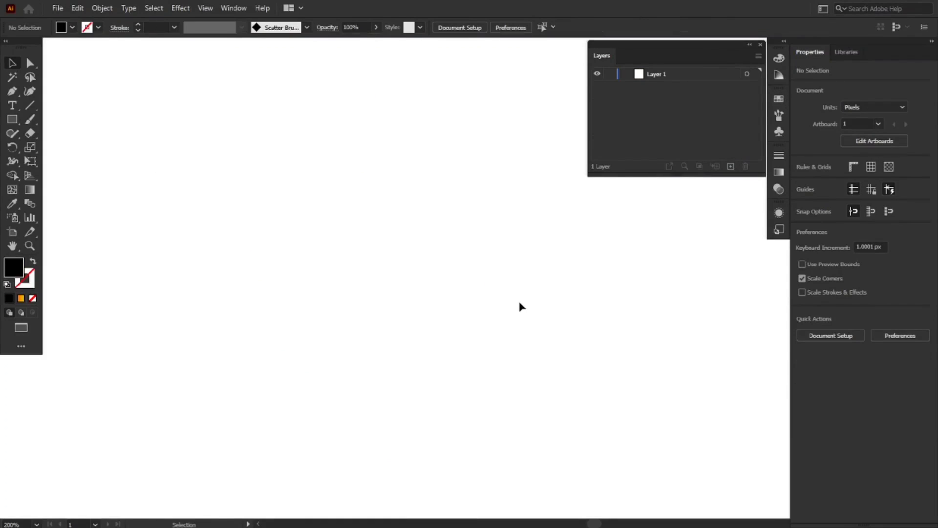
{"action": "key", "text": "d"}
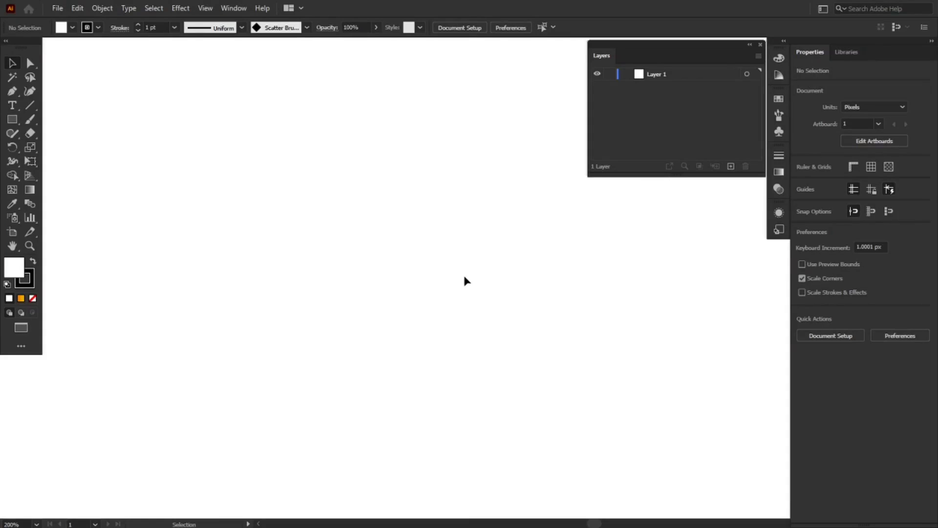
Draw a circle about 93 px wide and move it up and to the left on the artboard.
{"action": "key", "text": "l"}
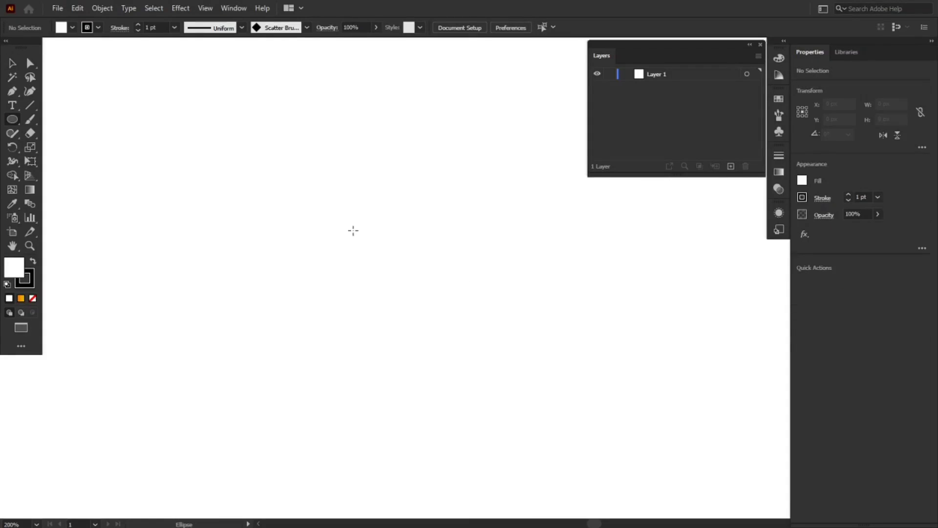
{"action": "mouse_move", "coordinate": [339, 218]}
{"action": "left_mouse_down"}
{"action": "mouse_move", "coordinate": [381, 281]}
{"action": "mouse_move", "coordinate": [465, 358]}
{"action": "mouse_move", "coordinate": [484, 363]}
{"action": "left_mouse_up"}
{"action": "key", "text": "v"}
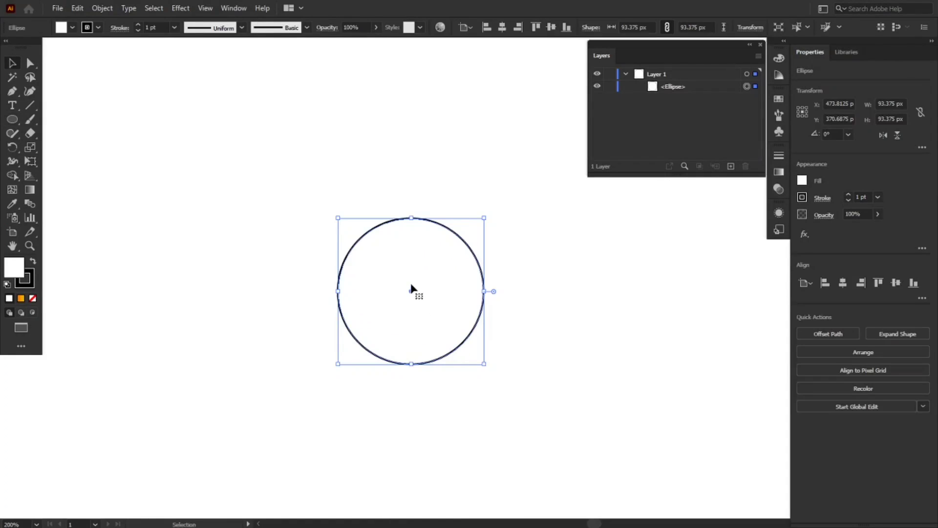
{"action": "left_click_drag", "start_coordinate": [411, 291], "coordinate": [337, 236]}
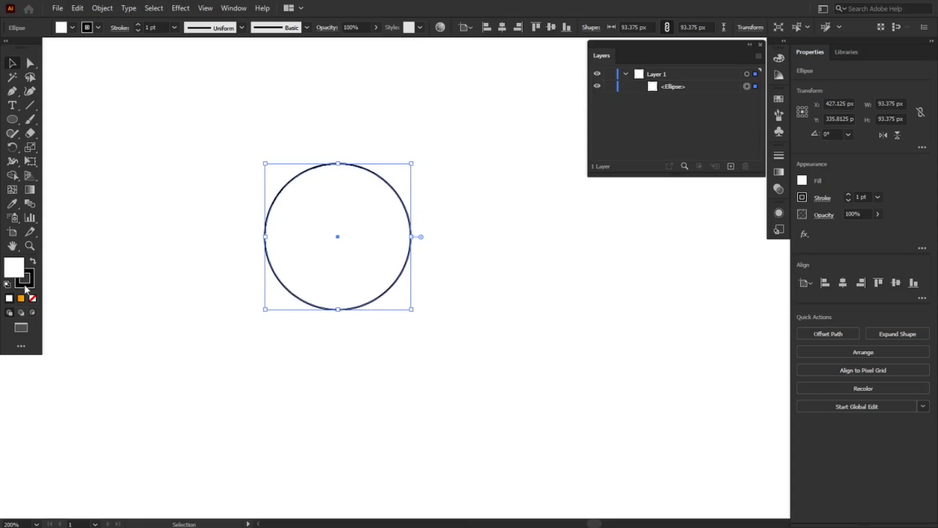
Remove the circle's fill and set its stroke weight to 8 pt.
{"action": "left_click", "coordinate": [33, 299]}
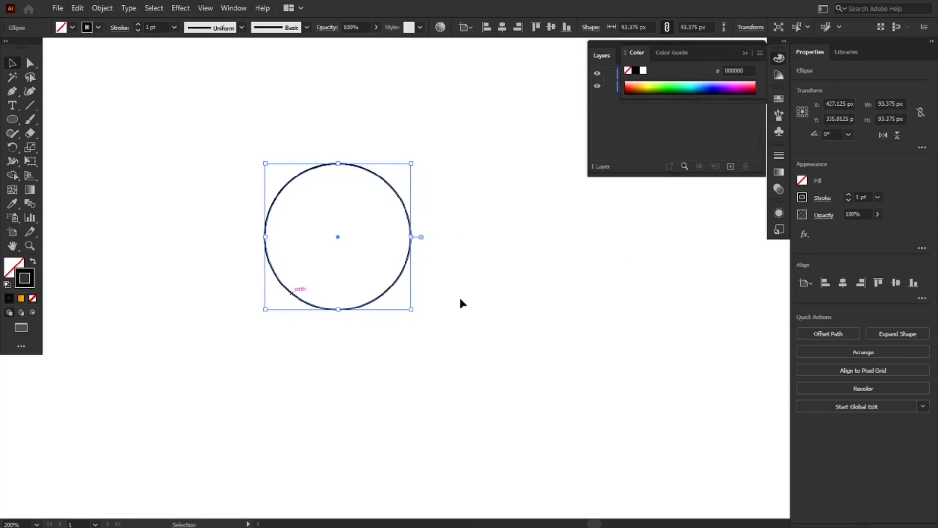
{"action": "left_click", "coordinate": [861, 197]}
{"action": "double_click", "coordinate": [861, 197]}
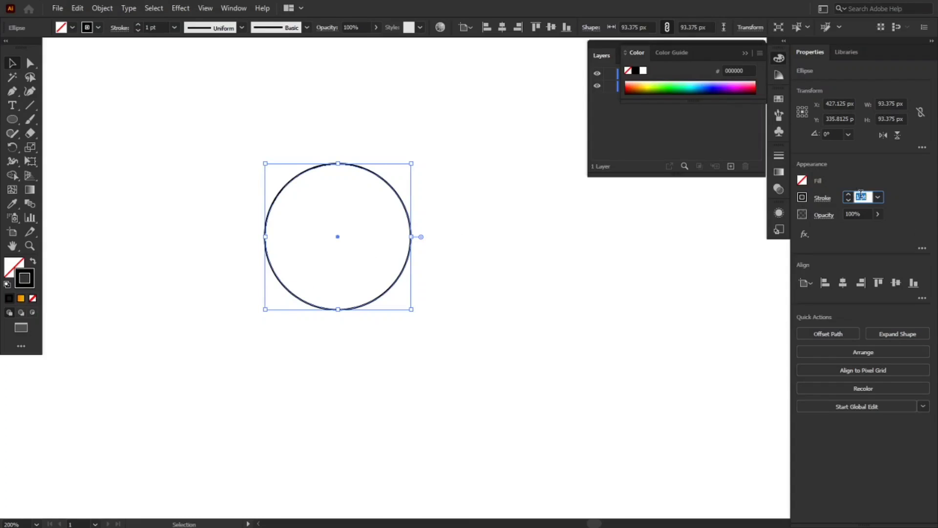
{"action": "type", "text": "6"}
{"action": "key", "text": "Return"}
{"action": "key", "text": "Up"}
{"action": "key", "text": "Up"}
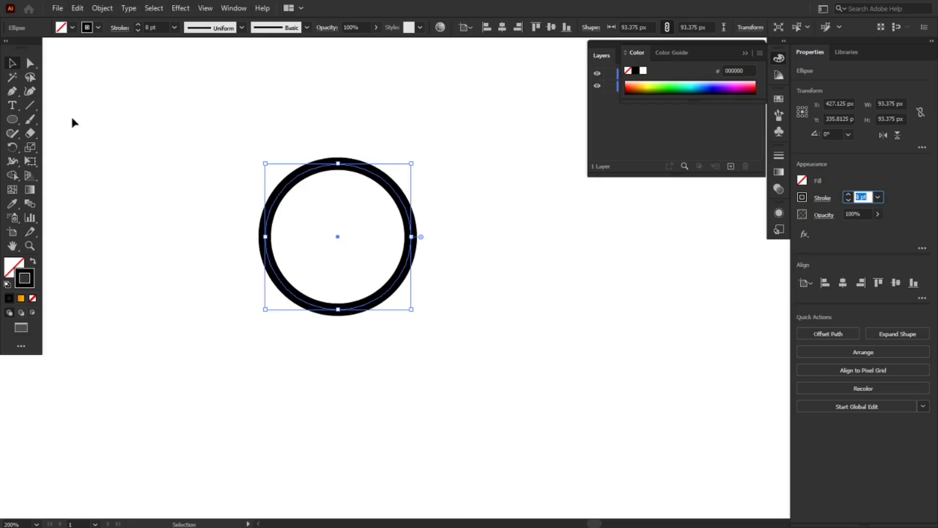
Reselect the circle, bring the layer list into view, and expand the circle with only the Stroke option enabled.
{"action": "left_click", "coordinate": [184, 273]}
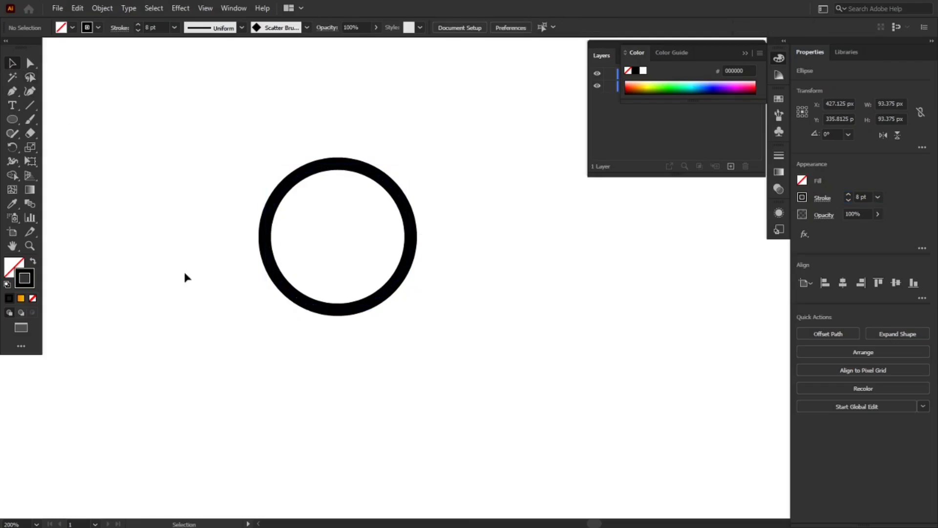
{"action": "left_click", "coordinate": [377, 302]}
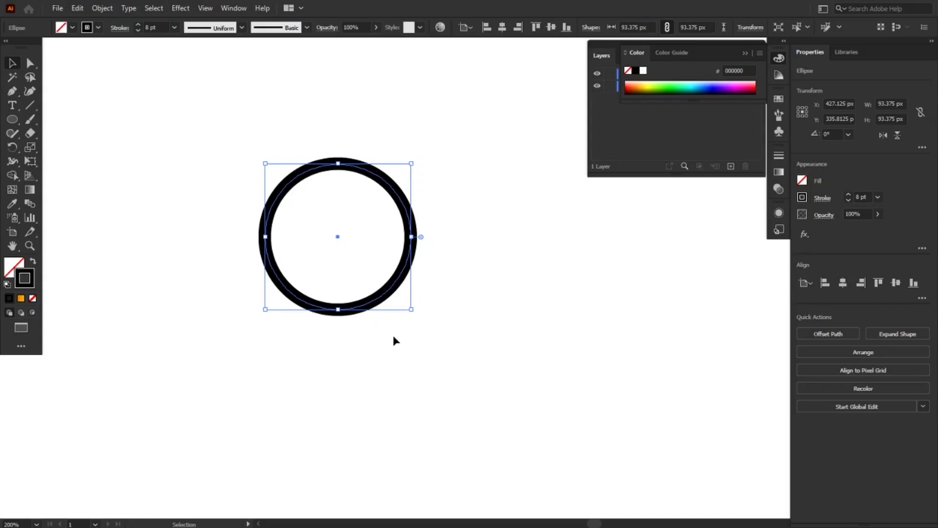
{"action": "left_click", "coordinate": [745, 53]}
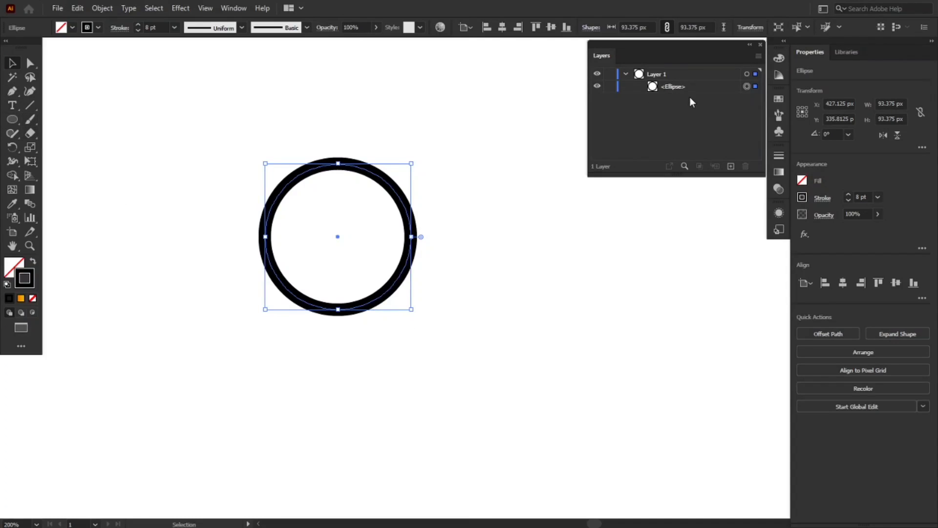
{"action": "left_click", "coordinate": [102, 8]}
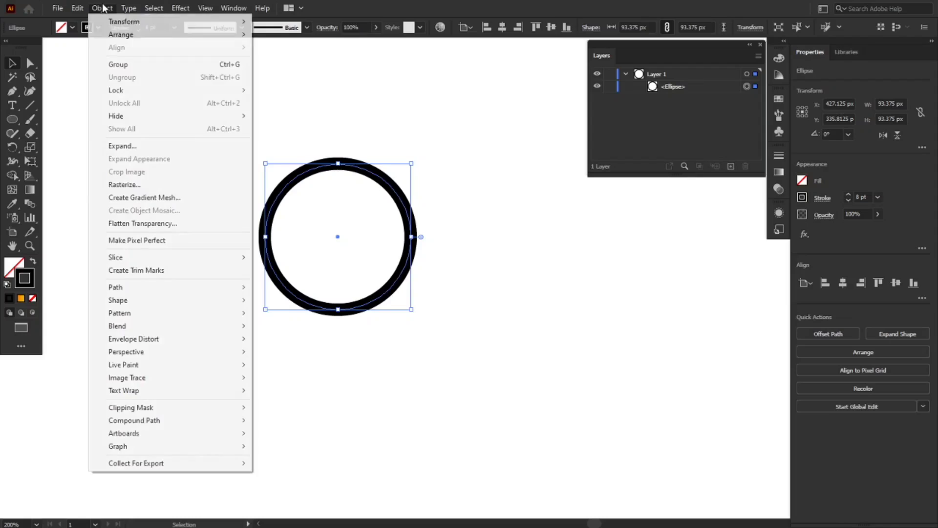
{"action": "left_click", "coordinate": [139, 145]}
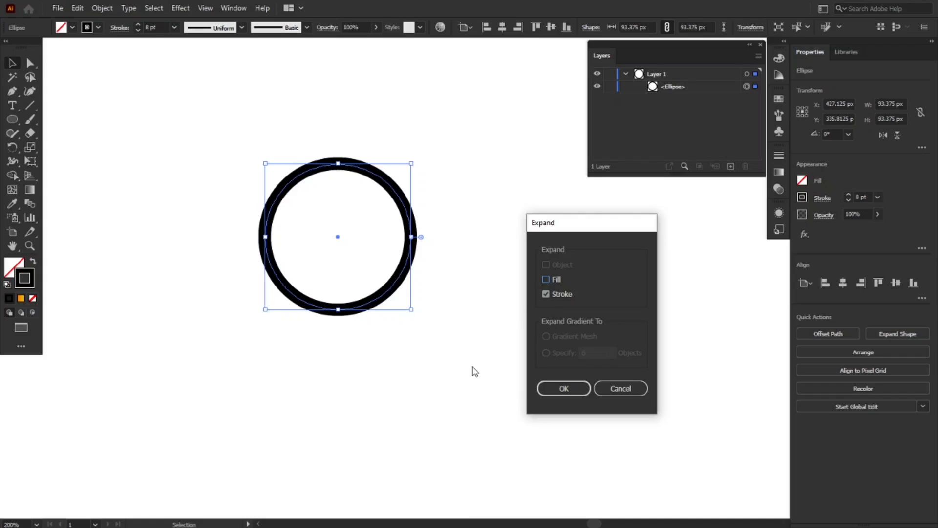
{"action": "left_click", "coordinate": [562, 388]}
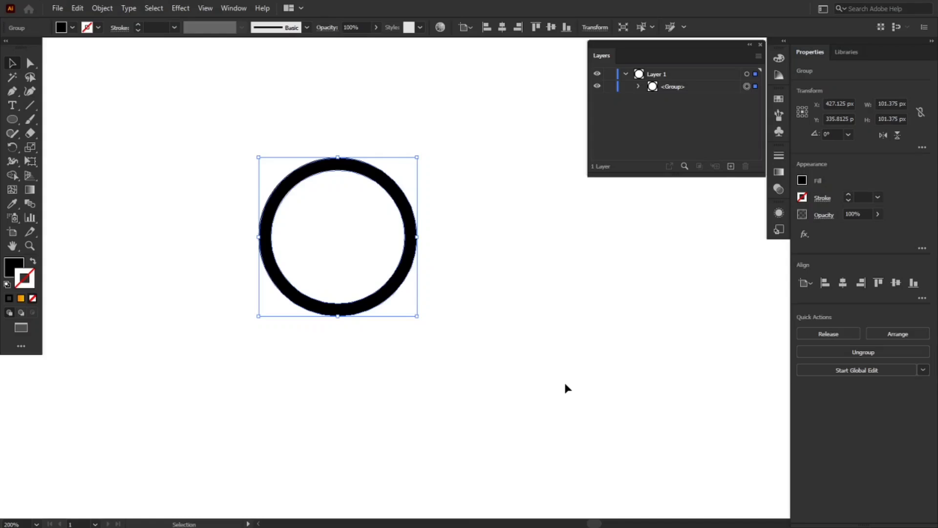
Undo and redo the circle's expansion twice to compare its fill and stroke attributes, then make the expanded ring's fill active.
{"action": "key", "text": "ctrl+z"}
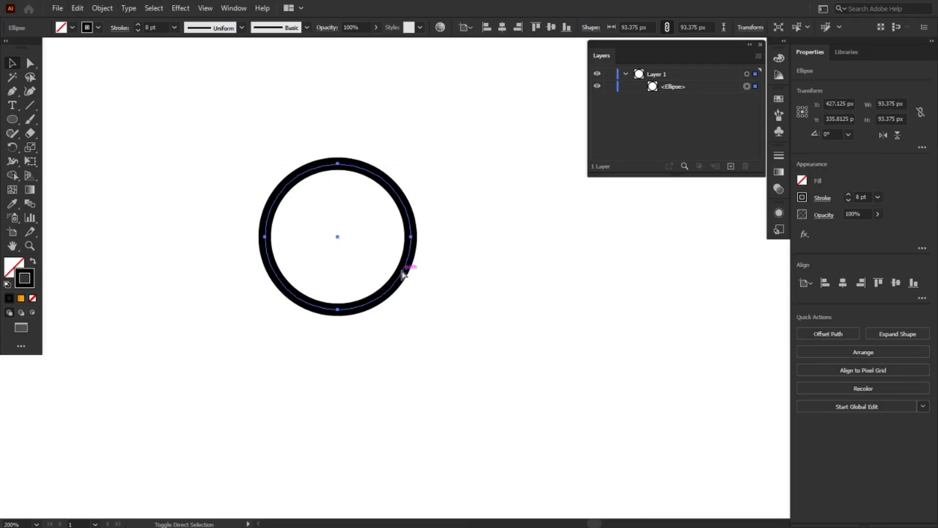
{"action": "key", "text": "ctrl+shift+o"}
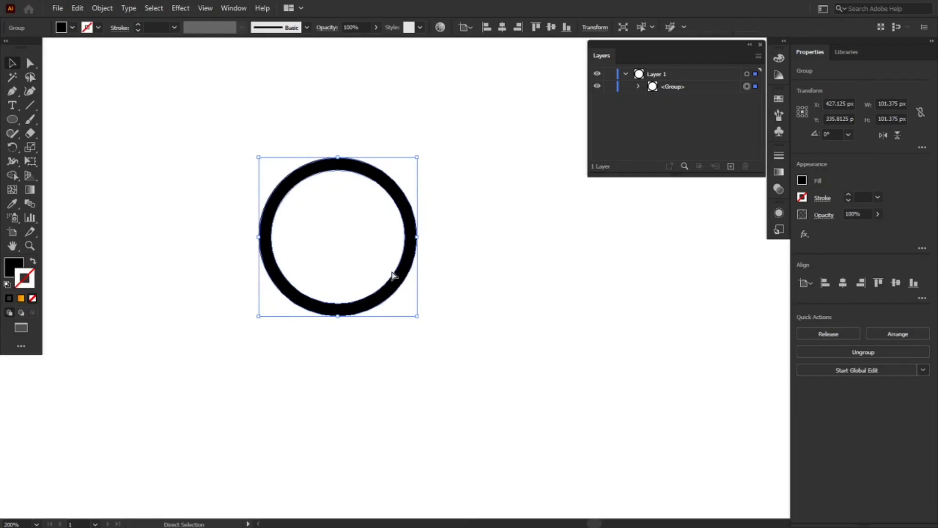
{"action": "key", "text": "ctrl+z"}
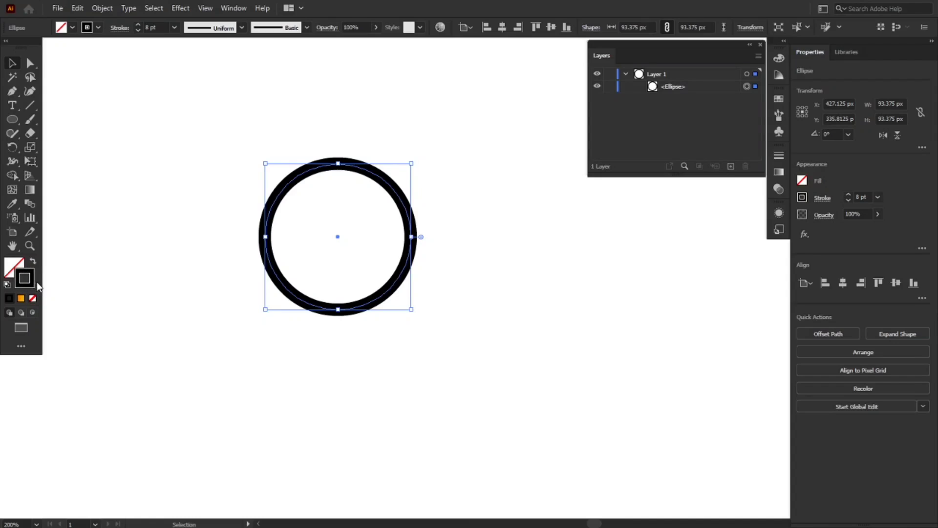
{"action": "key", "text": "ctrl+shift+z"}
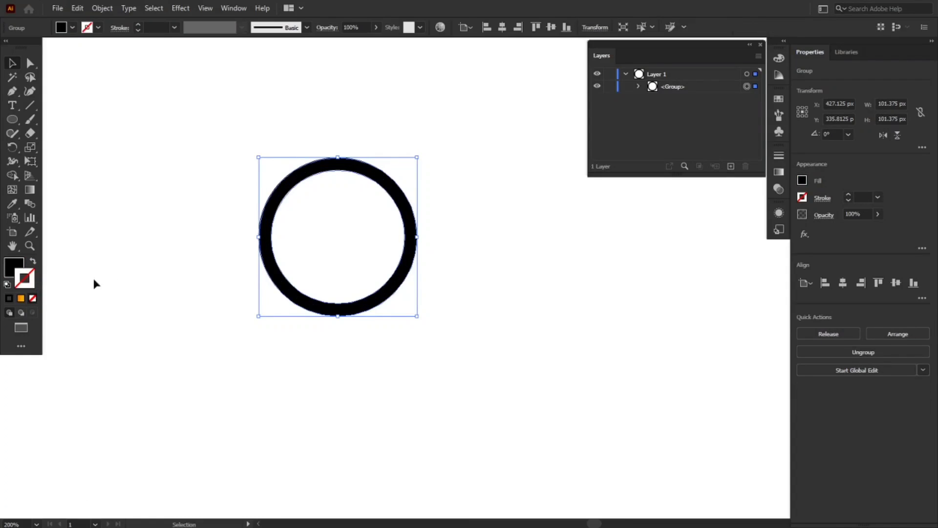
{"action": "left_click", "coordinate": [22, 266]}
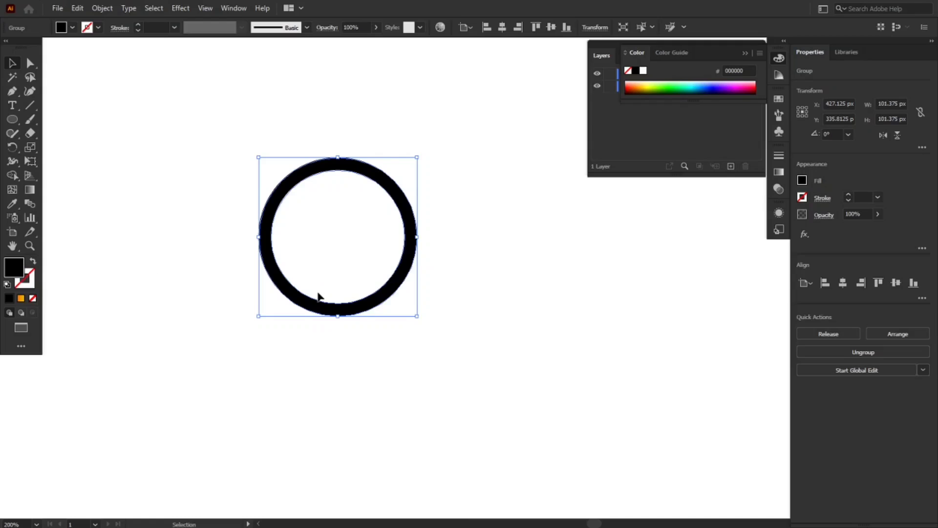